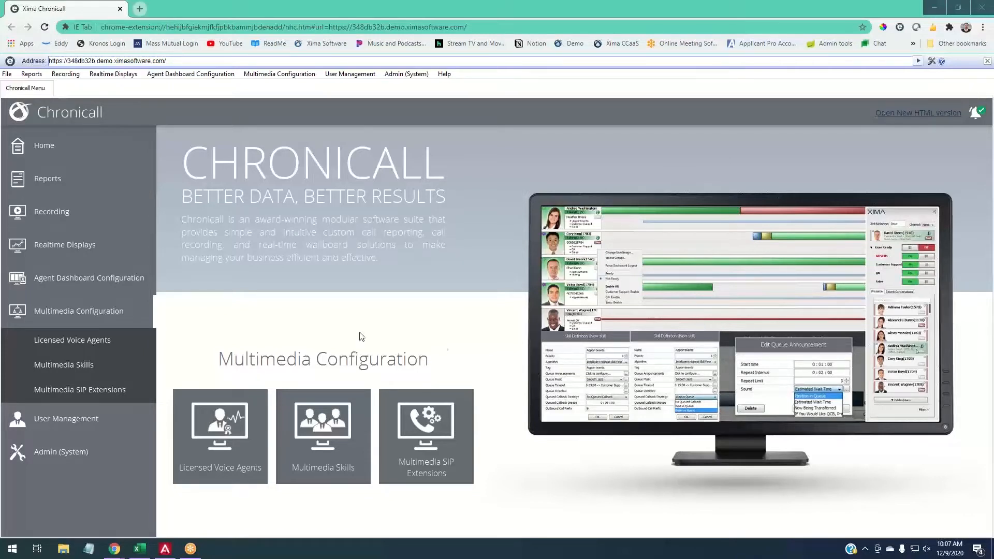
- Open the user license selection in User Management and look through the list of users
left_click(122, 300)
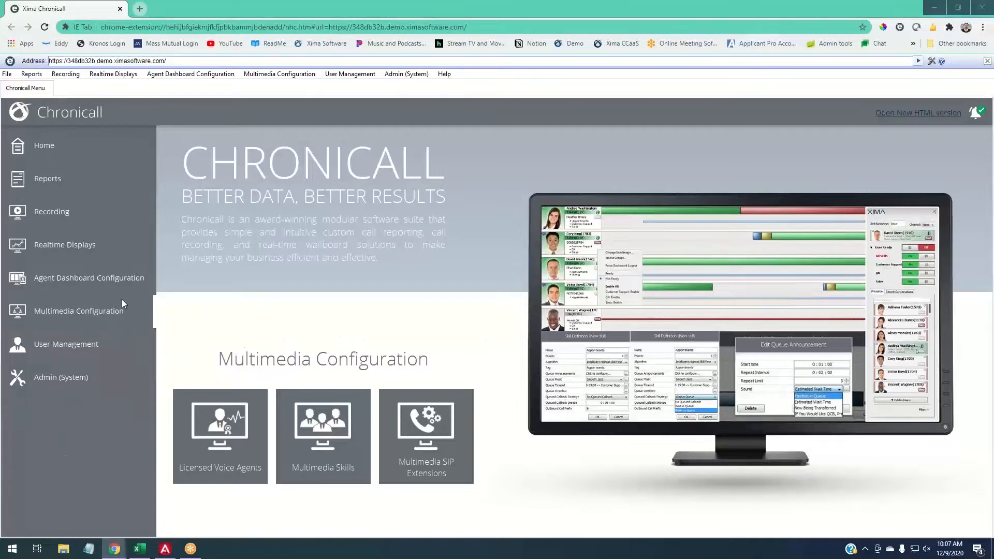
left_click(80, 345)
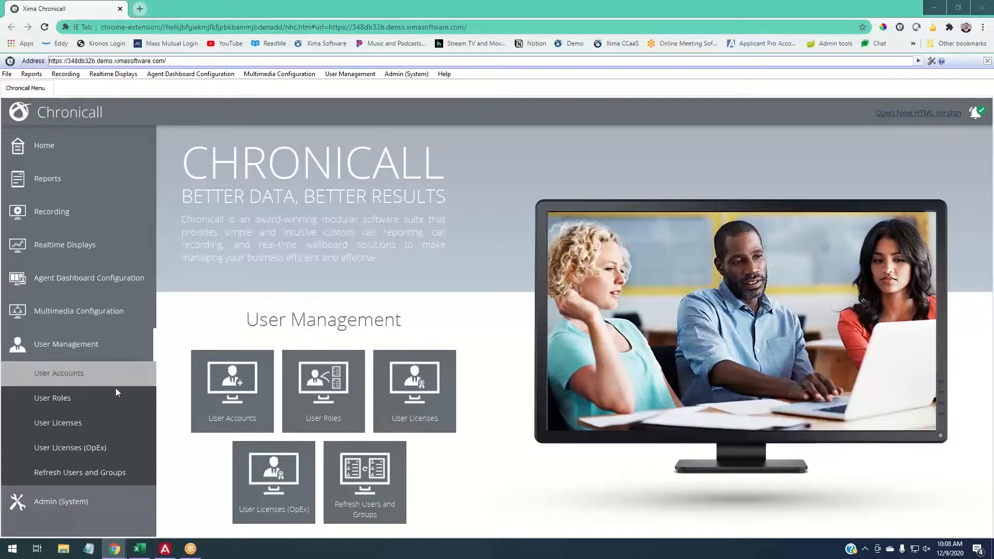
left_click(85, 421)
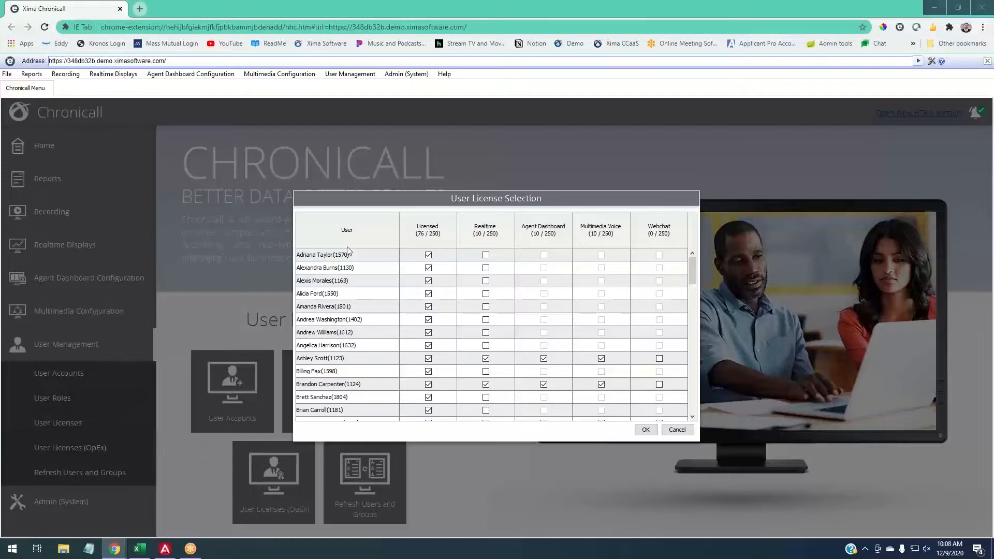
scroll(340, 281, "down", 2)
scroll(340, 281, "down", 10)
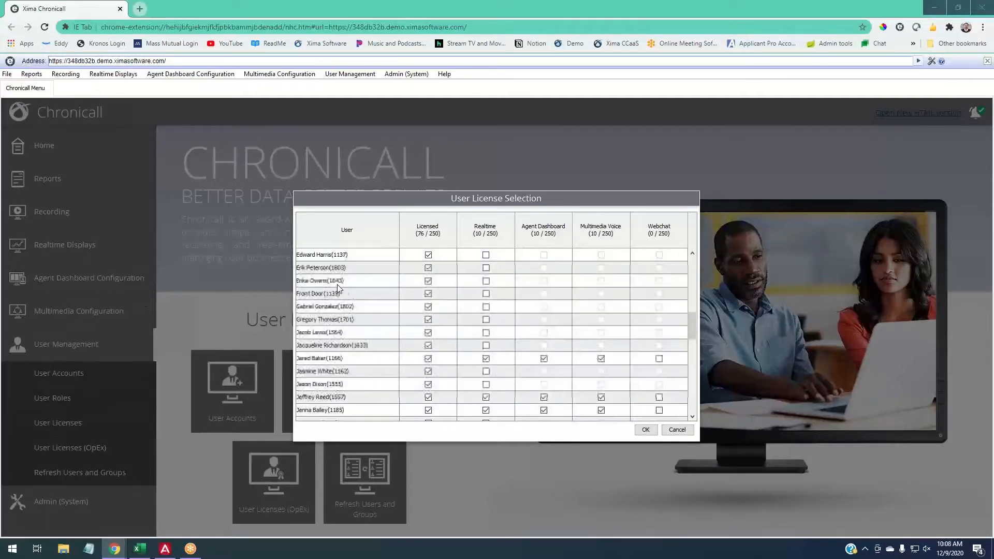
scroll(339, 288, "up", 10)
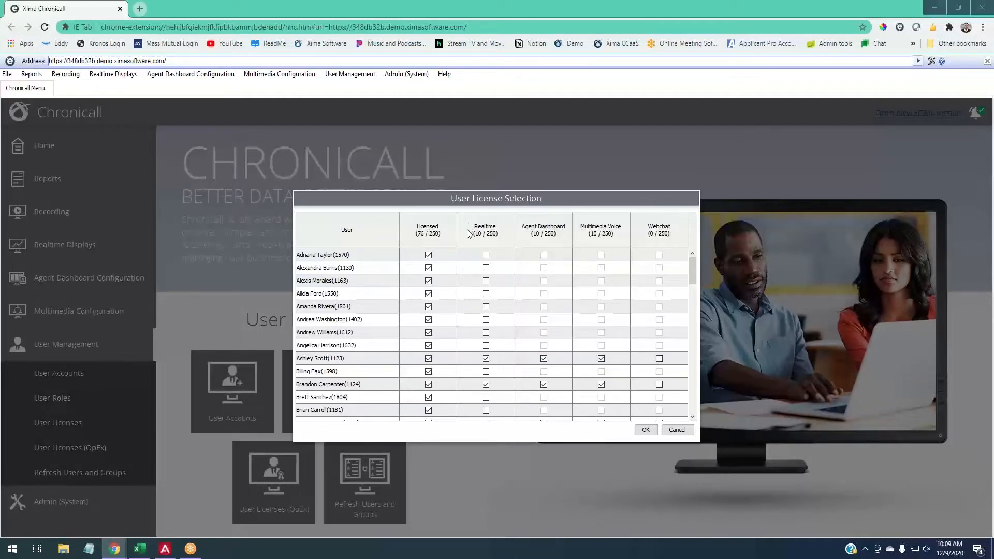
- Try out the Realtime, Agent Dashboard, Multimedia Voice and Webchat licenses on the first listed user, clear them, and close the license selection
left_click(486, 255)
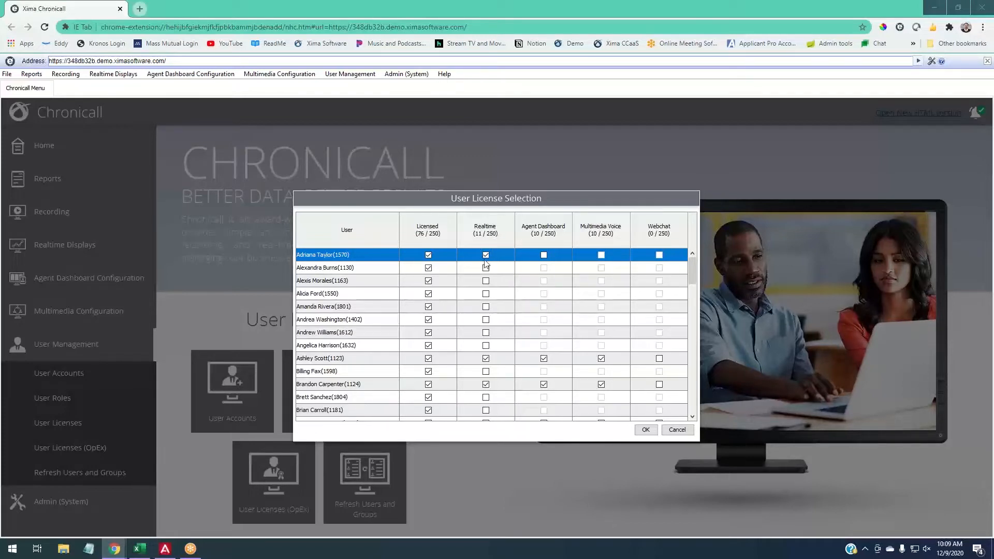
left_click(543, 256)
left_click(601, 255)
left_click(660, 256)
left_click(602, 255)
left_click(428, 255)
left_click(645, 432)
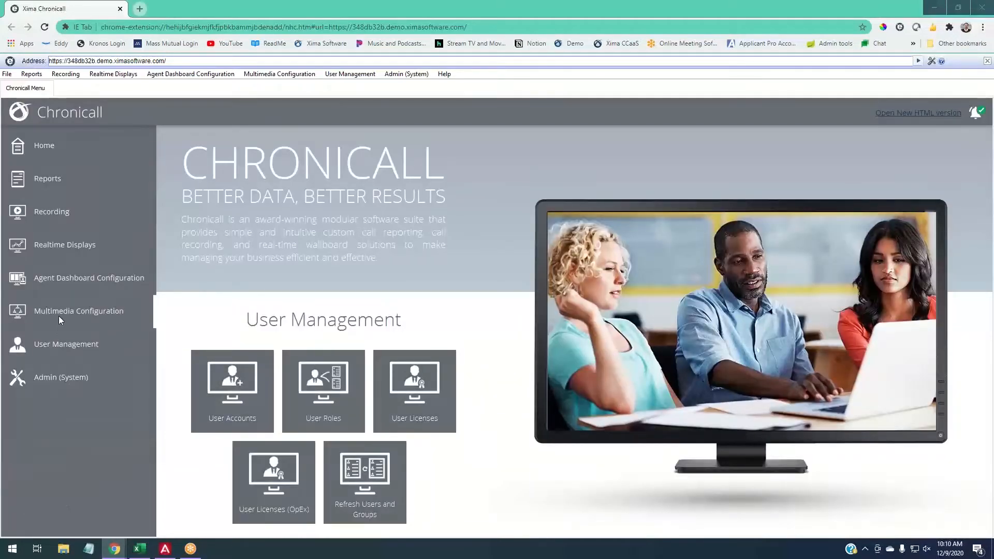
- Review the licensed voice agents in Multimedia Configuration without changes, and open the multimedia skills
left_click(60, 314)
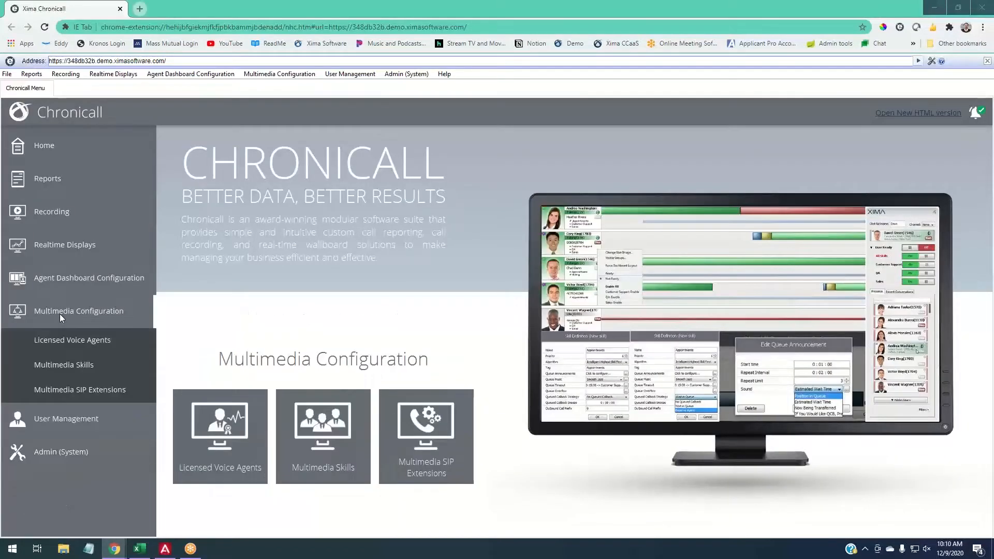
left_click(84, 340)
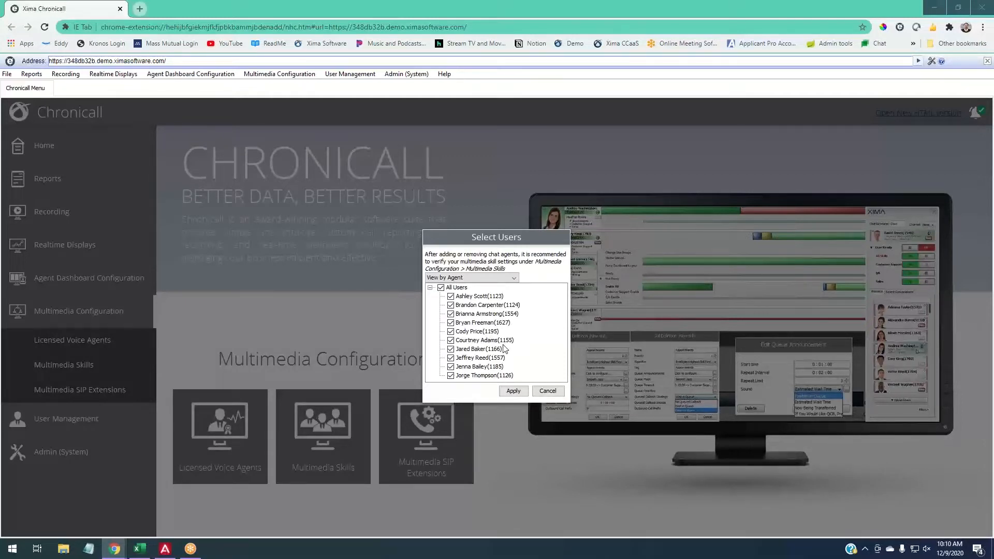
left_click(545, 393)
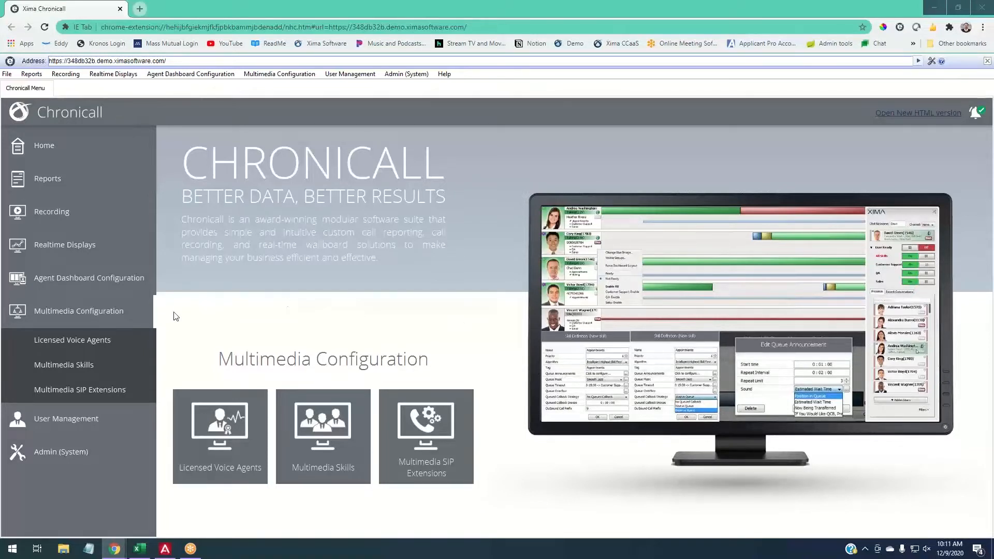
left_click(81, 367)
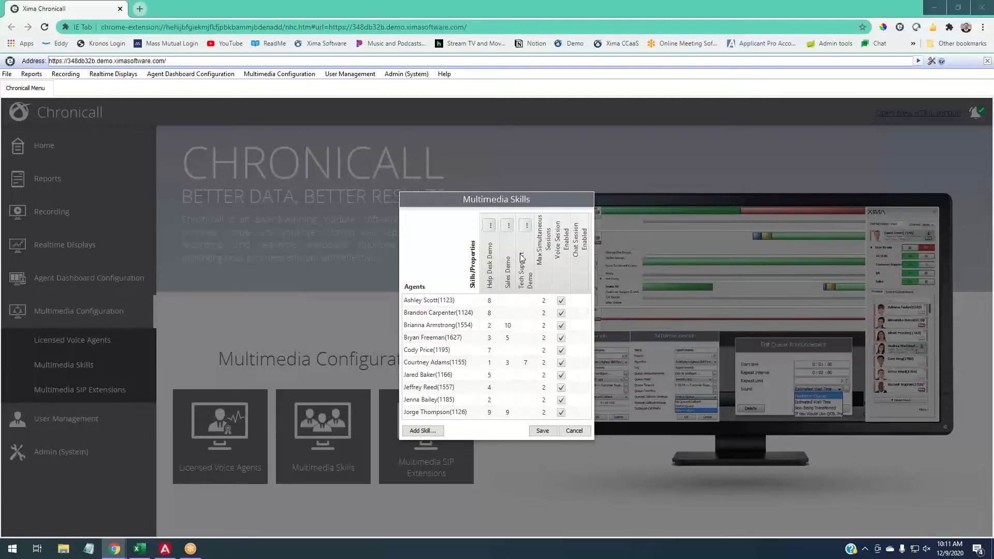
left_click(419, 434)
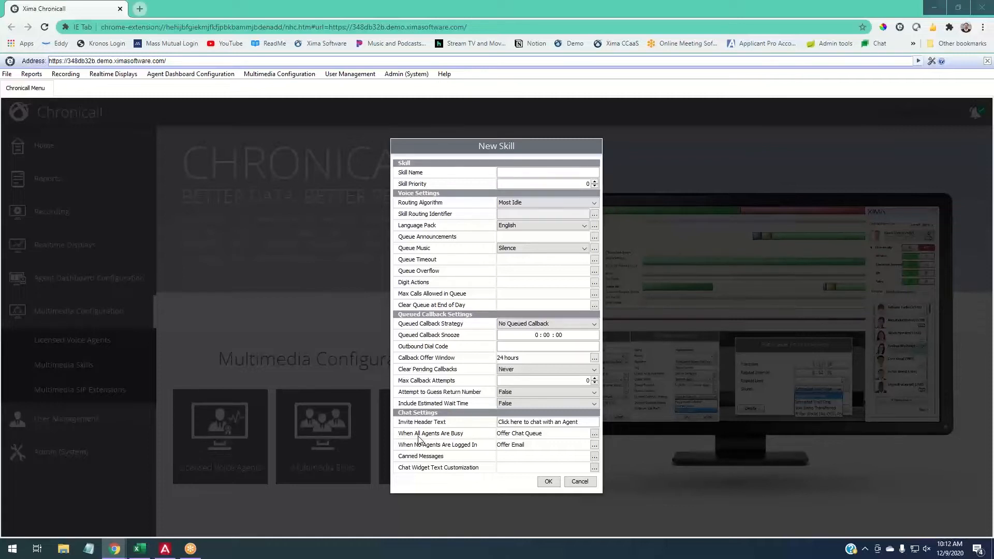
type("Orders")
mouse_move(437, 185)
left_click(577, 482)
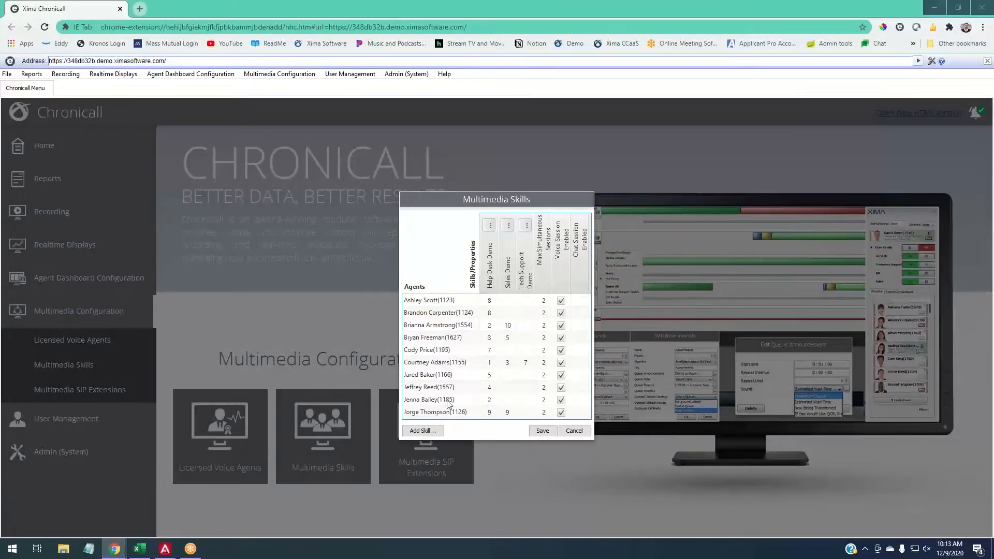
- Start a new multimedia skill named Orders with a skill priority of 1
left_click(425, 433)
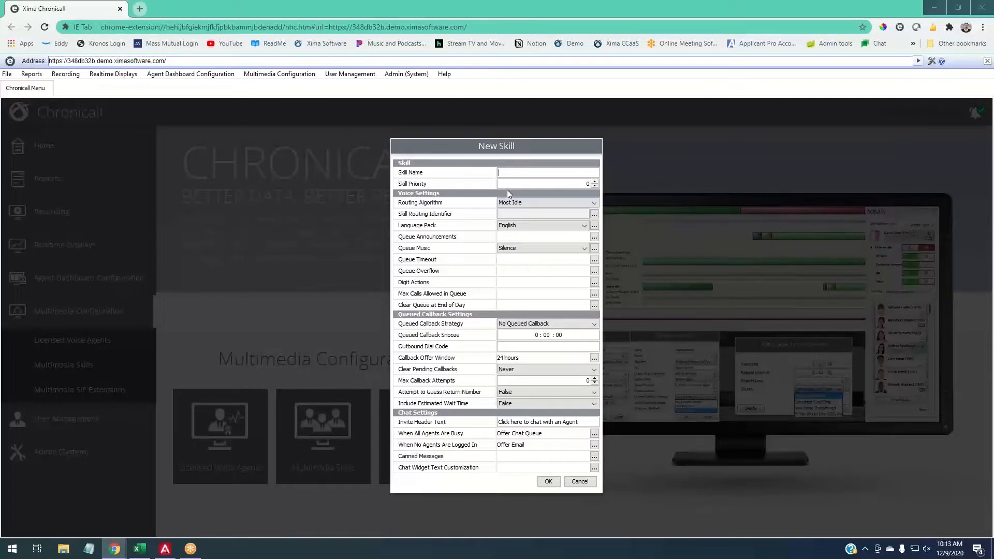
type("Orders")
left_click(595, 182)
key("Tab")
- Add Orders as the skill routing identifier of the new skill
mouse_move(440, 185)
mouse_move(438, 218)
left_click(594, 215)
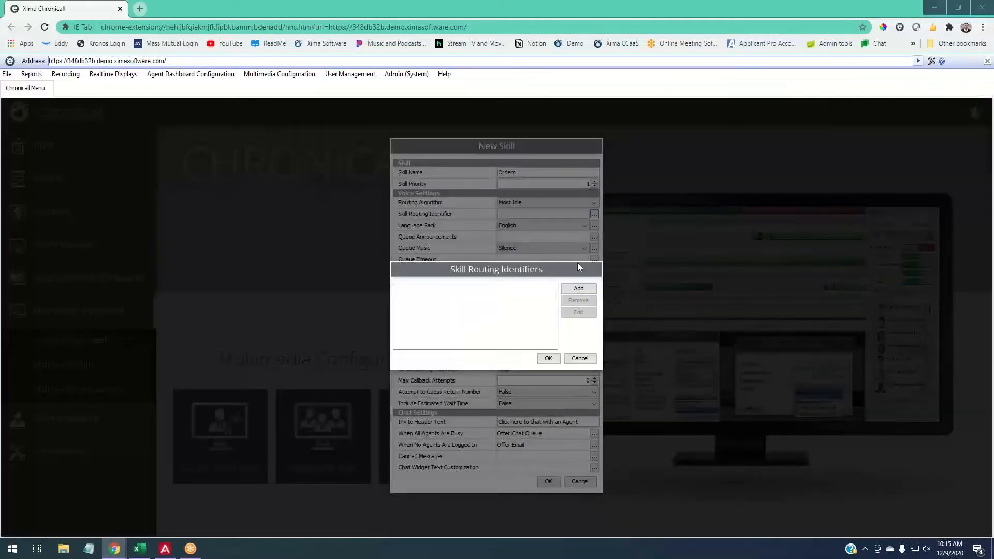
left_click(578, 288)
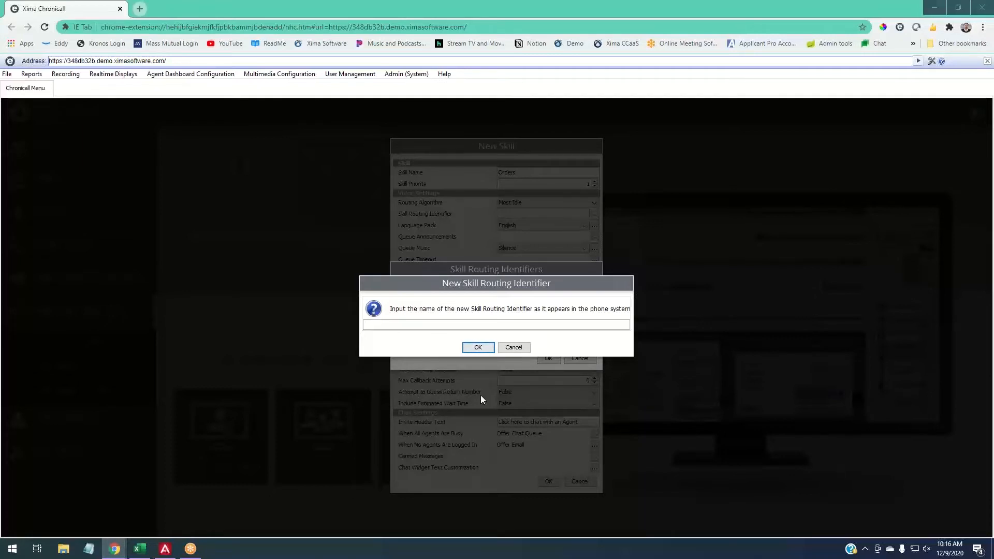
type("Order")
left_click_drag(388, 326, 362, 327)
left_click(387, 328)
left_click_drag(370, 322, 358, 329)
left_click_drag(384, 326, 372, 325)
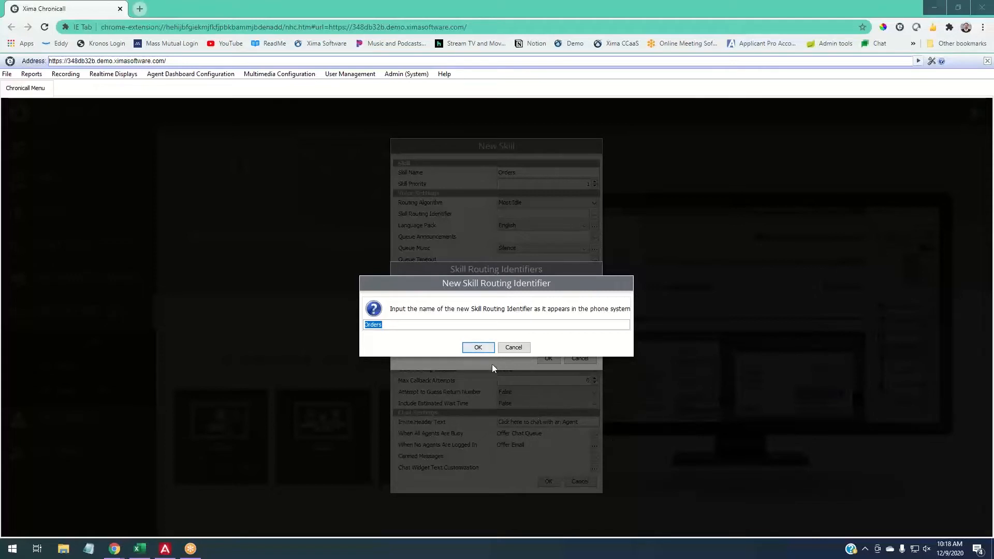
left_click(484, 349)
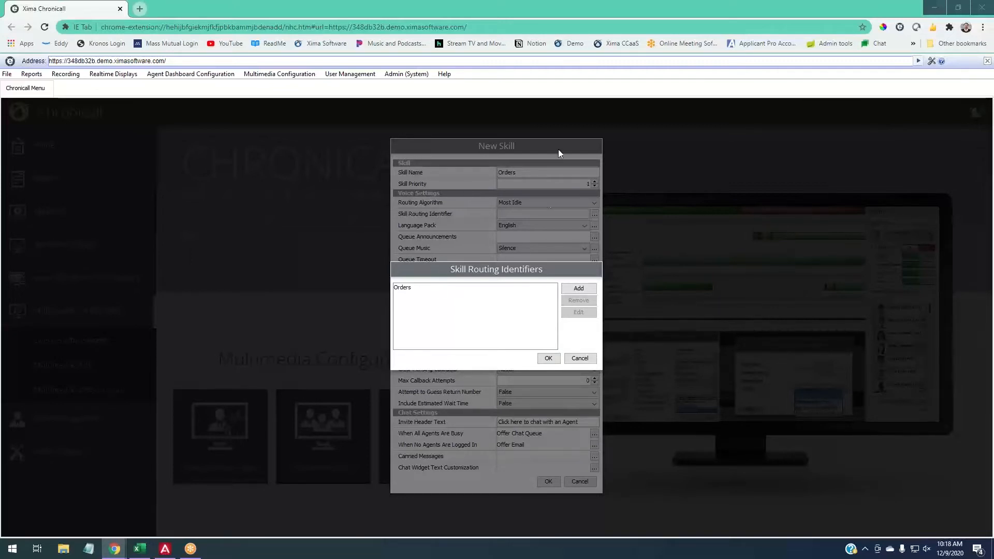
left_click(579, 289)
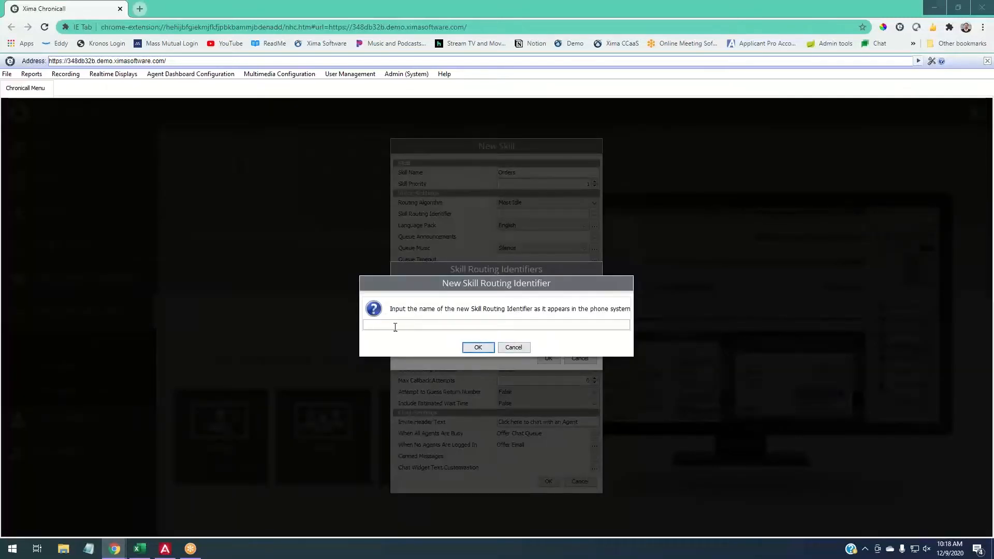
left_click(511, 349)
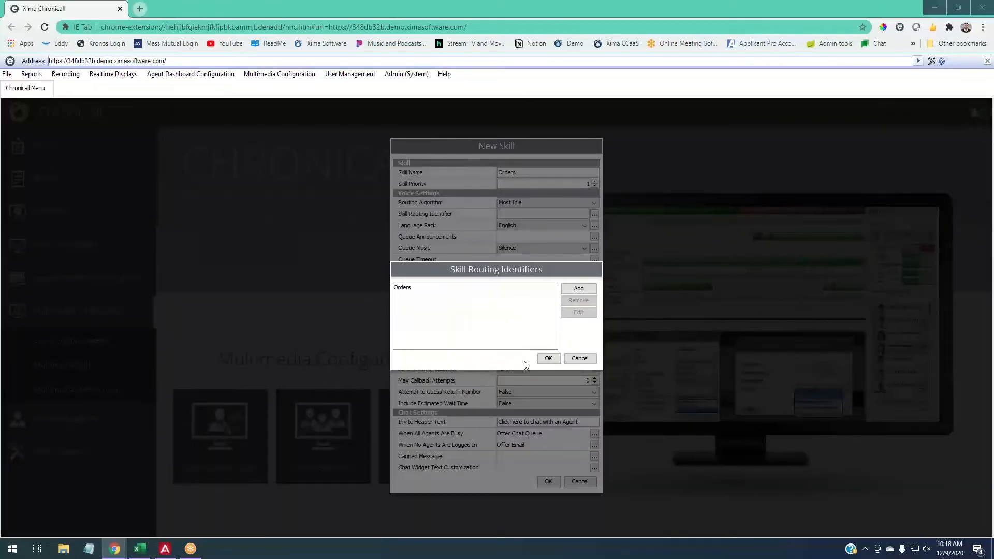
left_click(541, 359)
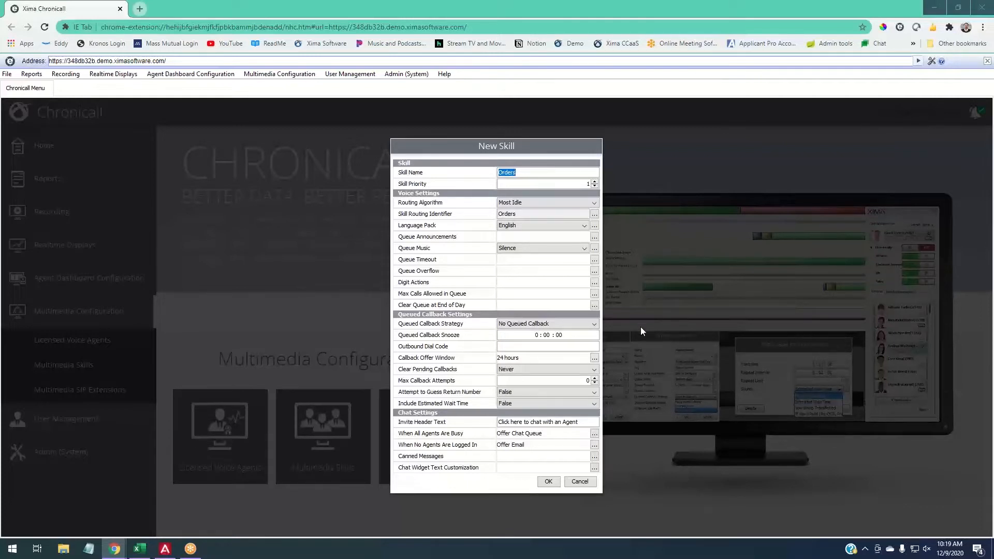
- Select Most Idle as the new skill's routing algorithm, and change it to Circular
left_click(572, 203)
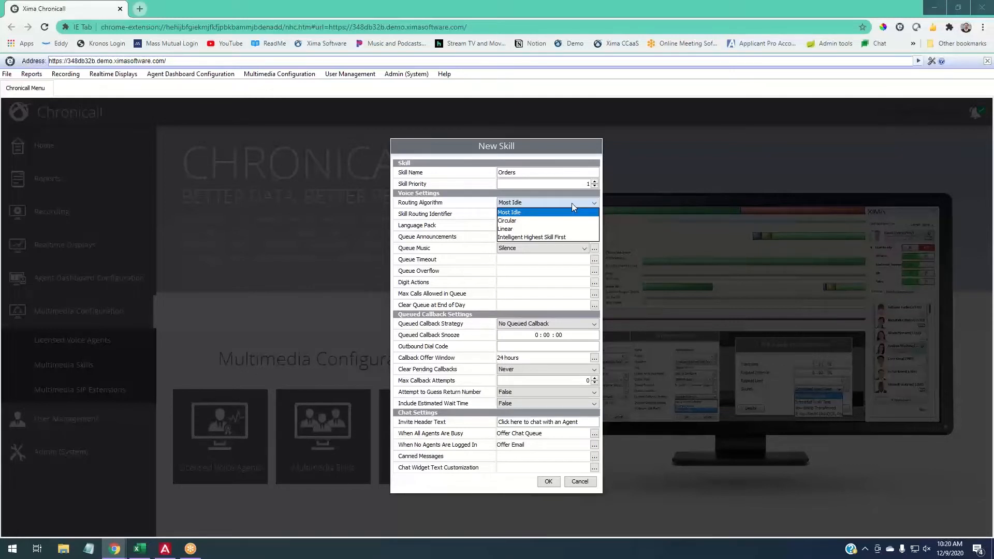
left_click(533, 212)
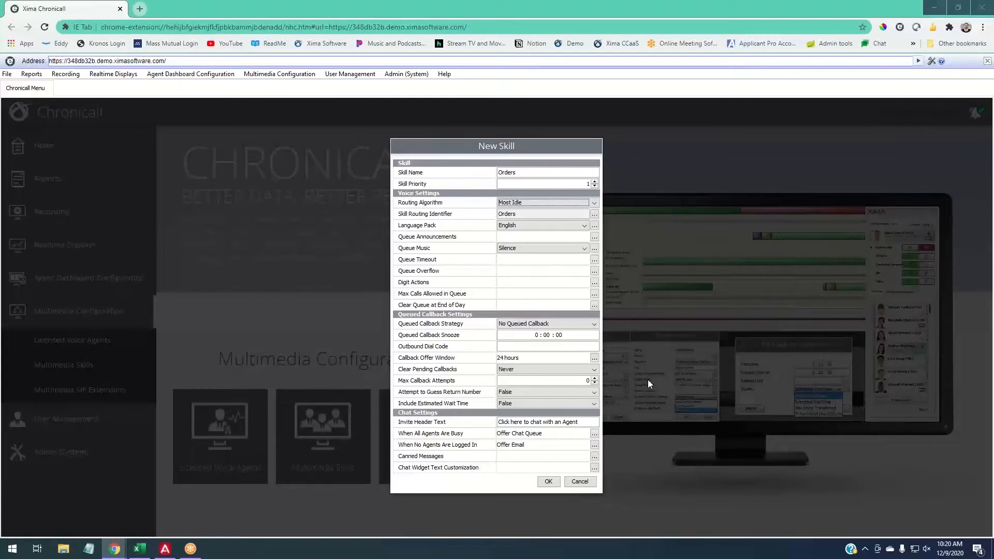
left_click(522, 207)
left_click(524, 221)
- Switch to the agent list in Notepad and correct the capitalization of the first agent's name
left_click_drag(993, 182, 993, 145)
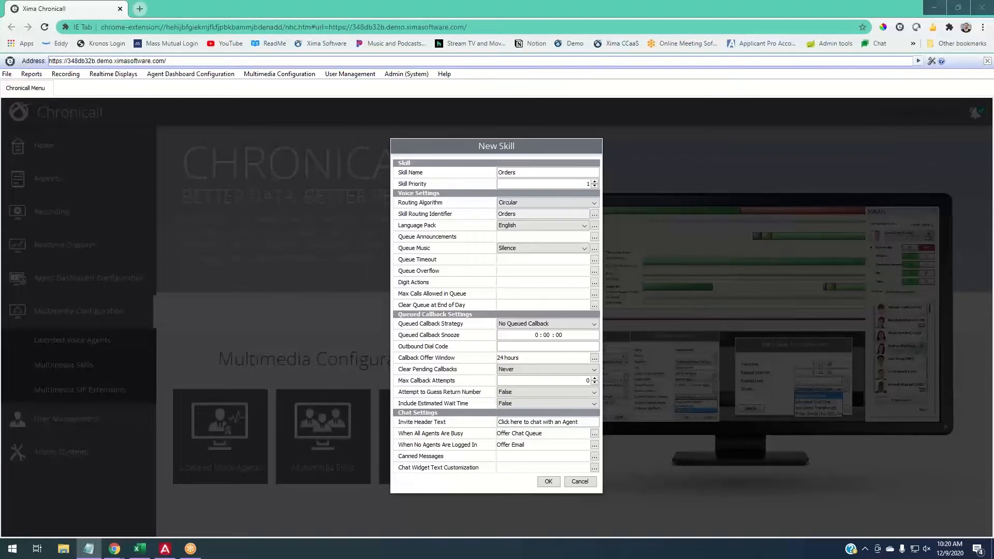
left_click_drag(993, 167, 782, 159)
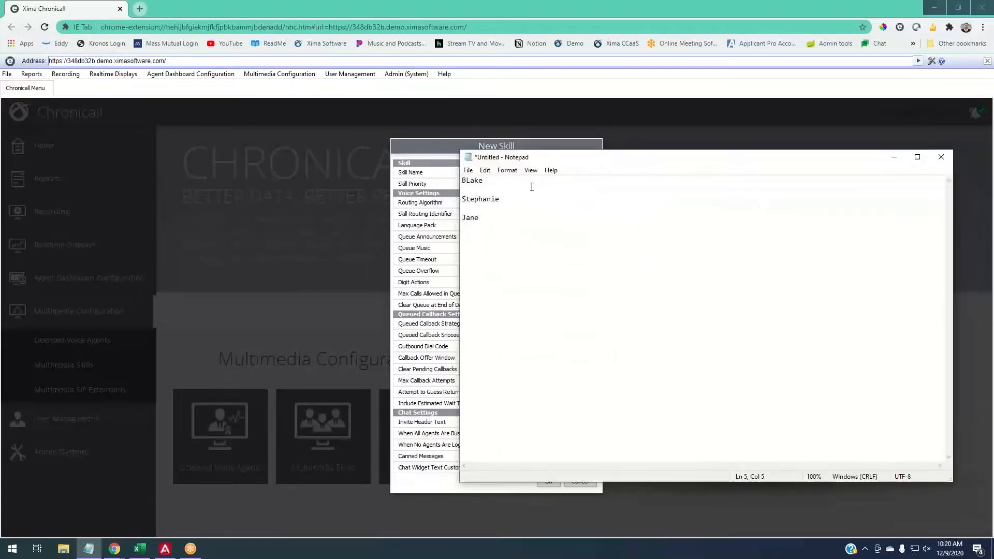
left_click(470, 181)
key("BackSpace")
type("l")
- Append the skill levels 10, 9 and 8 to the three agents' lines, each preceded by a dash
left_click(499, 182)
key("BackSpace")
key("BackSpace")
key("BackSpace")
type("-10")
type("9")
type("- 8")
left_click_drag(512, 180, 496, 184)
left_click(493, 183)
- Move the Notepad window beside the New Skill dialog and highlight the three skill levels in turn
left_click_drag(713, 158, 975, 147)
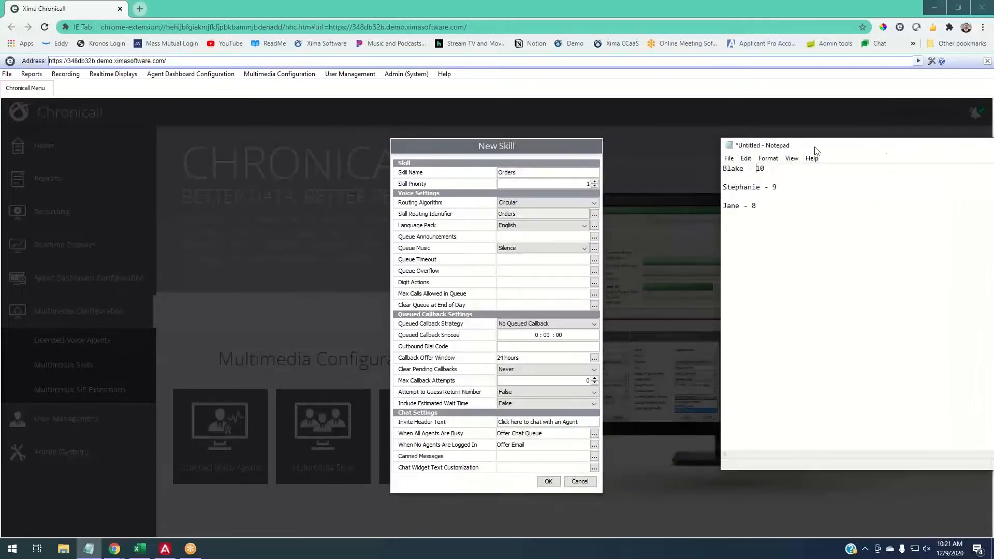
left_click_drag(816, 151, 784, 139)
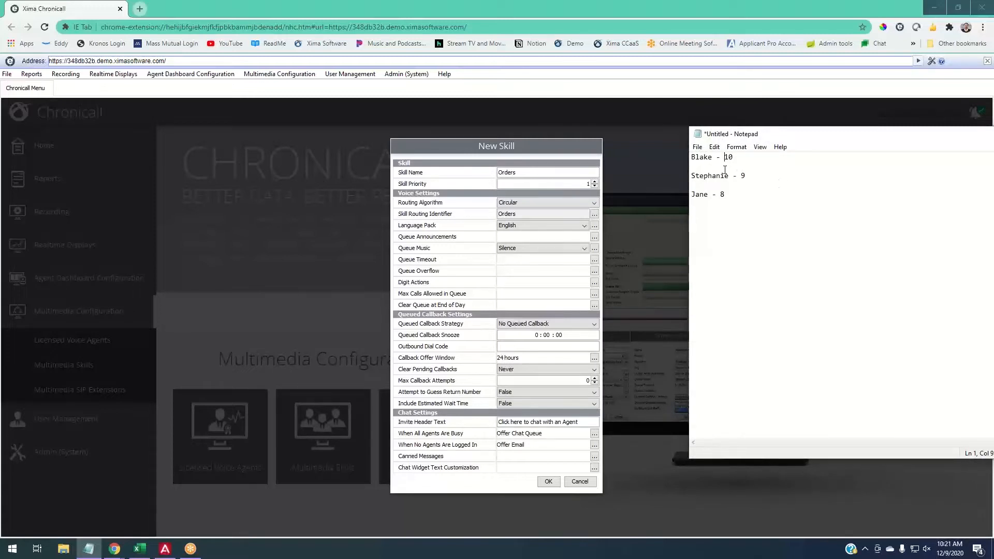
left_click_drag(738, 157, 724, 156)
left_click(742, 158)
left_click_drag(746, 175, 740, 174)
left_click_drag(727, 195, 721, 195)
key("Right")
- Set the new skill's routing algorithm to Linear, and return to the agent list in Notepad
left_click(573, 201)
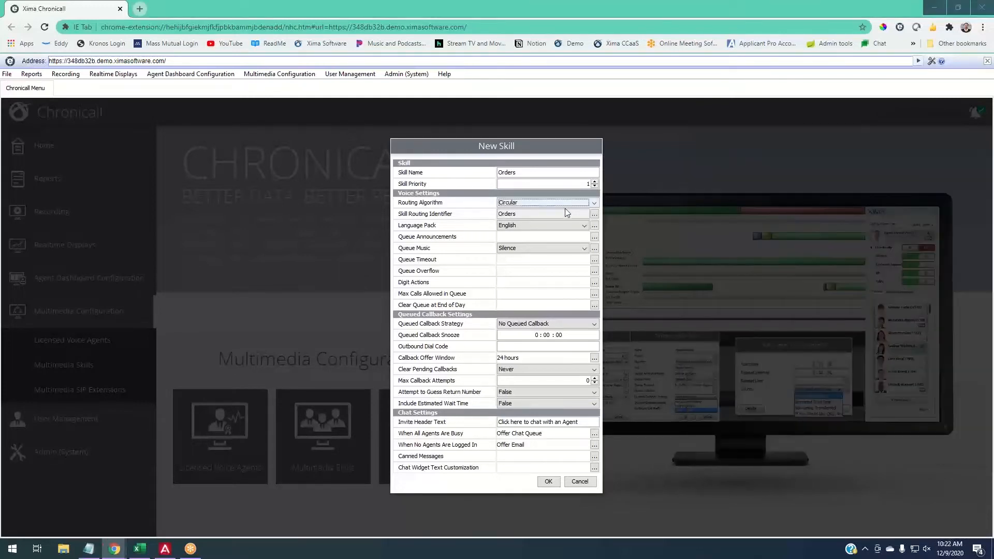
left_click(547, 228)
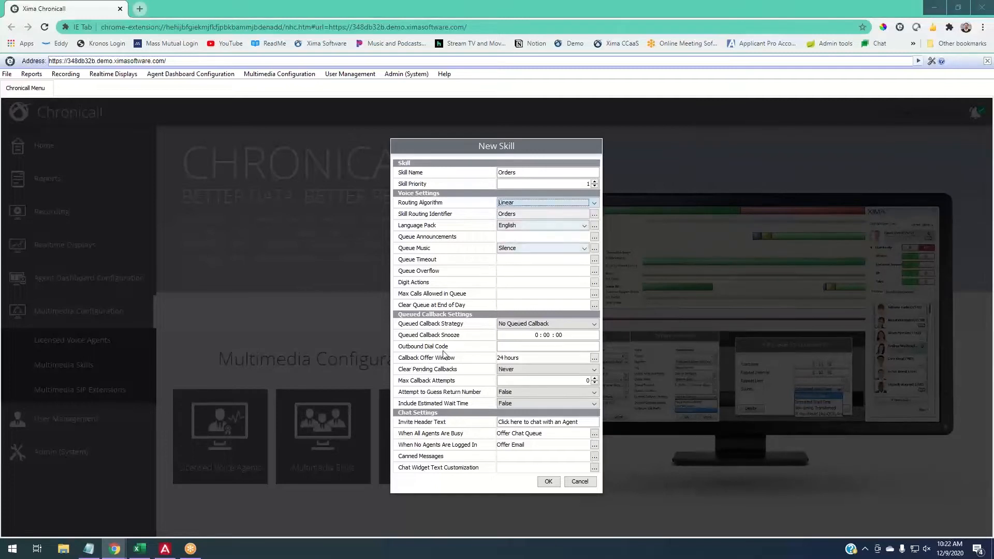
left_click(89, 549)
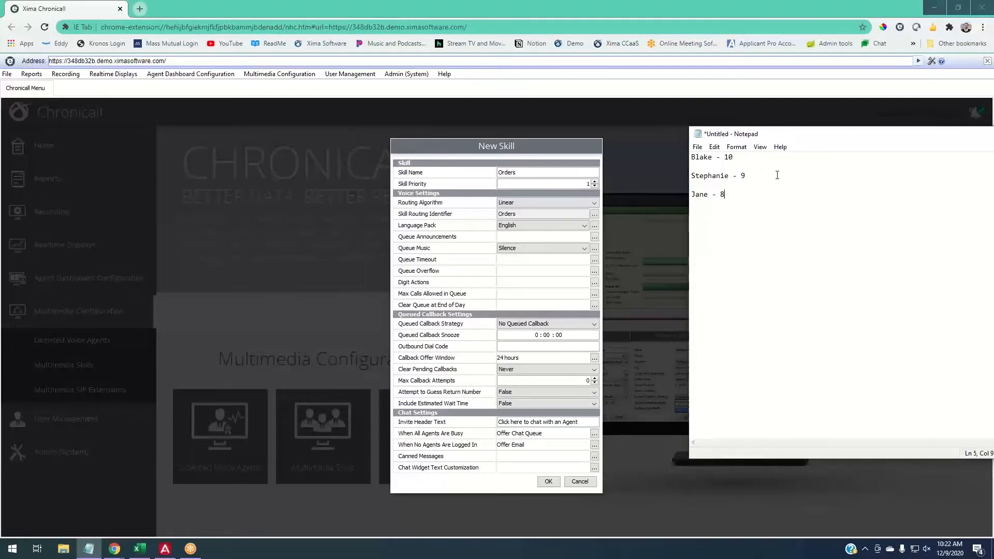
- Highlight the agents' skill levels from highest to lowest to trace the linear routing order
left_click_drag(738, 157, 723, 158)
left_click(734, 159)
left_click_drag(734, 158, 721, 158)
left_click(731, 161)
left_click(745, 176)
double_click(744, 175)
double_click(723, 195)
left_click_drag(746, 157, 725, 157)
left_click_drag(749, 176, 722, 190)
left_click(726, 156)
left_click_drag(733, 156, 725, 157)
- Align the three agents' skill levels in one column by adding spaces after the dashes
left_click(725, 157)
double_click(744, 176)
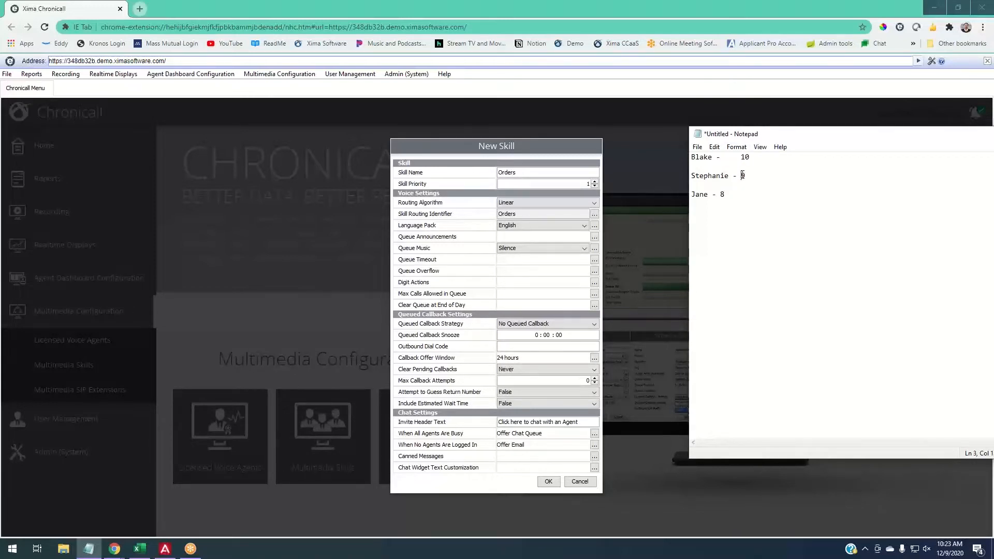
left_click(722, 194)
left_click(762, 159)
- Set the new skill's routing algorithm to Intelligent Highest Skill First
left_click(548, 199)
left_click(548, 202)
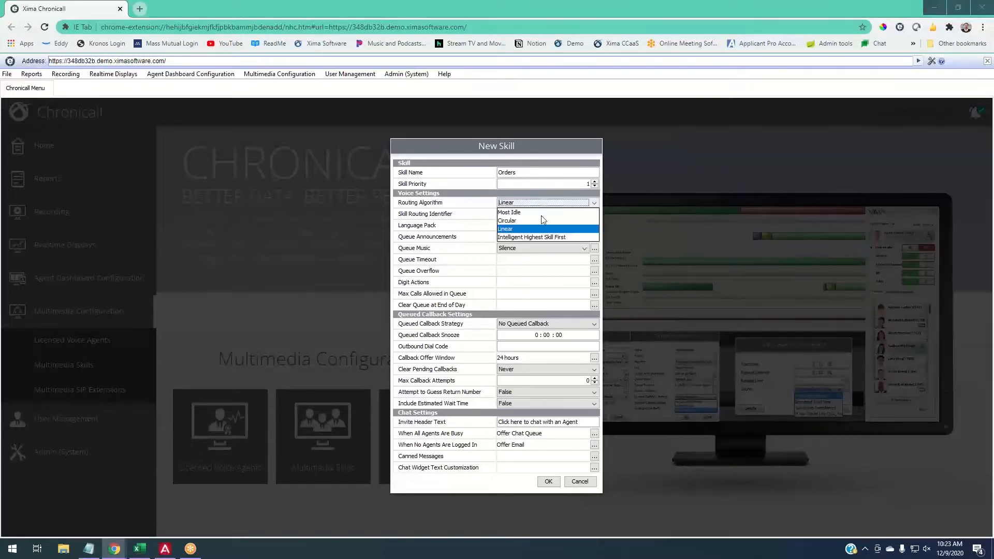
left_click(534, 236)
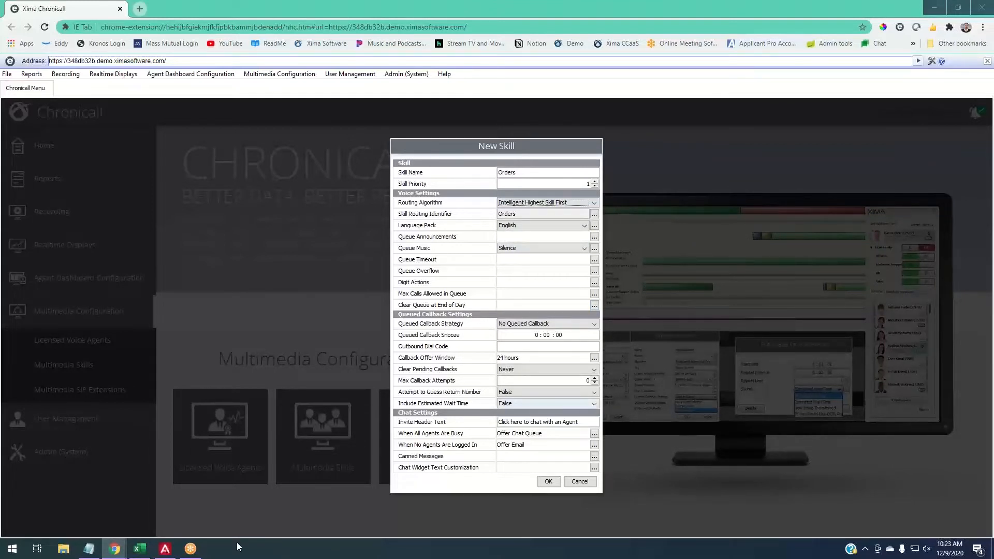
- Insert a heading line with Sales and Orders above the agent list in Notepad
left_click(97, 549)
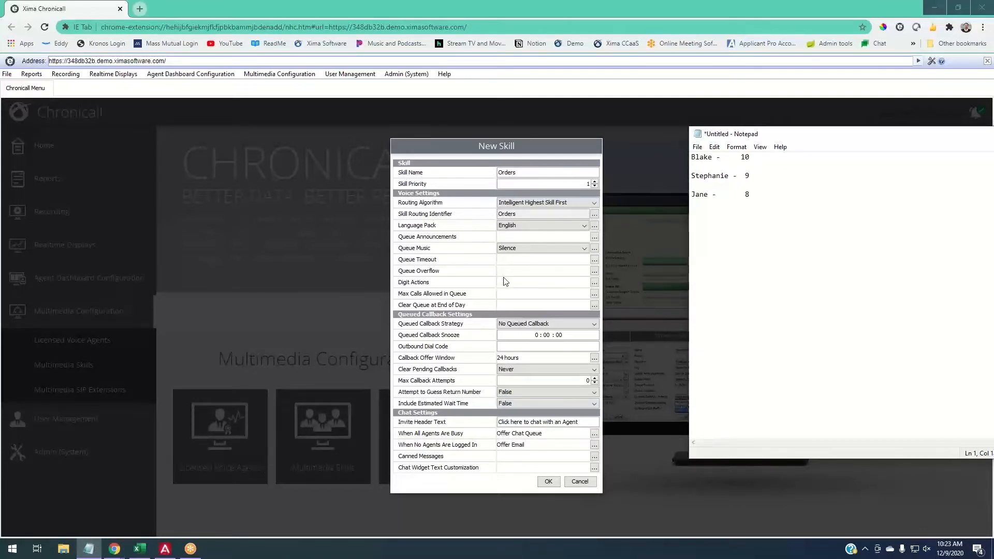
left_click(692, 157)
key("Return")
key("Return")
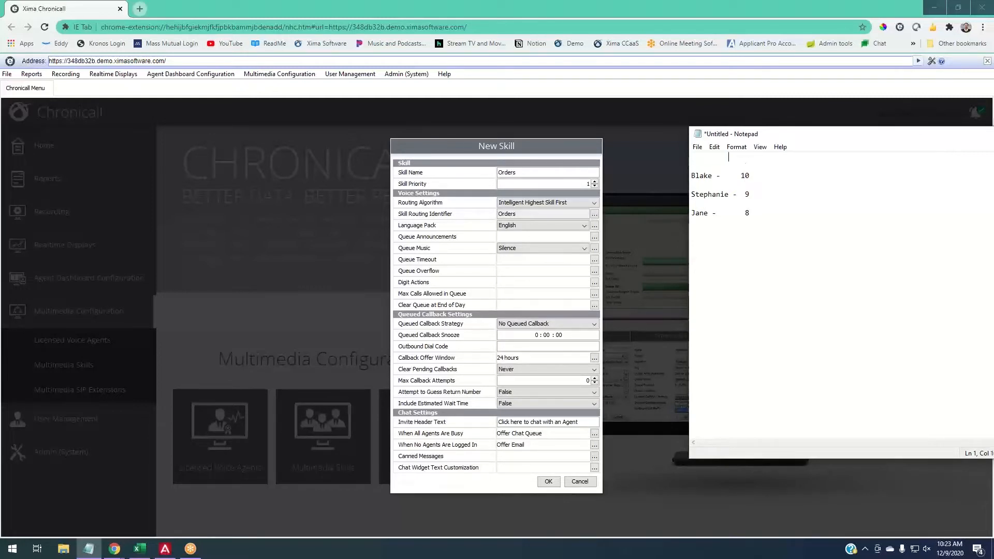
type("Sales")
left_click(728, 156)
left_click(785, 158)
type("Orders")
- Enter the Orders skill levels 10, 9 and 5 for the three agents in a second column
left_click(768, 176)
type("10")
left_click(768, 195)
type("9")
left_click(772, 214)
key("Tab")
type("5")
- Add the skill priorities to the column headings: 0 for Sales and 1 for Orders
left_click_drag(783, 179, 791, 179)
left_click(794, 193)
left_click(799, 154)
type("1")
left_click(755, 156)
type("-")
key("Delete")
key("Delete")
type("0")
key("Delete")
key("Delete")
- Highlight the agents' skill levels and the Orders priority to compare how calls are routed
left_click_drag(753, 175, 741, 175)
left_click_drag(796, 175, 783, 176)
left_click_drag(818, 158, 813, 157)
left_click(791, 176)
left_click_drag(744, 195, 750, 195)
left_click_drag(794, 175, 812, 157)
left_click(806, 186)
- Insert a plus sign between the Sales and Orders levels on each agent's line
left_click(767, 176)
type("+")
left_click(768, 194)
type("+")
left_click(774, 214)
type("+")
- Set the second agent's Sales and Orders skill levels both to 10
left_click_drag(817, 158, 810, 162)
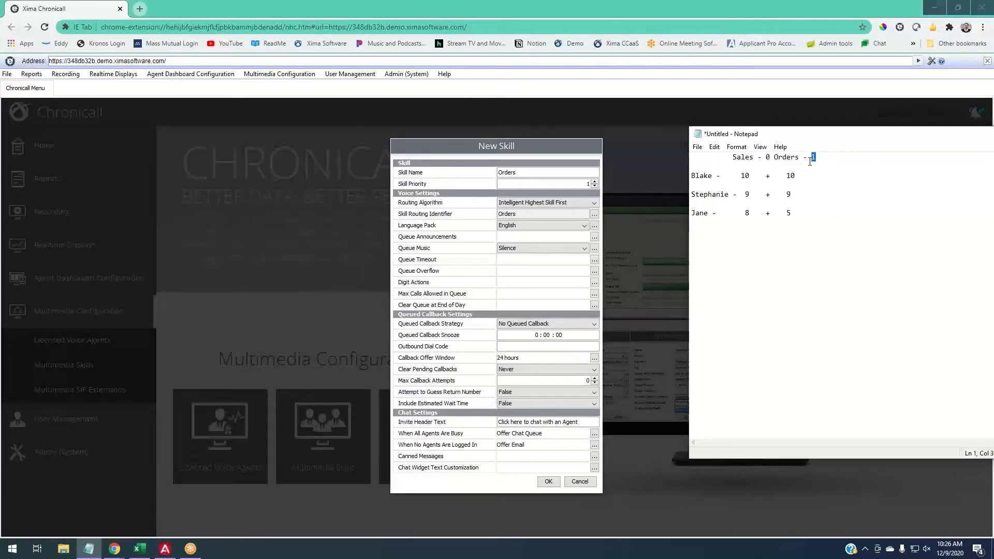
left_click(752, 195)
key("BackSpace")
type("10")
key("BackSpace")
left_click(790, 194)
key("BackSpace")
type("100")
key("BackSpace")
- Highlight the third and second agents' combined Sales and Orders levels for comparison
left_click_drag(741, 213, 799, 214)
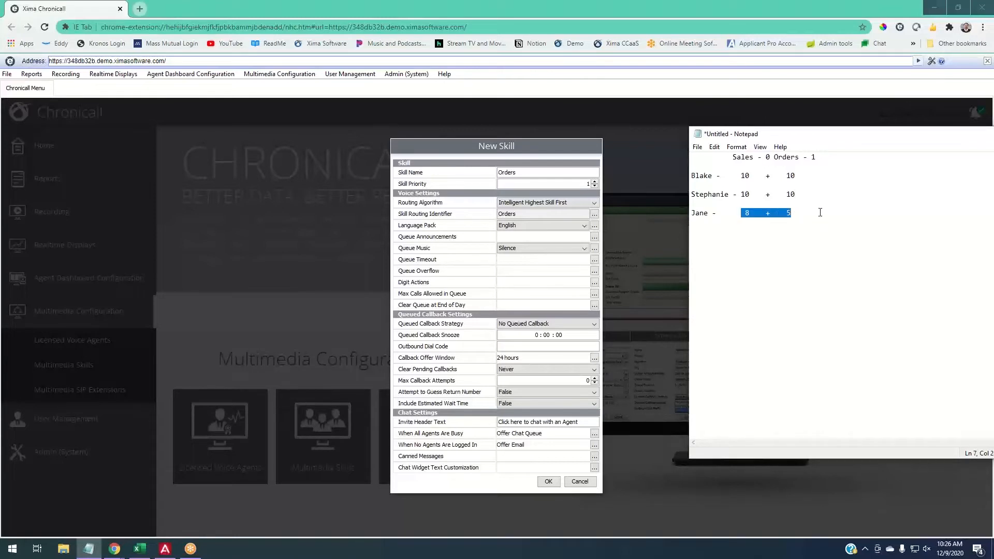
left_click(820, 213)
left_click_drag(742, 194, 805, 197)
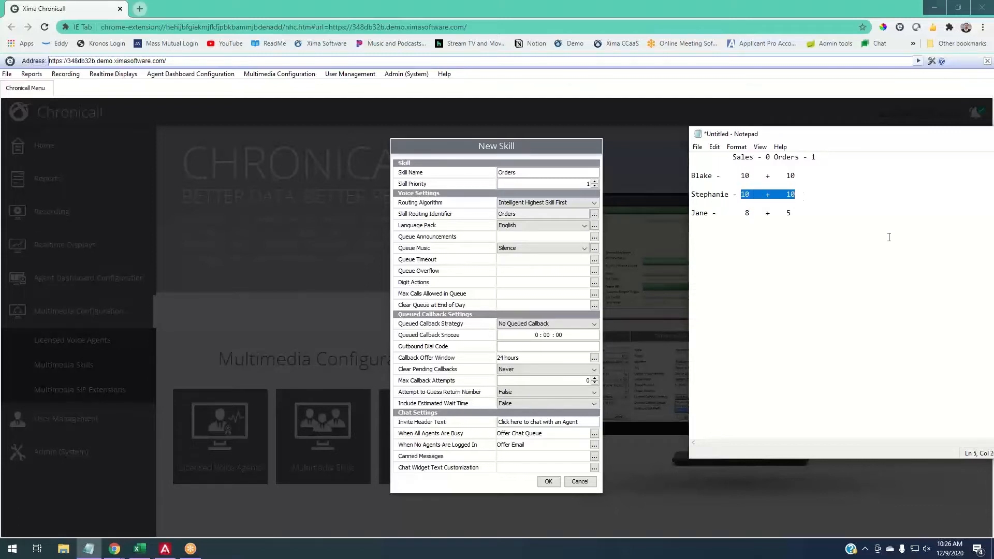
- Confirm the new Orders skill and set its levels to 10, 10, 9 and 7 for the first, third, fifth and seventh agents
left_click(833, 208)
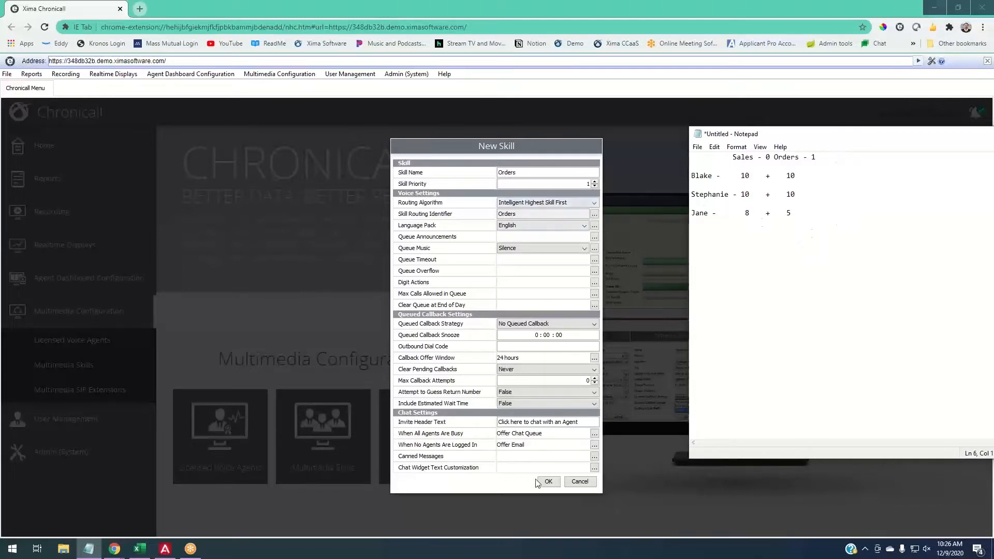
left_click(552, 483)
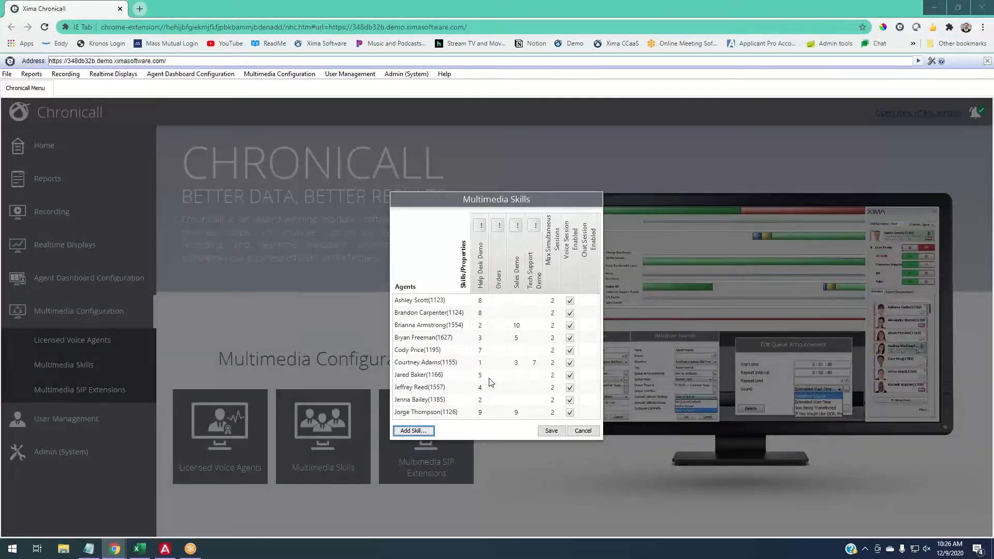
left_click(500, 306)
type("10")
left_click(500, 325)
type("10")
left_click(500, 351)
type("9")
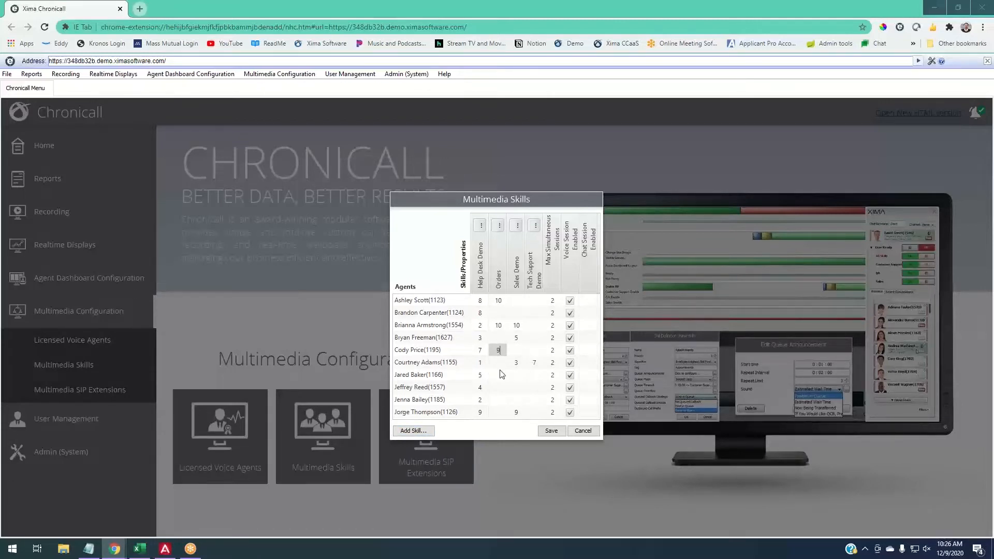
left_click(502, 374)
type("7")
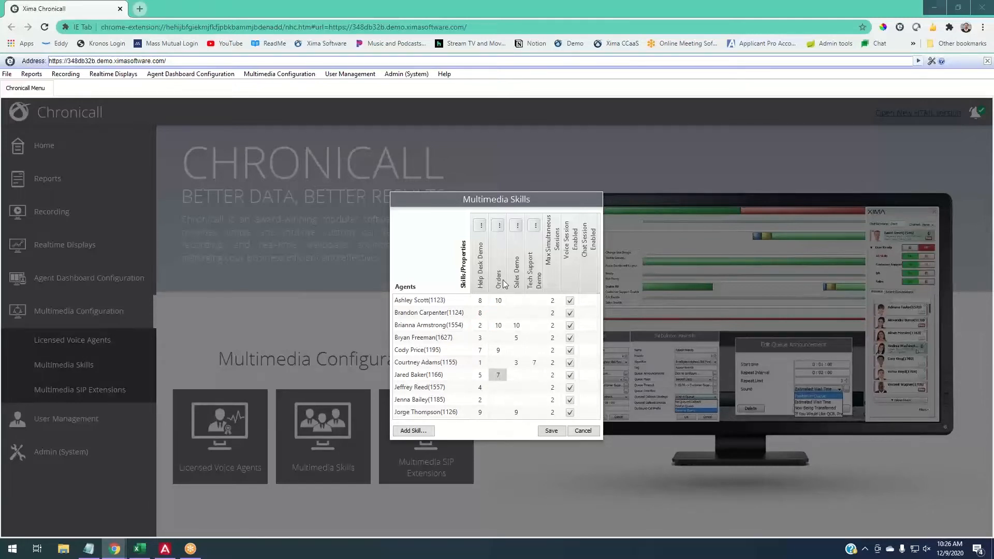
- Reopen the Orders skill's definition from the Multimedia Skills table
left_click(497, 300)
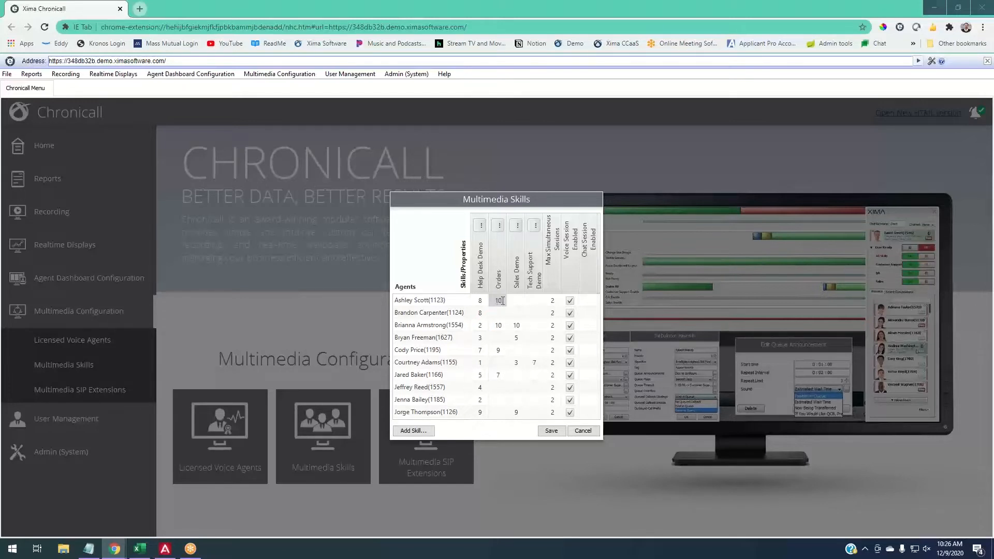
left_click_drag(502, 301, 494, 301)
left_click(498, 226)
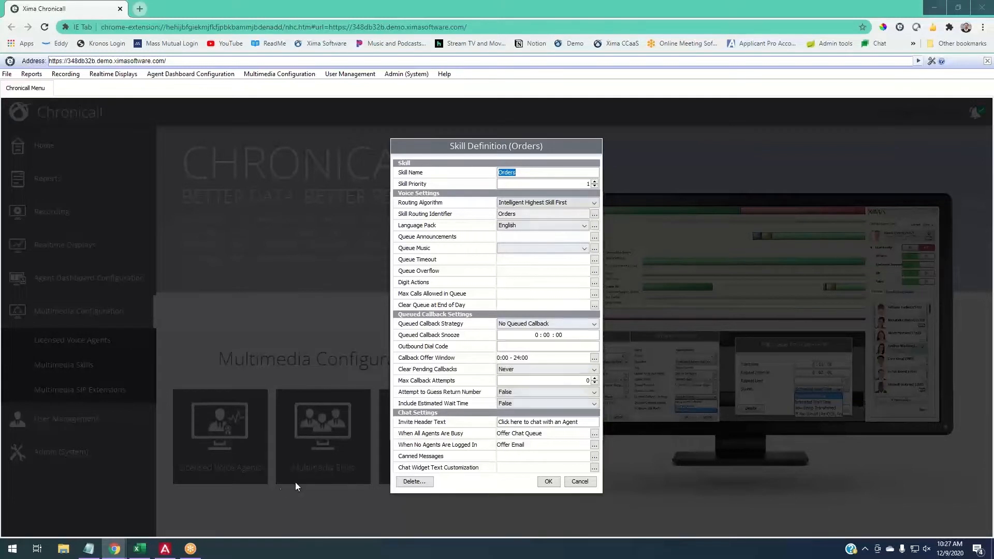
- Switch to Notepad and highlight the first two agents' skill levels for comparison
mouse_move(138, 553)
left_click(88, 550)
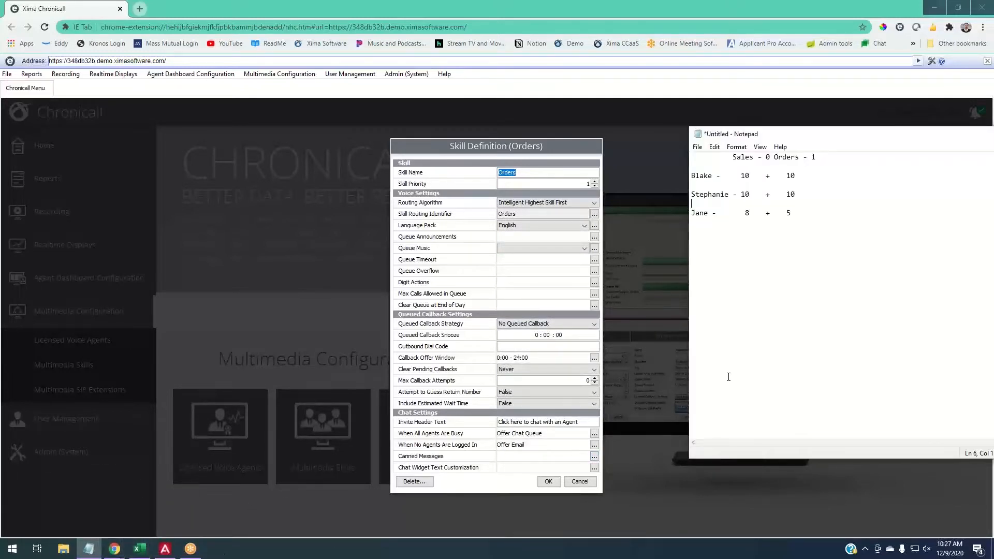
left_click_drag(792, 214, 750, 195)
left_click(794, 218)
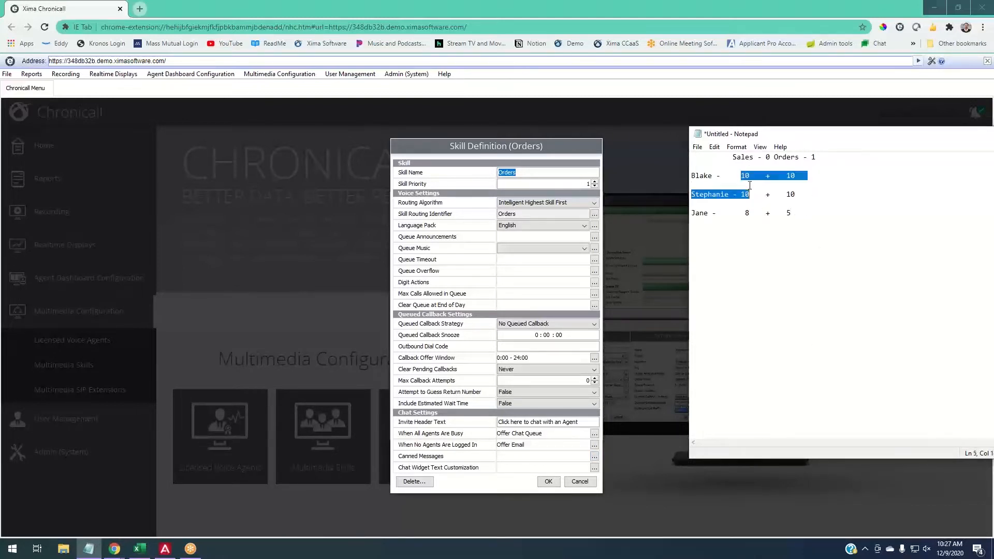
left_click(748, 163)
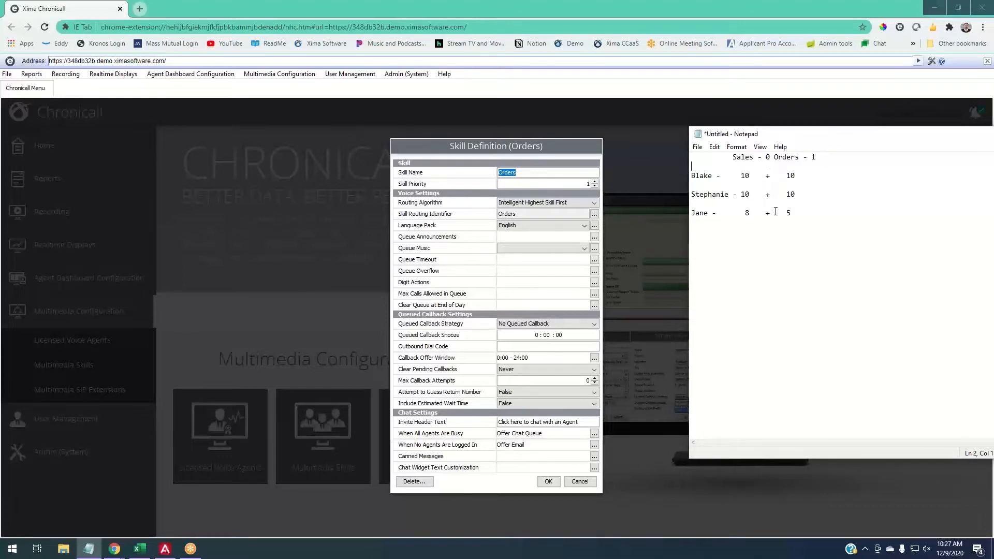
- Delete the plus signs and Orders levels from all three agents' lines and shorten the heading to Sales
left_click(803, 214)
key("BackSpace")
key("BackSpace")
key("BackSpace")
key("BackSpace")
left_click(800, 194)
key("BackSpace")
key("BackSpace")
key("BackSpace")
left_click(804, 175)
- Set the second agent's Sales skill level to 9
key("BackSpace")
key("BackSpace")
key("BackSpace")
key("BackSpace")
key("BackSpace")
key("BackSpace")
left_click_drag(817, 157, 758, 158)
key("BackSpace")
left_click(754, 176)
left_click_drag(754, 175, 744, 174)
left_click(751, 195)
key("BackSpace")
key("BackSpace")
type("9")
- Highlight the three agents' Sales levels in turn to compare the order in which calls are routed
double_click(746, 176)
double_click(744, 177)
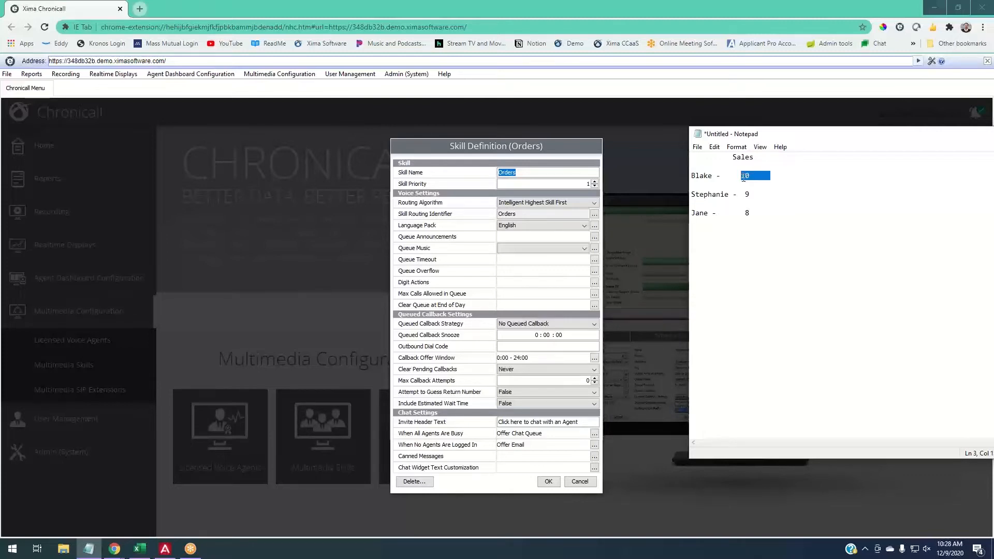
left_click(751, 195)
left_click_drag(755, 212, 745, 212)
left_click(756, 213)
left_click(753, 176)
double_click(747, 176)
left_click(754, 196)
double_click(748, 195)
left_click(749, 213)
double_click(748, 213)
left_click(785, 225)
left_click_drag(755, 175, 742, 175)
left_click(758, 193)
left_click_drag(751, 194, 754, 195)
left_click(758, 214)
left_click(758, 179)
- Move Notepad out of the way, return to Chronicall and set the Orders skill's routing algorithm to Circular
left_click_drag(861, 136, 993, 178)
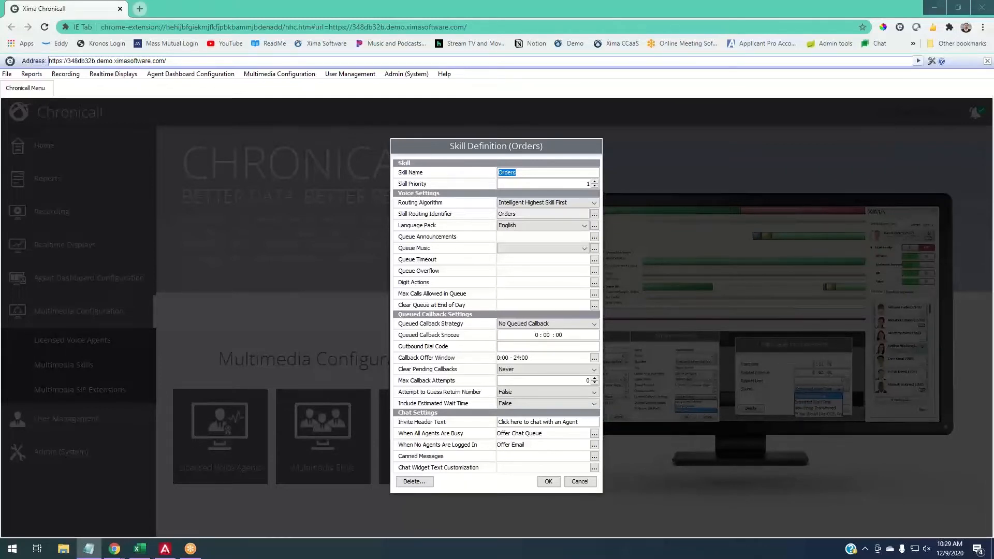
key("alt+Tab")
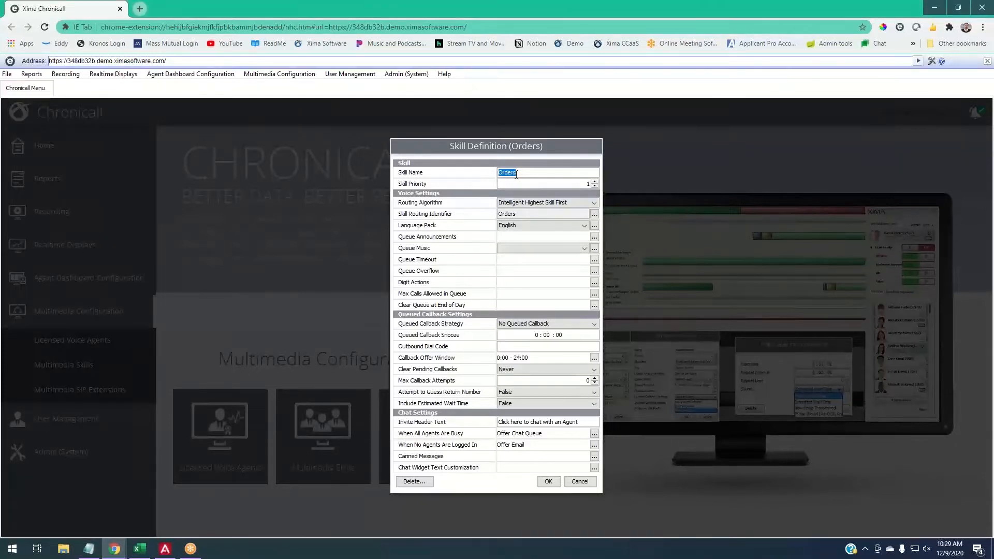
left_click(523, 204)
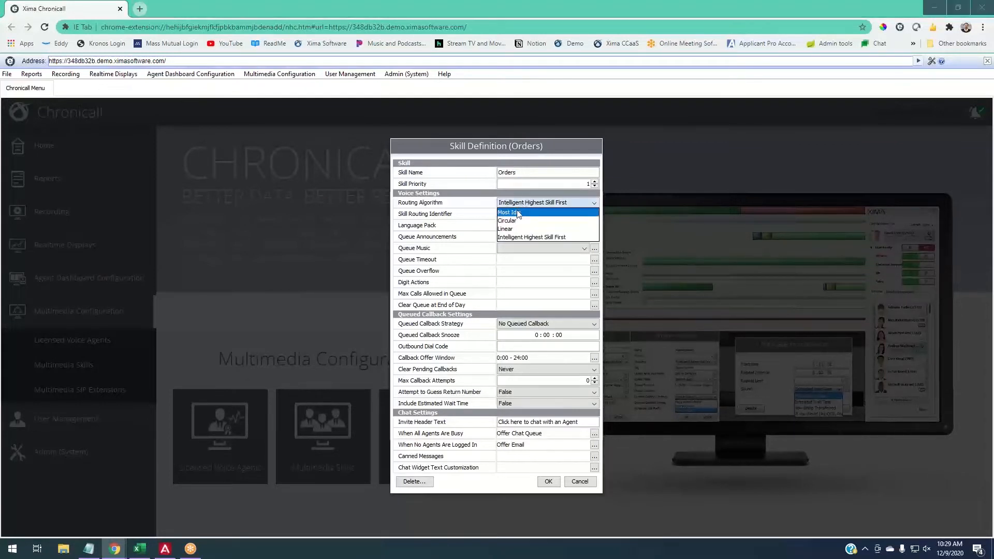
left_click(518, 221)
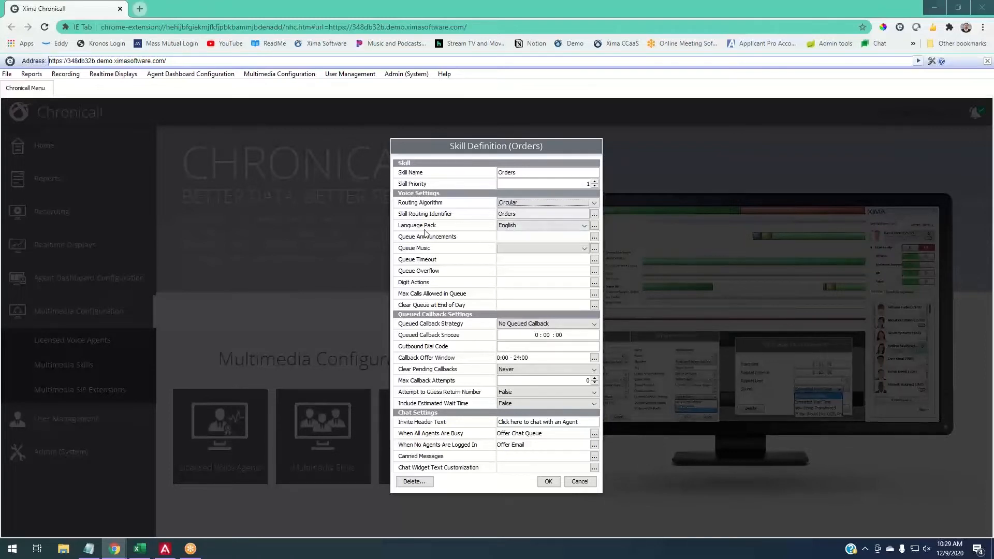
- Review the Language Pack description and the available languages, keeping English selected
mouse_move(424, 233)
mouse_move(488, 240)
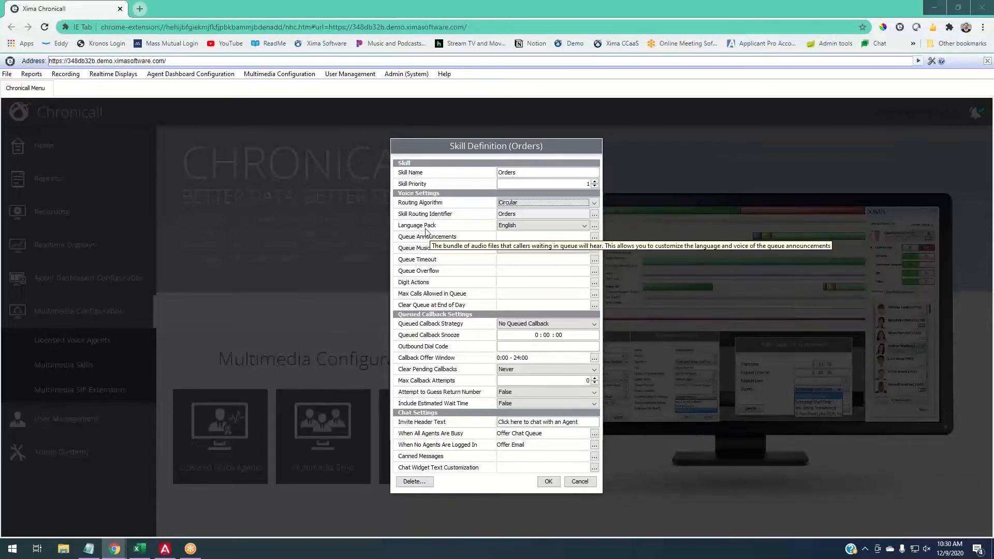
left_click(582, 226)
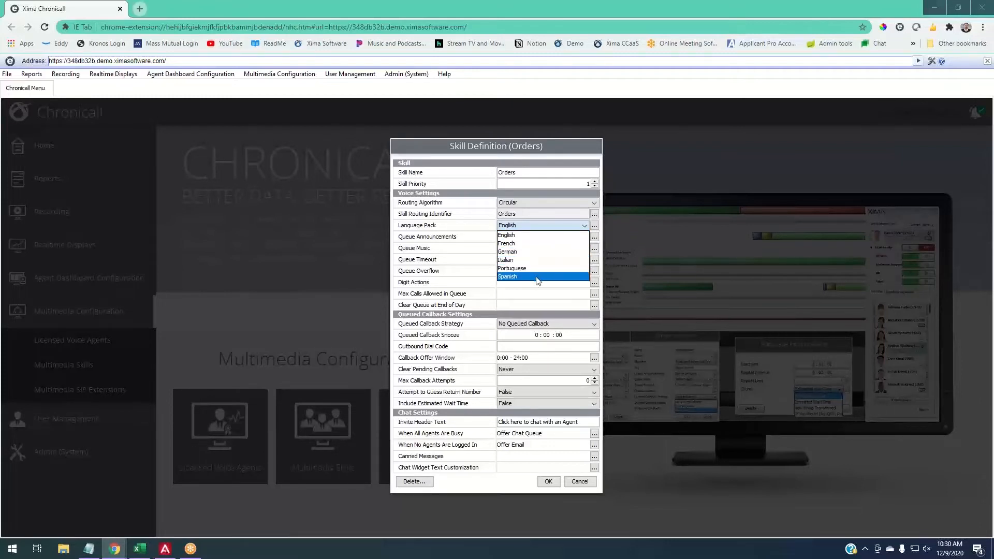
left_click(527, 228)
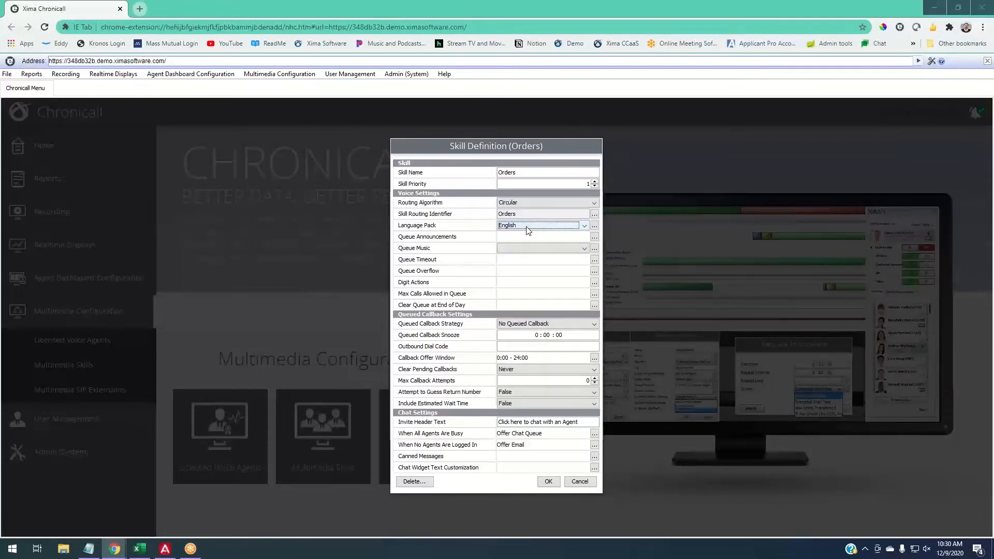
left_click(528, 230)
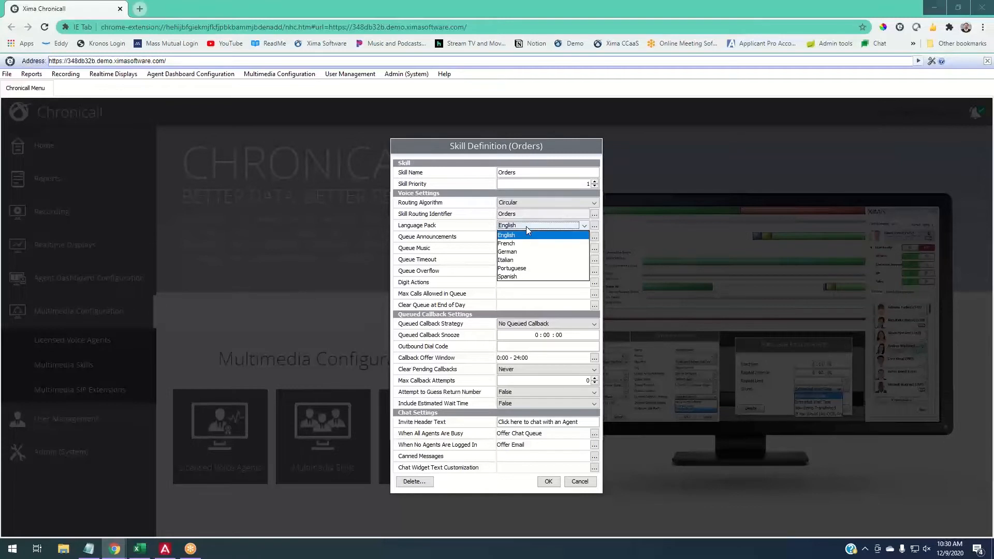
left_click(526, 226)
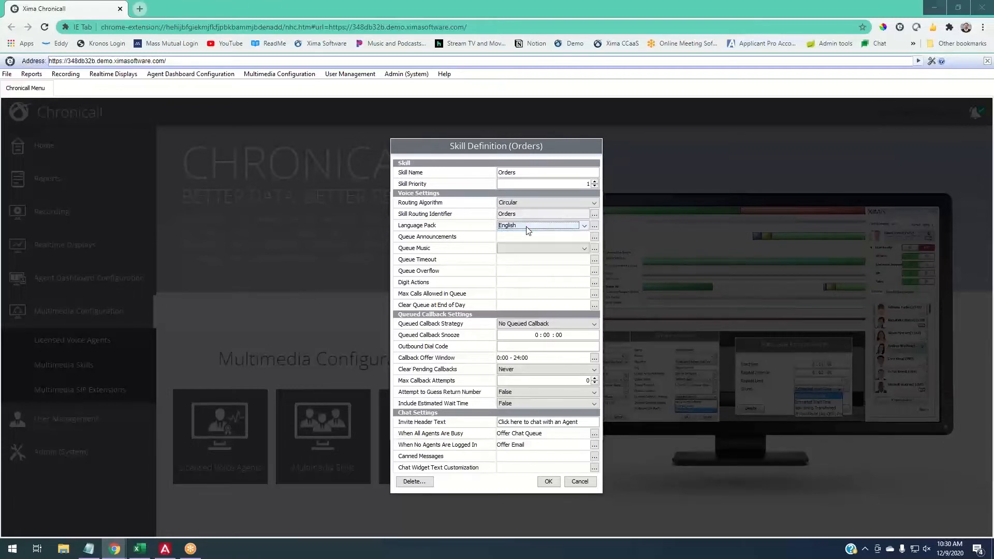
- Open language pack management, start a new language pack and place the cursor in its title
left_click(595, 226)
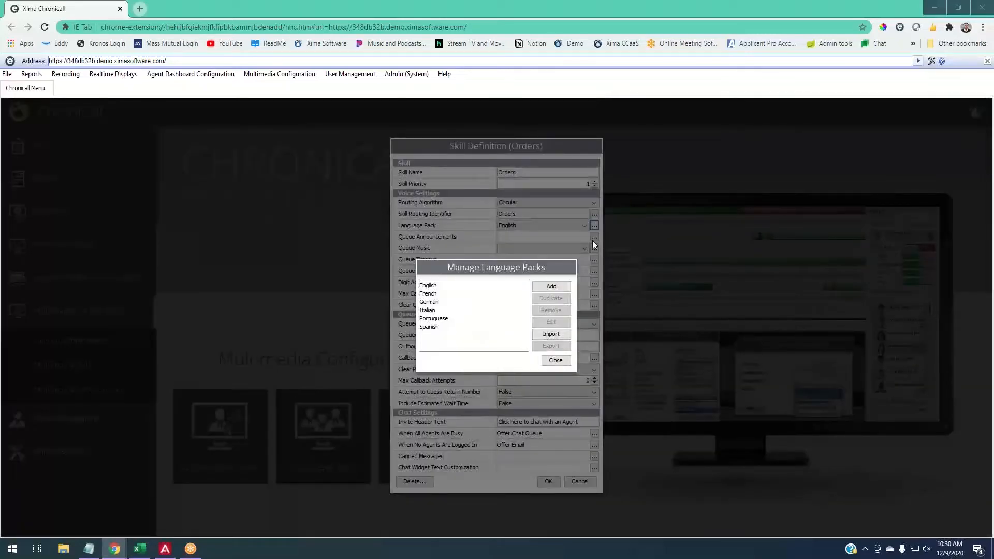
left_click(562, 287)
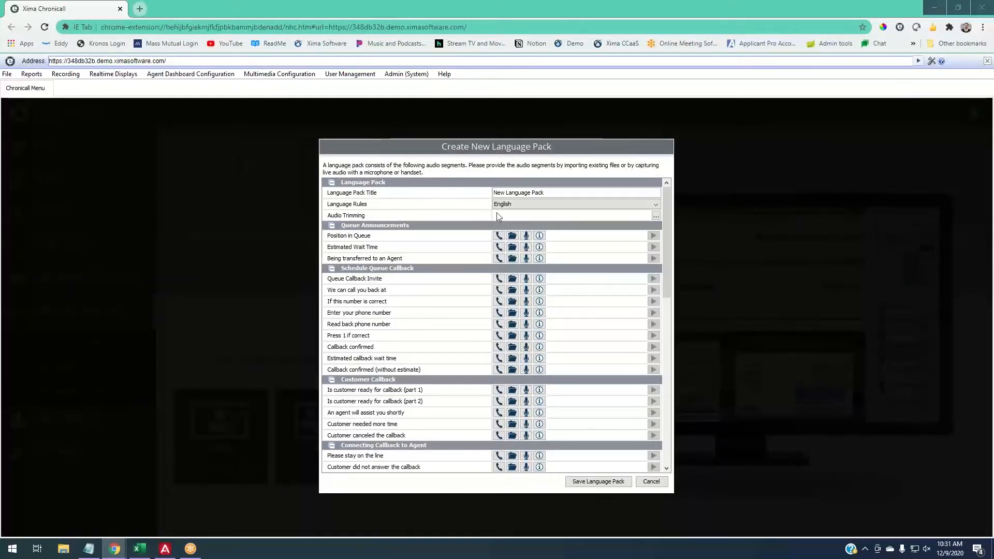
double_click(503, 192)
left_click_drag(504, 193, 546, 198)
left_click(493, 195)
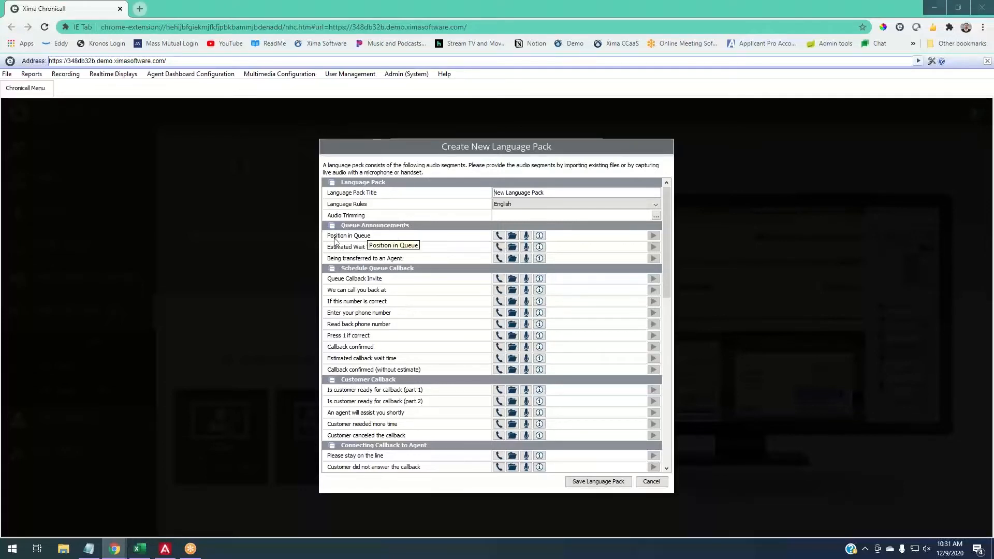
- View the full text to be recorded for the Position in Queue announcement
left_click(539, 236)
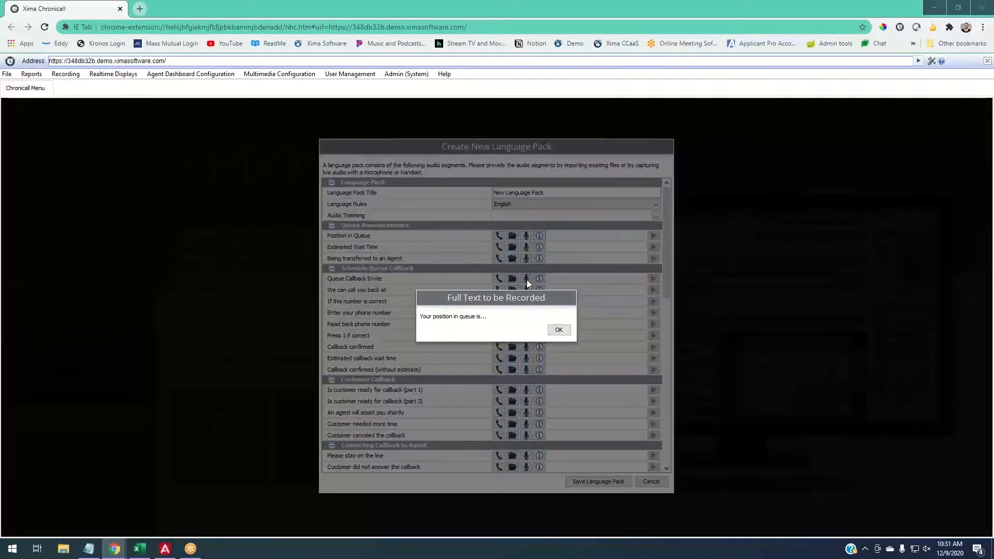
left_click_drag(490, 320, 419, 327)
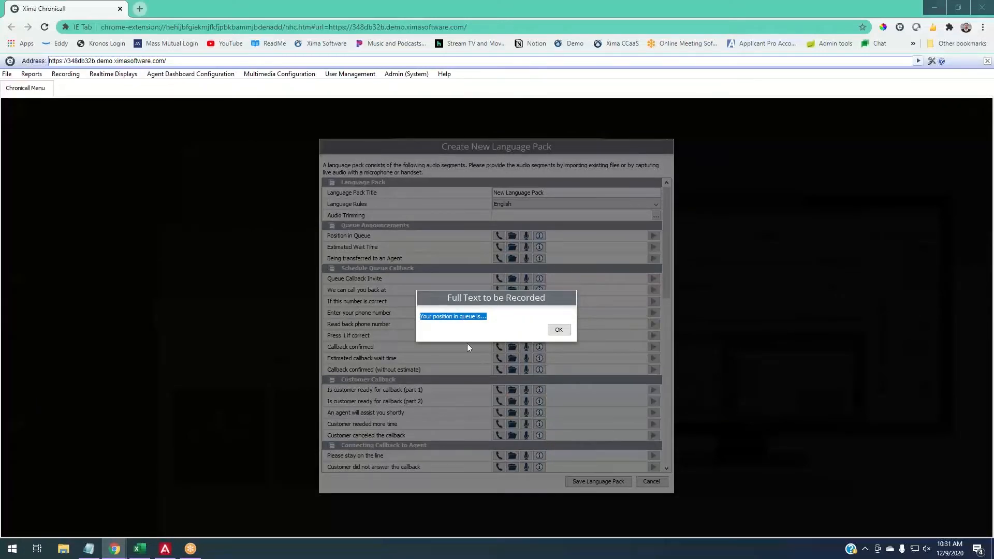
left_click(549, 334)
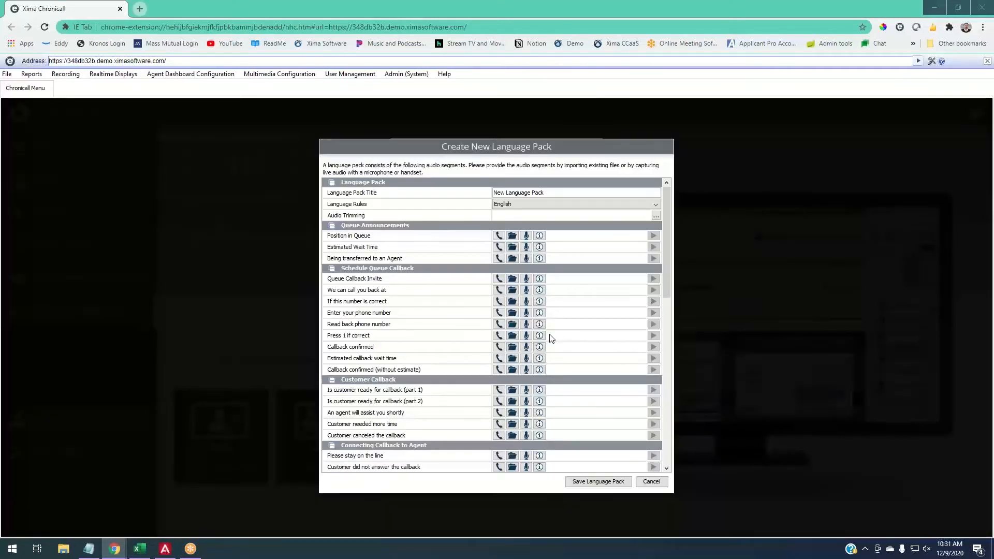
left_click(542, 238)
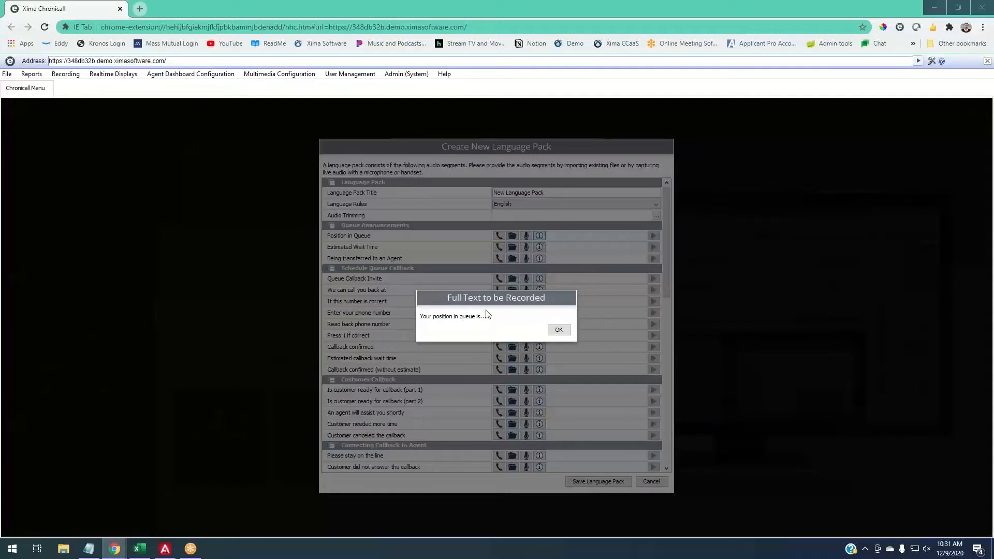
left_click_drag(420, 317, 477, 340)
left_click(559, 330)
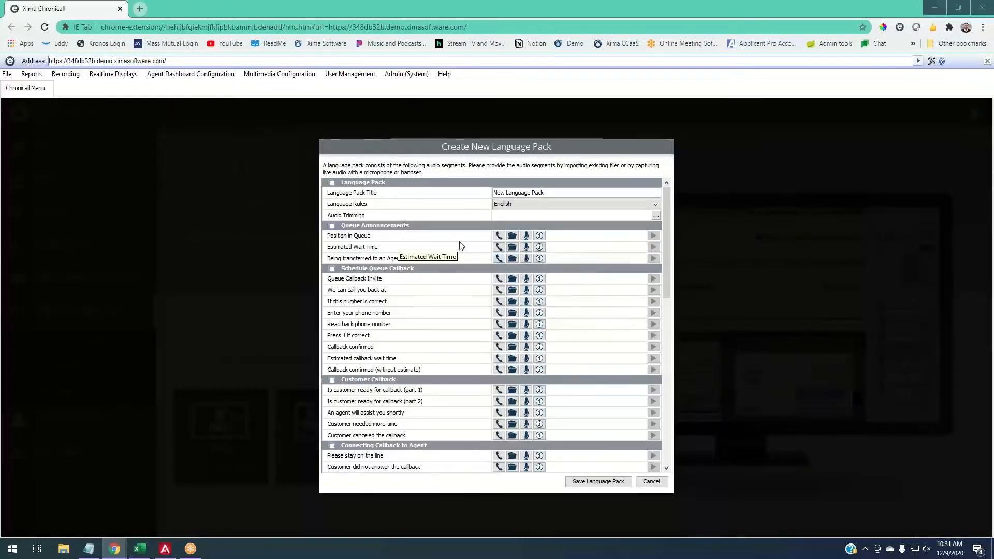
- Examine the handset capture options and user list for the Position in Queue announcement without recording audio
left_click(500, 237)
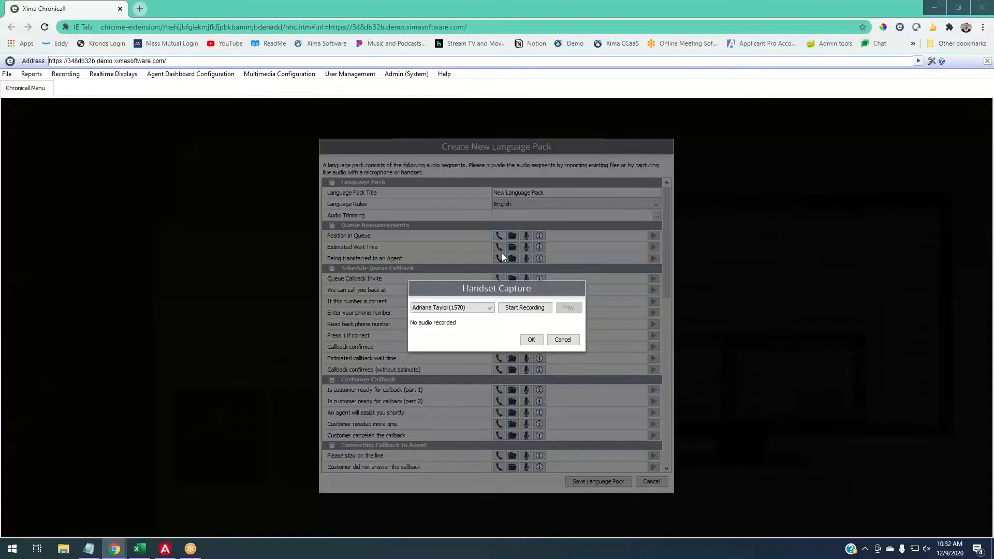
left_click(476, 309)
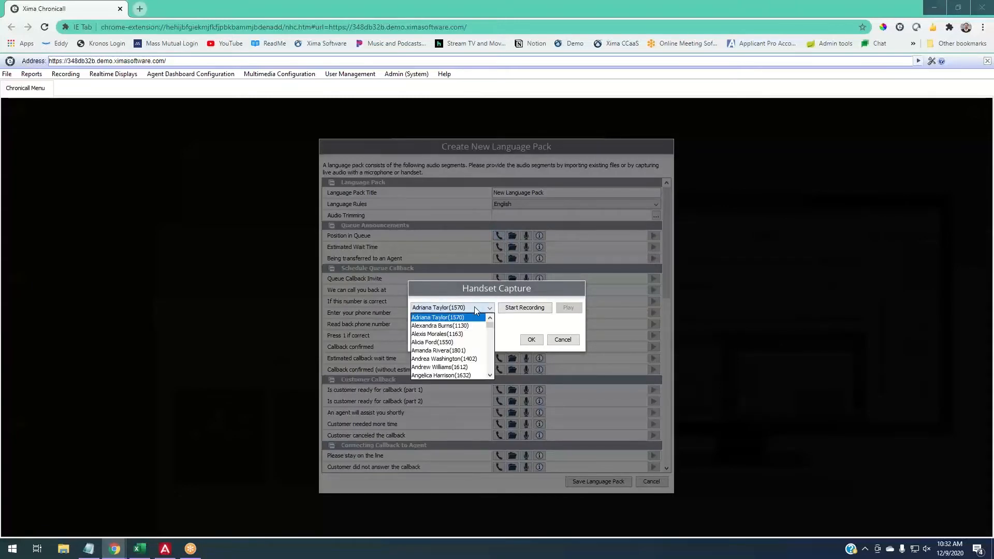
left_click(453, 343)
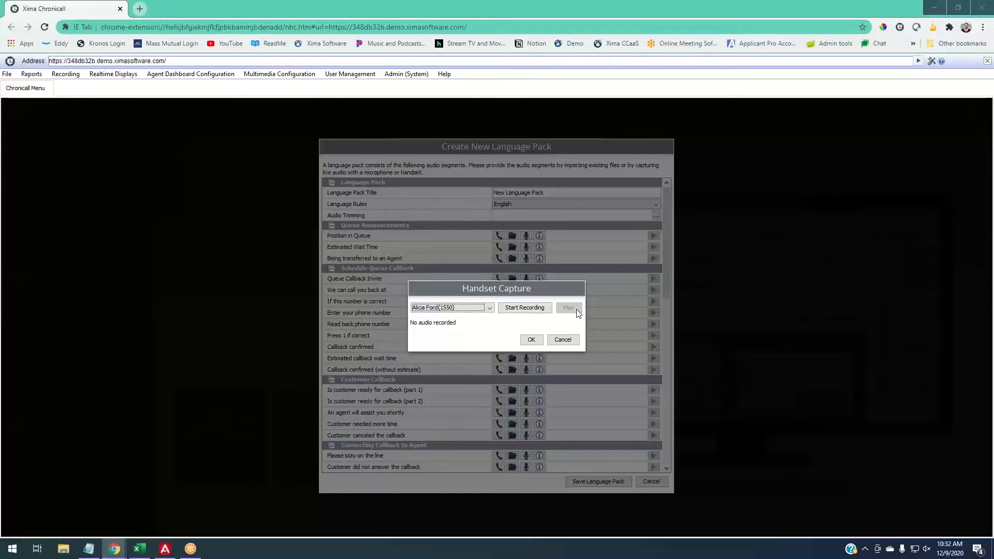
left_click(561, 340)
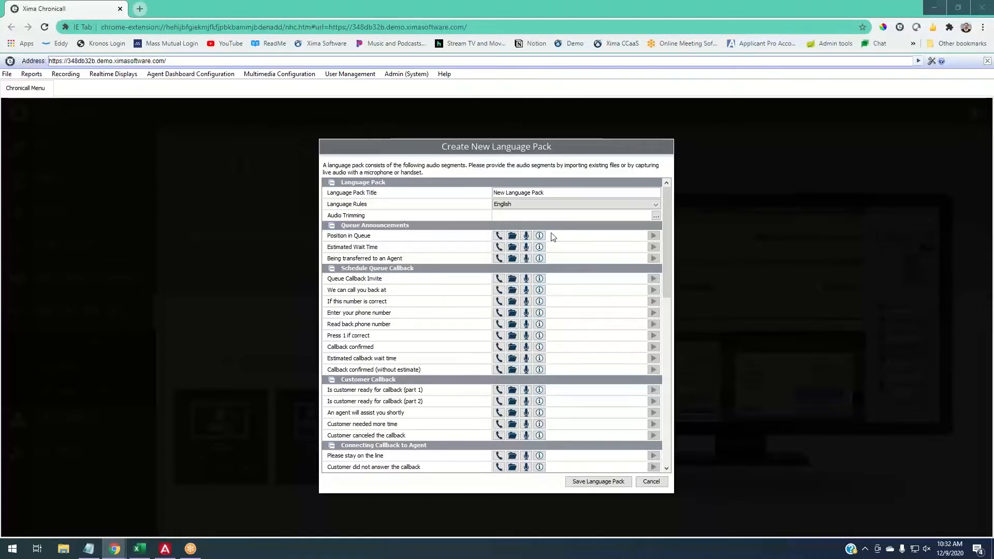
- Examine the audio file types accepted when importing the Position in Queue announcement, without choosing a file
scroll(440, 262, "down", 5)
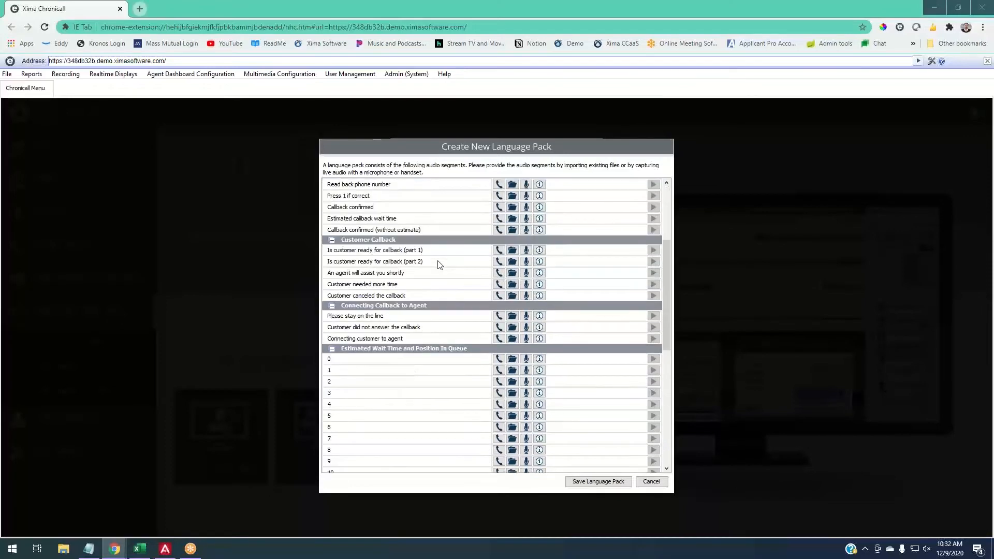
scroll(438, 264, "down", 10)
scroll(433, 276, "up", 15)
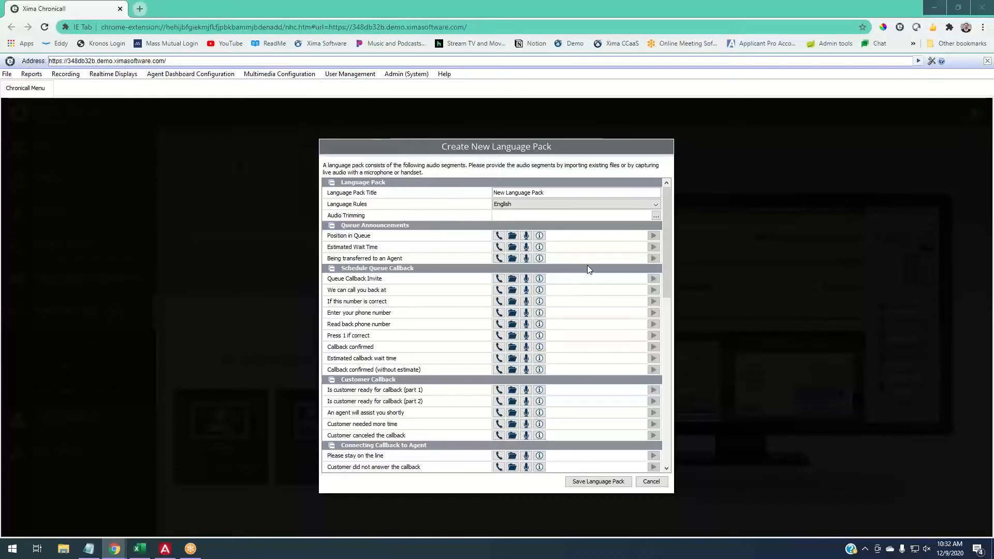
left_click(513, 236)
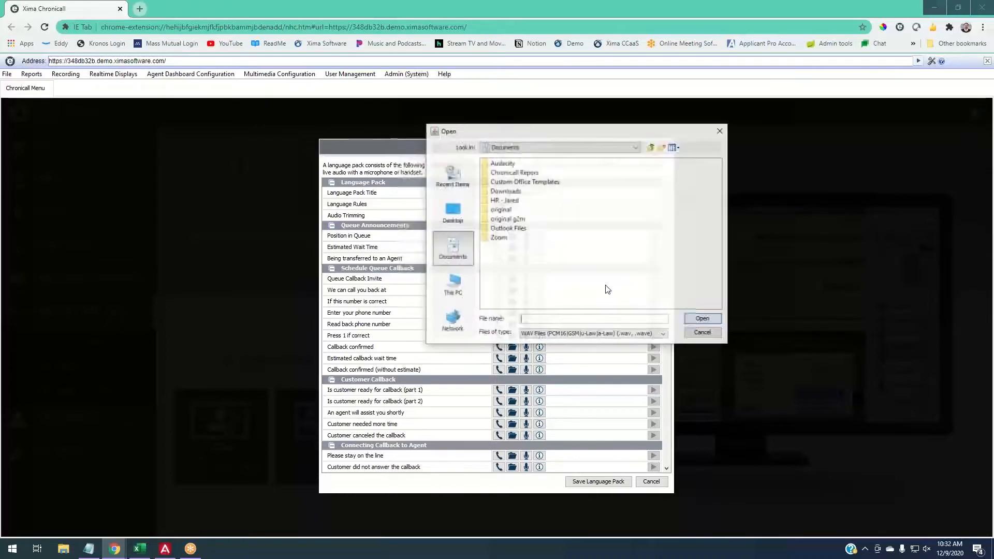
left_click(631, 335)
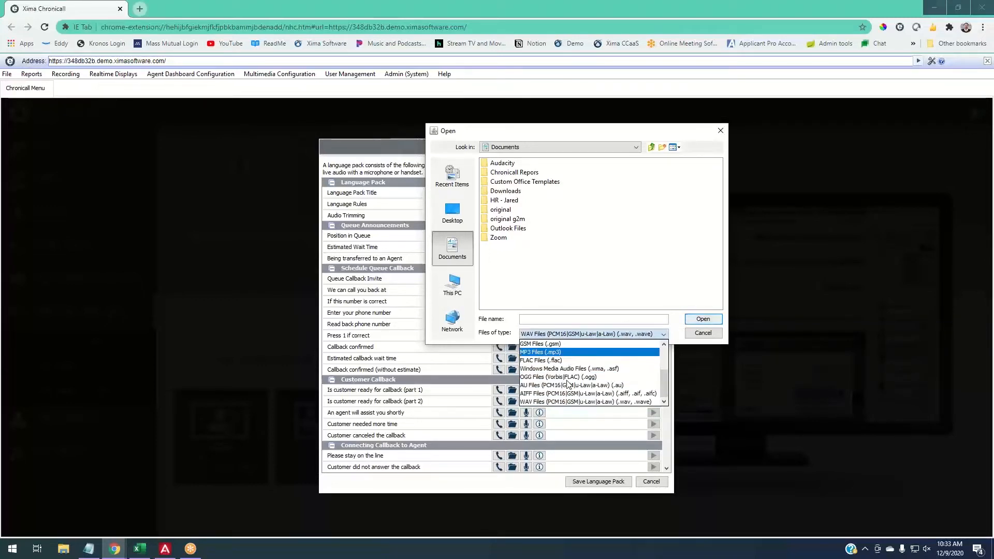
scroll(568, 383, "up", 2)
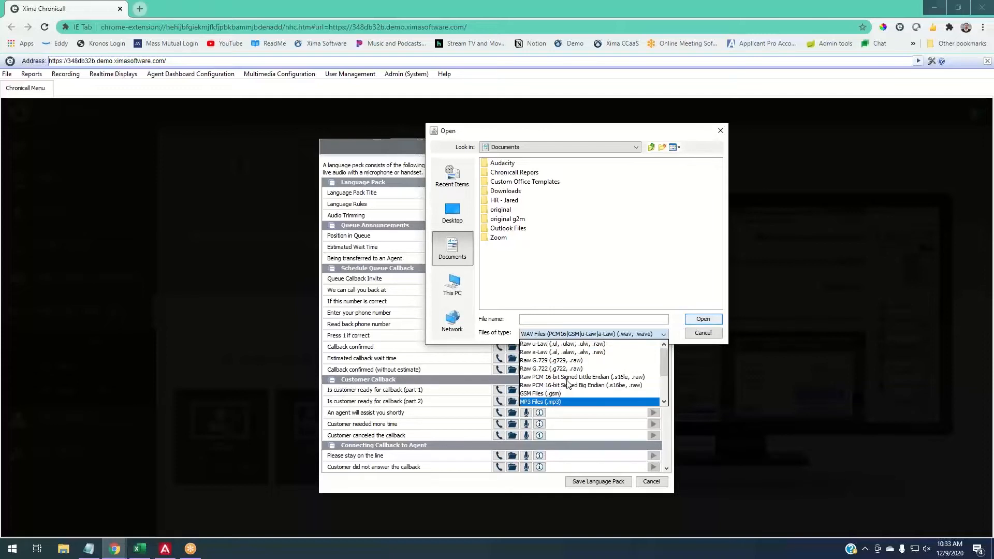
left_click(601, 331)
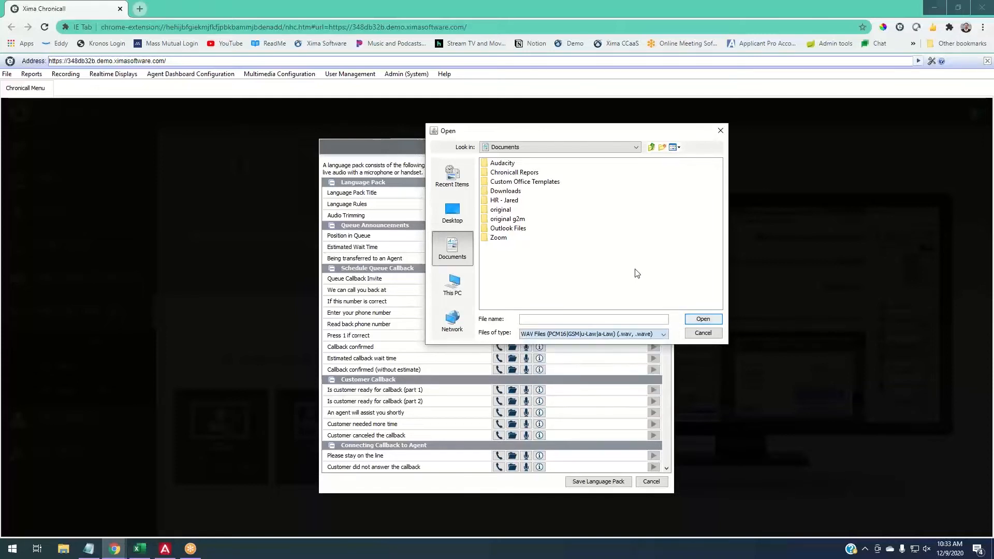
left_click(703, 333)
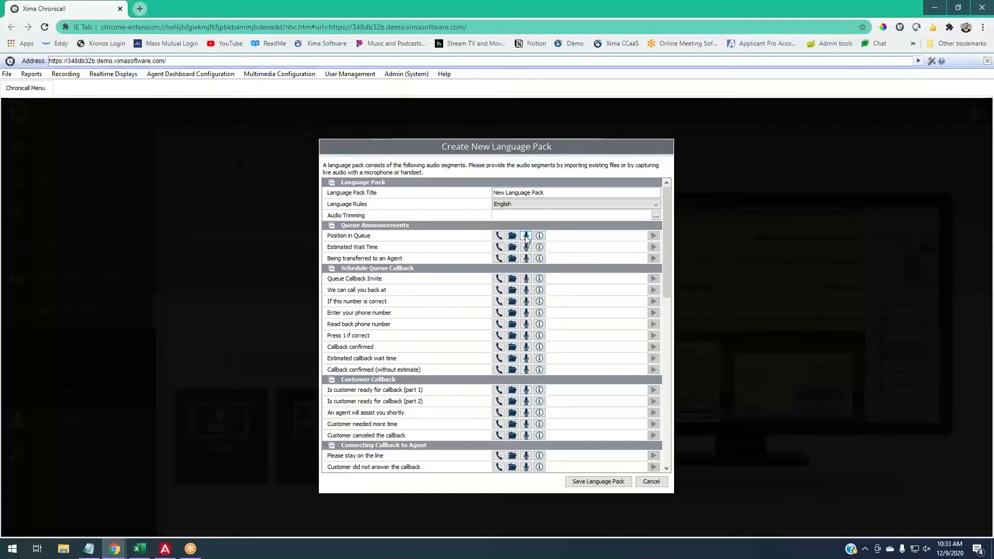
- Examine the microphone capture option and its script for the Position in Queue and Being transferred to an Agent announcements without recording
left_click(527, 237)
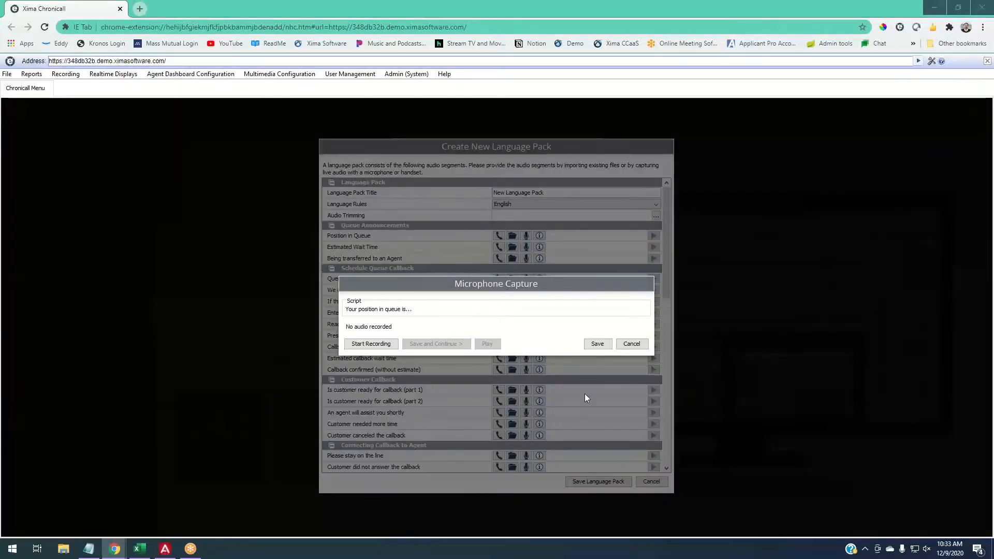
left_click_drag(346, 310, 414, 315)
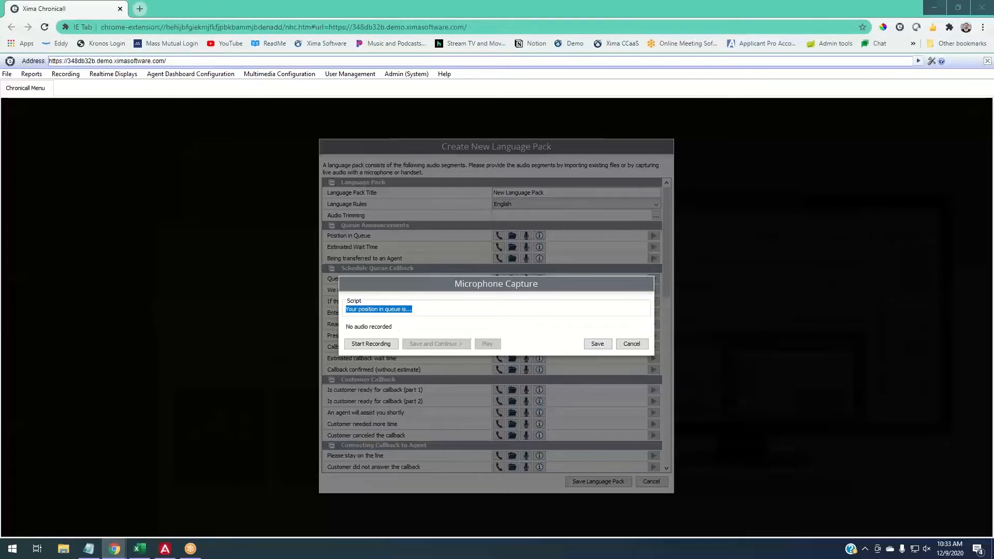
left_click(632, 344)
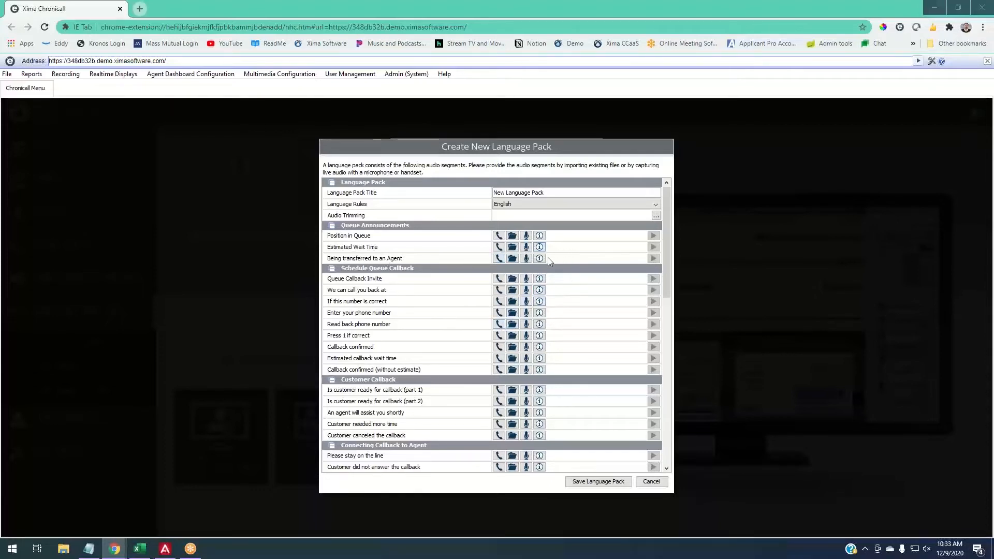
left_click(529, 259)
left_click(641, 344)
- View the full text to be recorded for the Being transferred to an Agent announcement
left_click(540, 258)
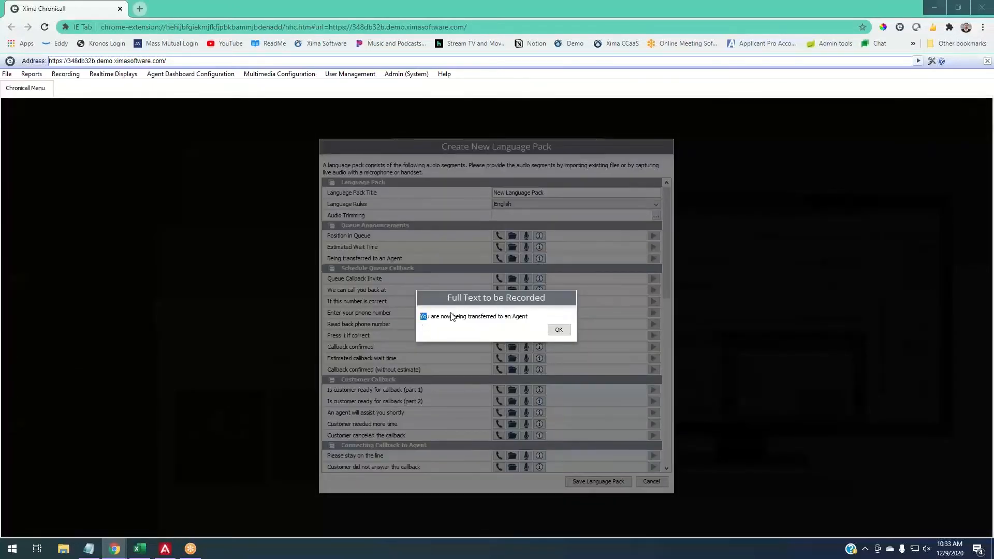
left_click_drag(529, 314, 534, 317)
left_click(559, 330)
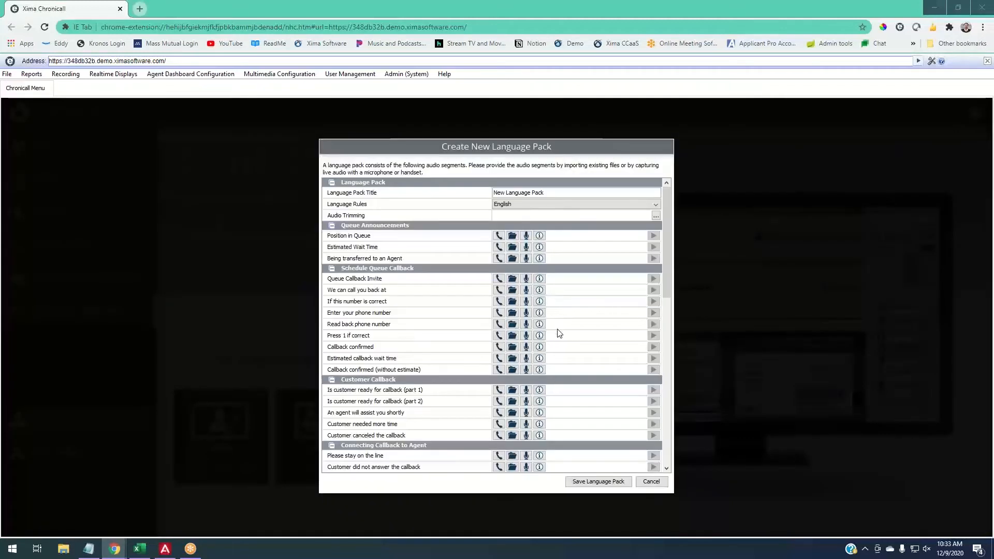
- Look through the remaining audio segments, discard the new language pack and return to the Orders skill definition
scroll(543, 306, "down", 3)
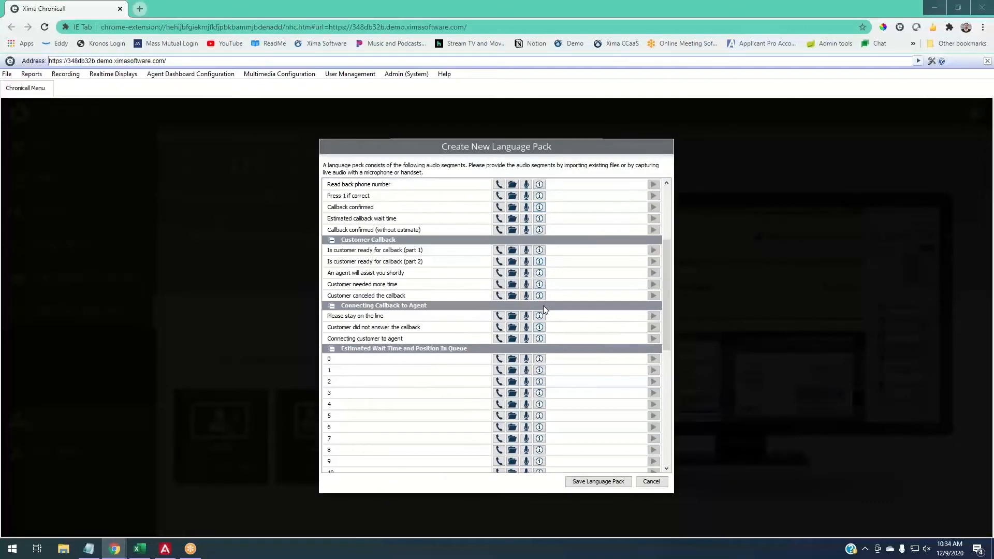
scroll(544, 309, "up", 3)
scroll(543, 311, "down", 15)
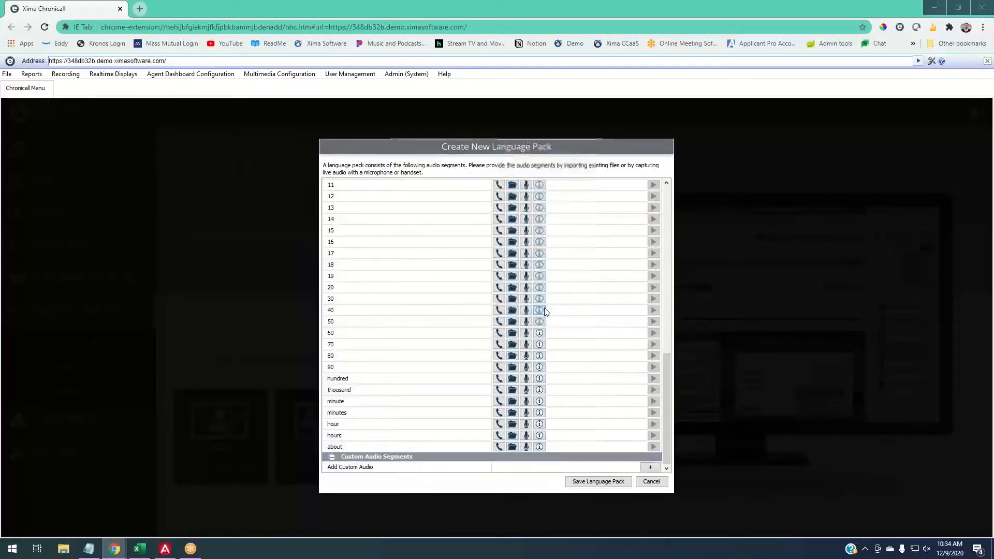
scroll(544, 311, "up", 15)
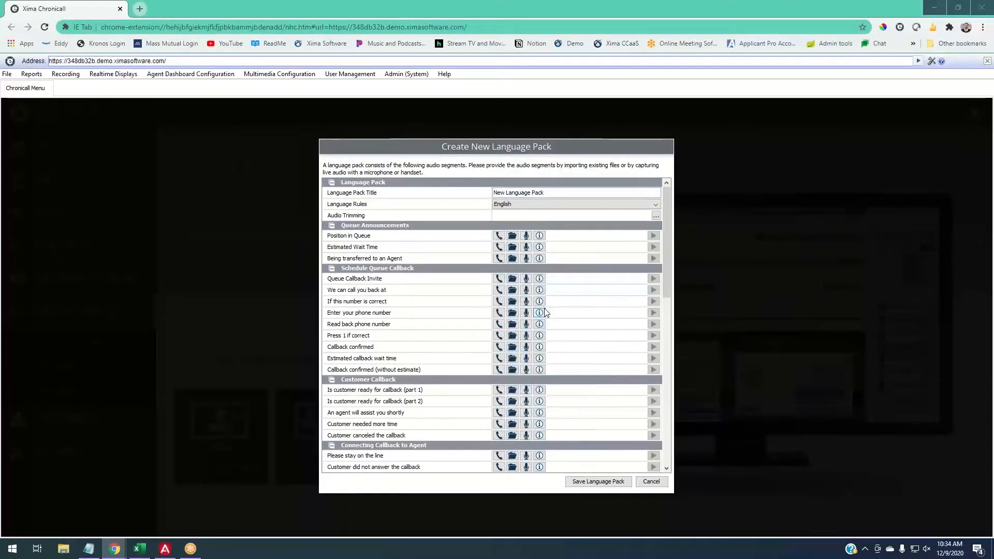
left_click(654, 482)
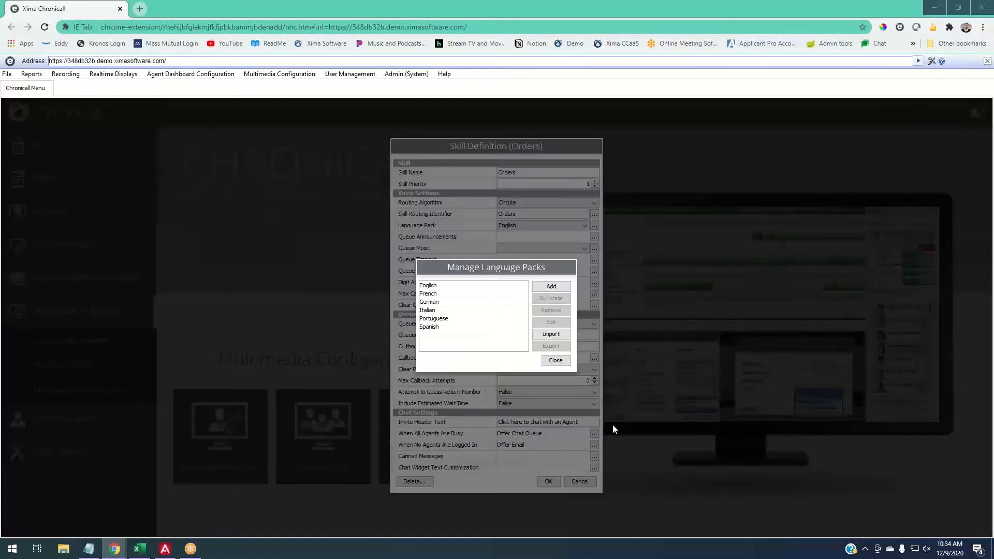
left_click(567, 364)
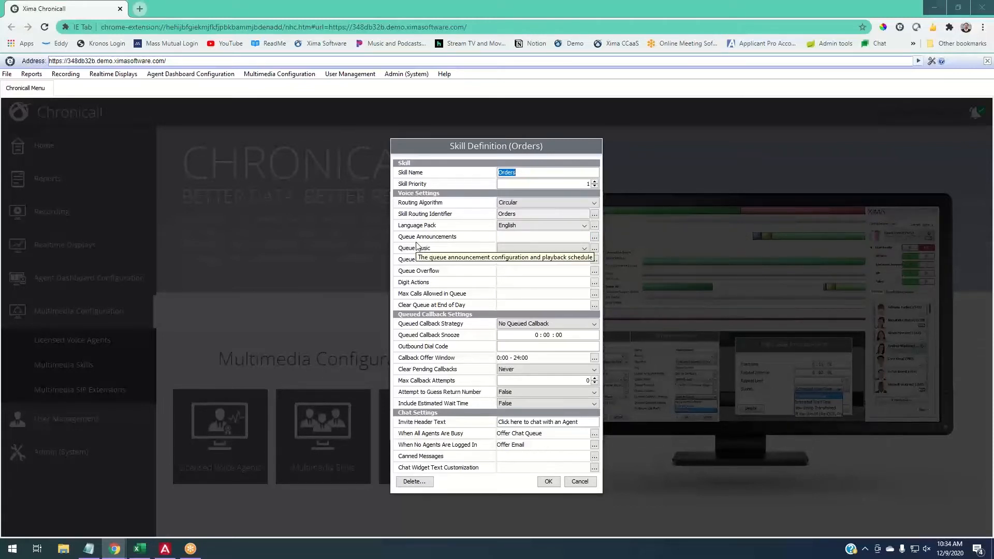
left_click(595, 226)
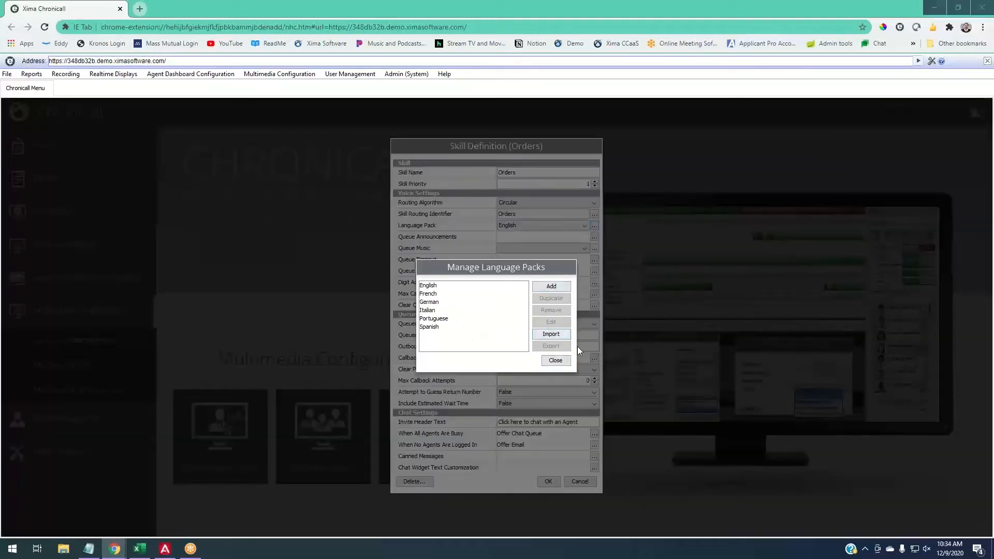
left_click(562, 362)
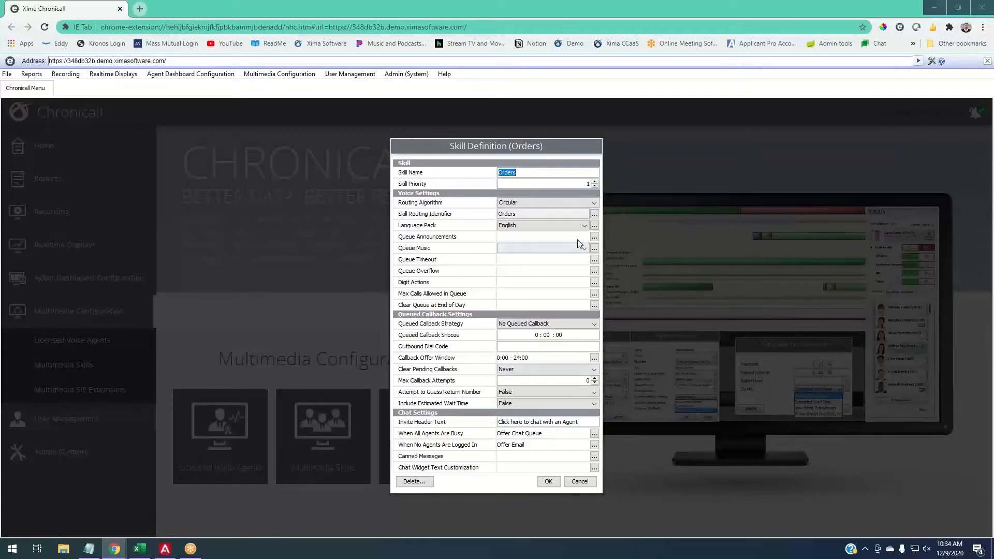
- Add a queue announcement to the Orders skill with a start time of 0:00:10, keeping Estimated Wait Time as the announcement
left_click(595, 238)
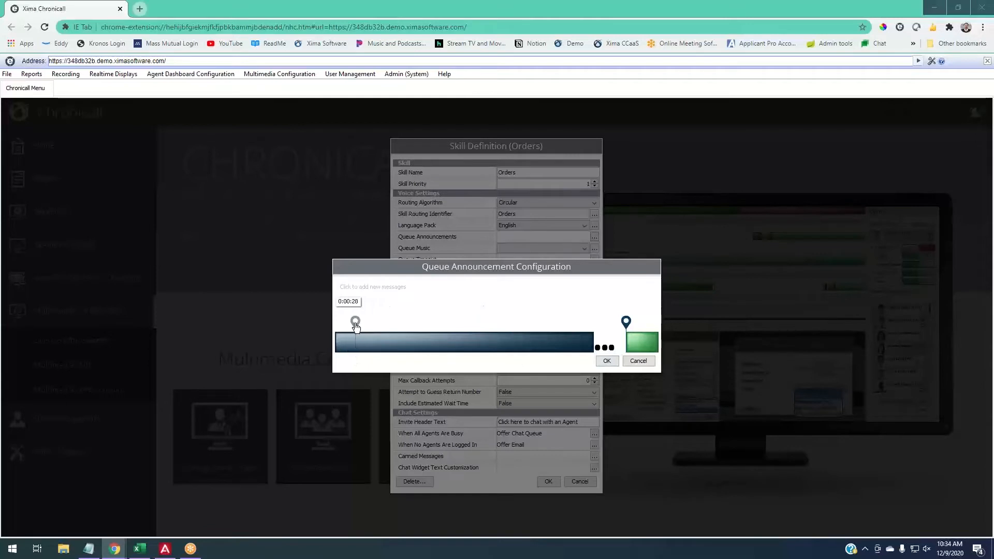
left_click(351, 321)
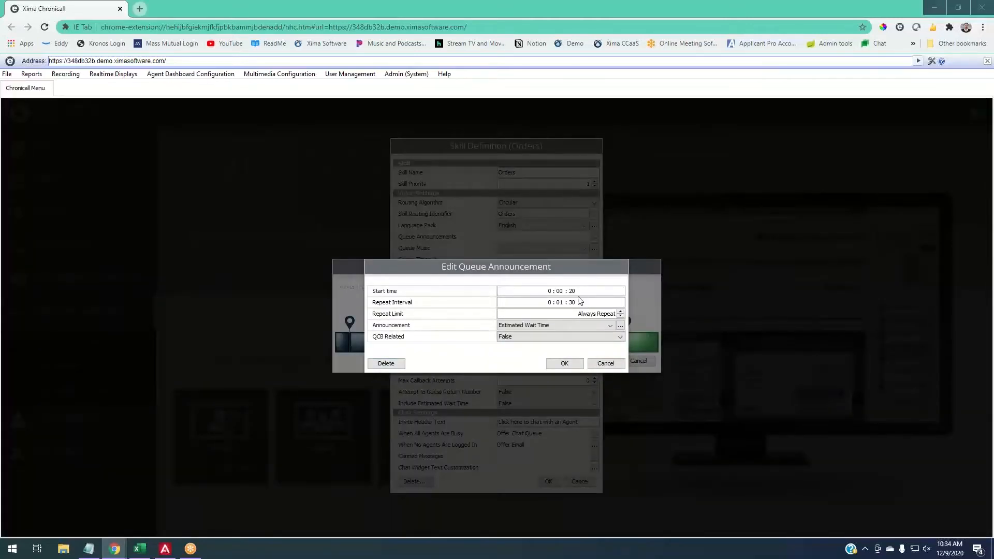
left_click(574, 291)
type("10")
left_click(514, 326)
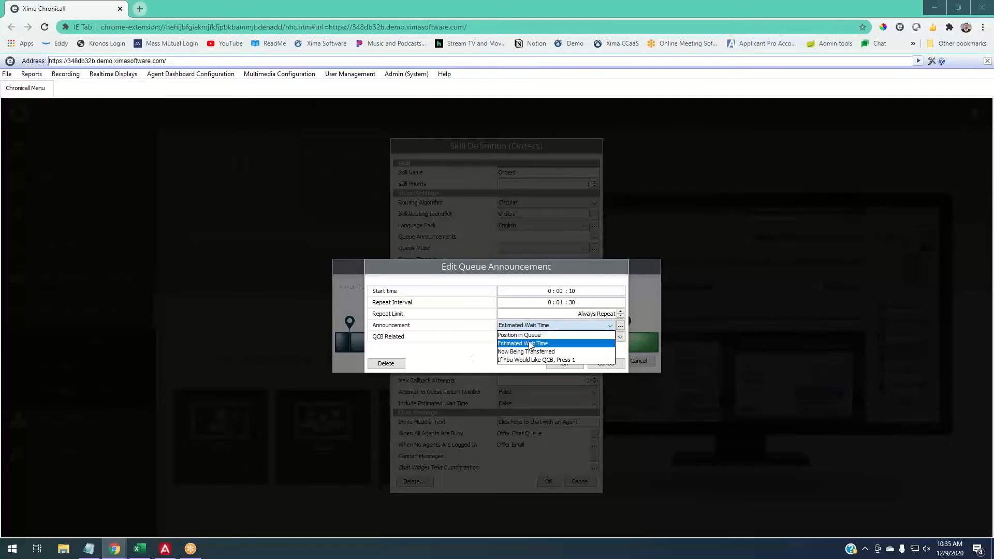
left_click(464, 341)
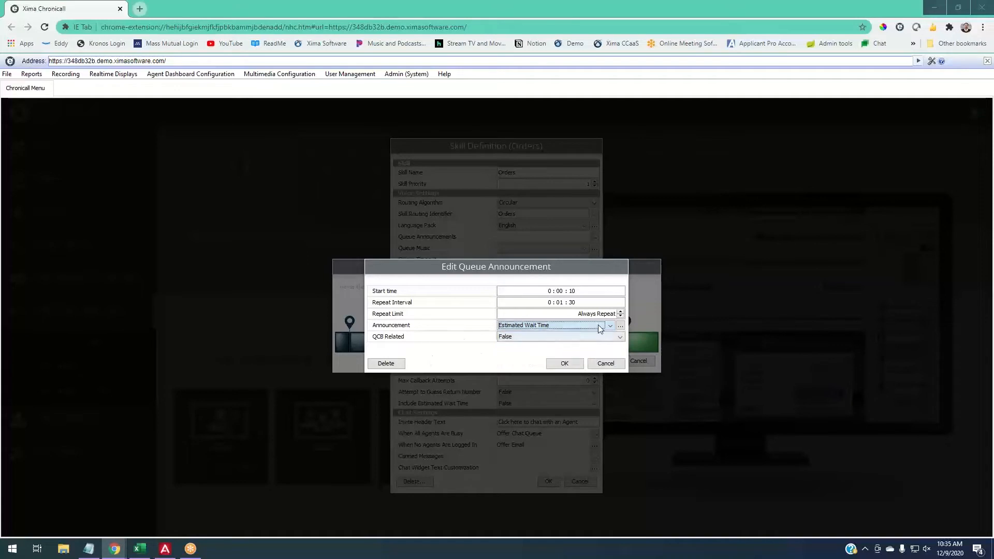
- Examine the available queue announcements and the options for creating a new one, without adding any
left_click(621, 325)
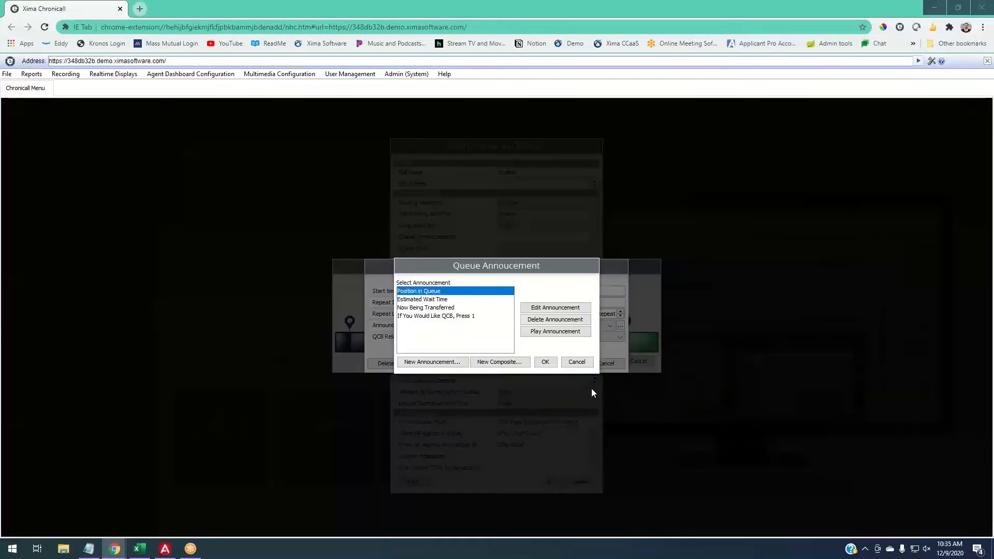
left_click(433, 362)
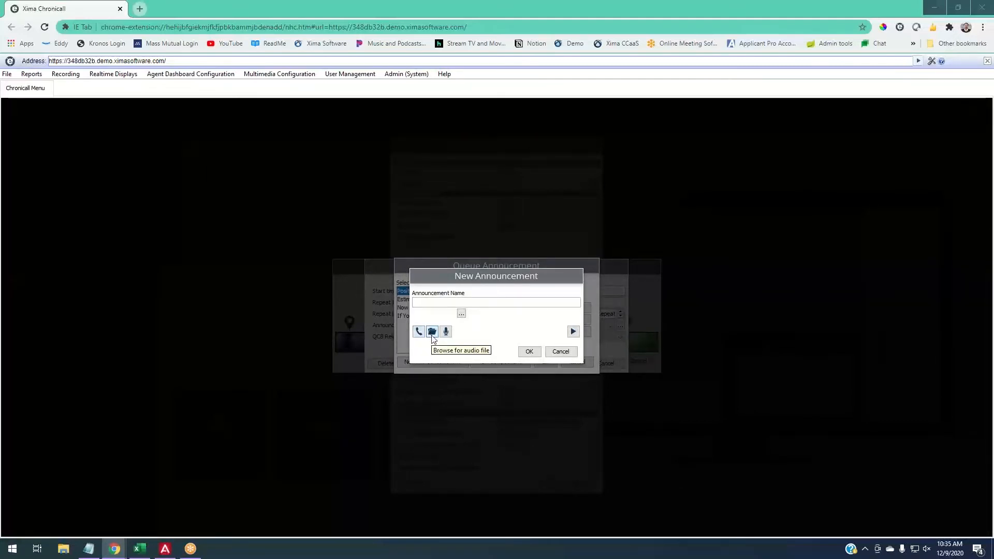
left_click(560, 352)
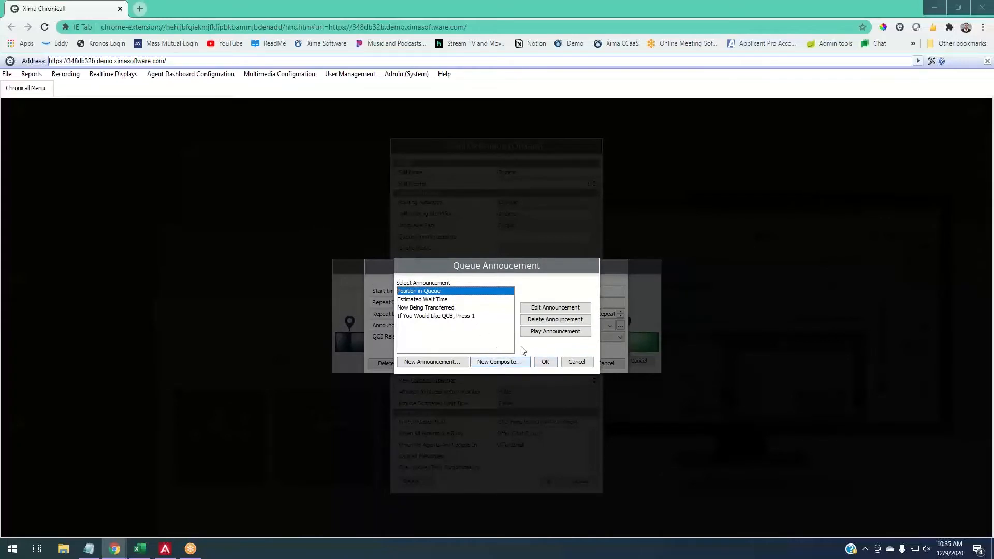
left_click(577, 362)
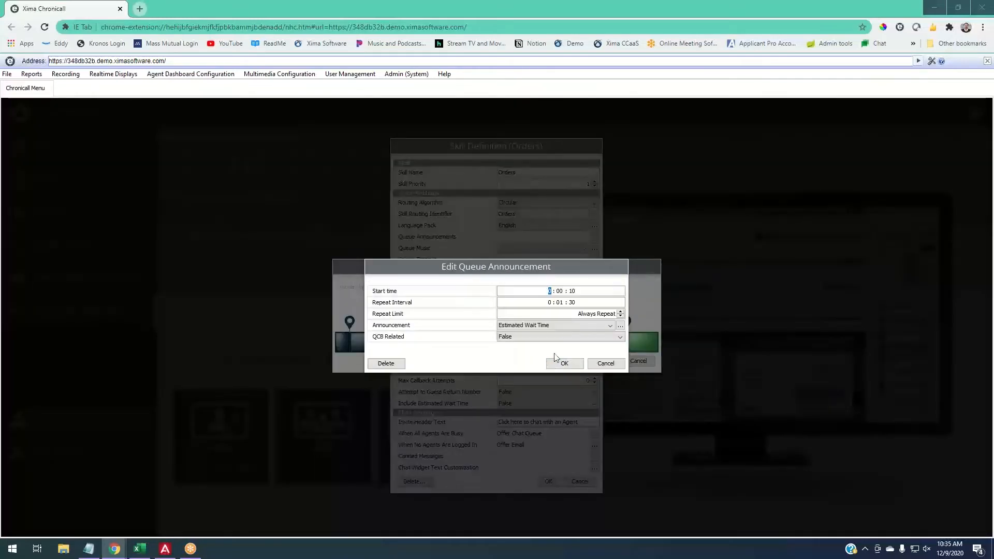
- Try adjusting the queue announcement's repeat limit and return it to Always Repeat
left_click(621, 317)
left_click(620, 312)
left_click(620, 317)
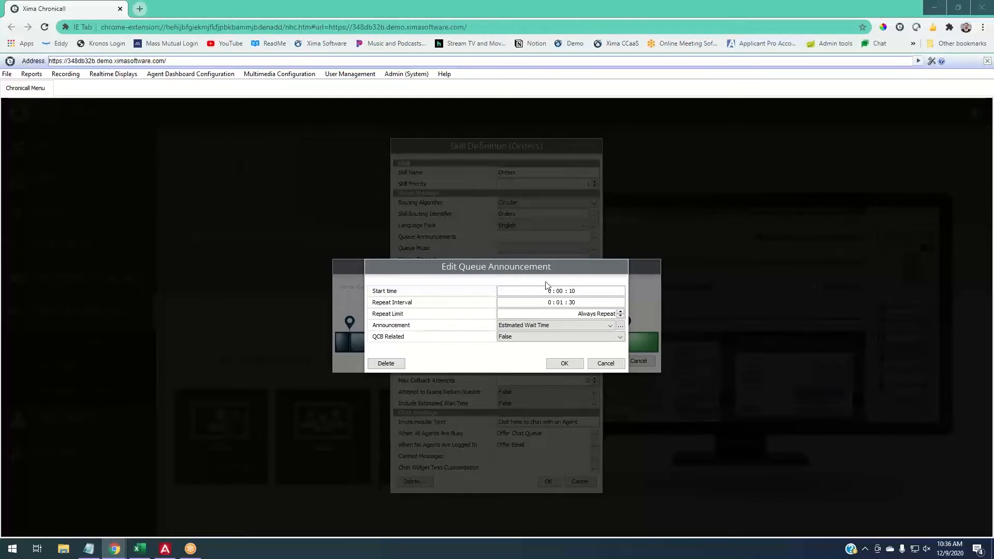
- Discard the open announcement edit and add an Estimated Wait Time announcement starting at 0:00:10 with a repeat interval of 0:01:00
left_click(602, 362)
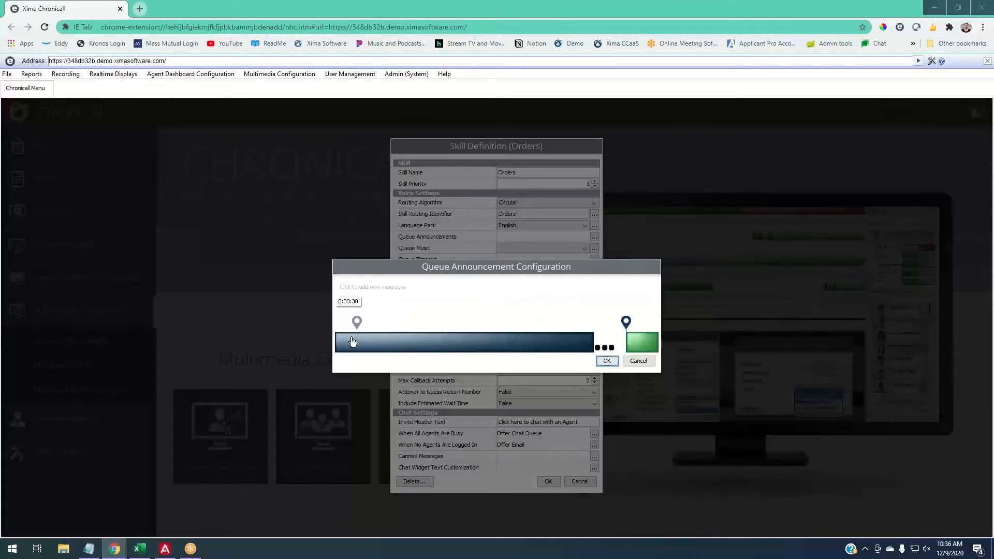
left_click_drag(353, 324, 344, 322)
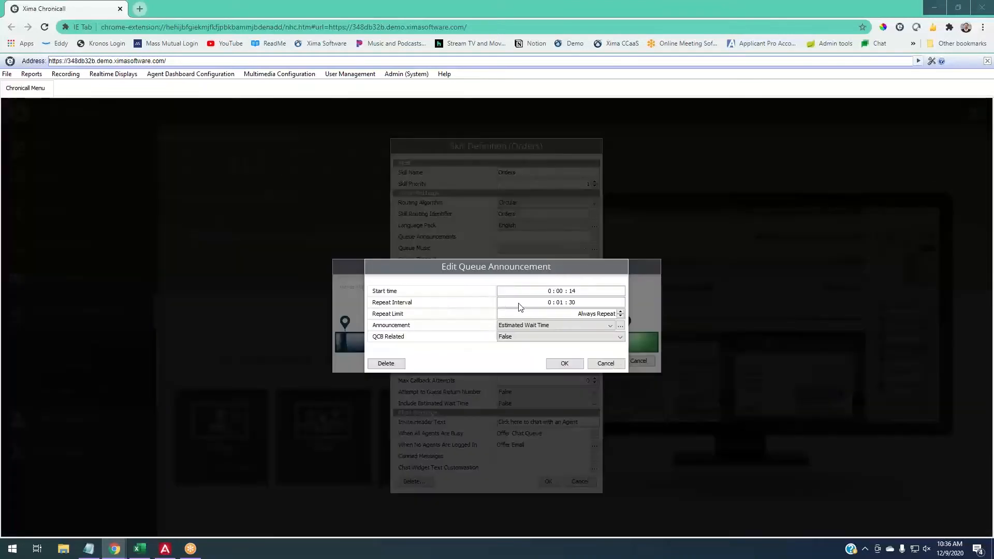
double_click(573, 290)
type("10")
key("Tab")
type("00")
left_click(565, 328)
left_click(566, 325)
left_click(565, 363)
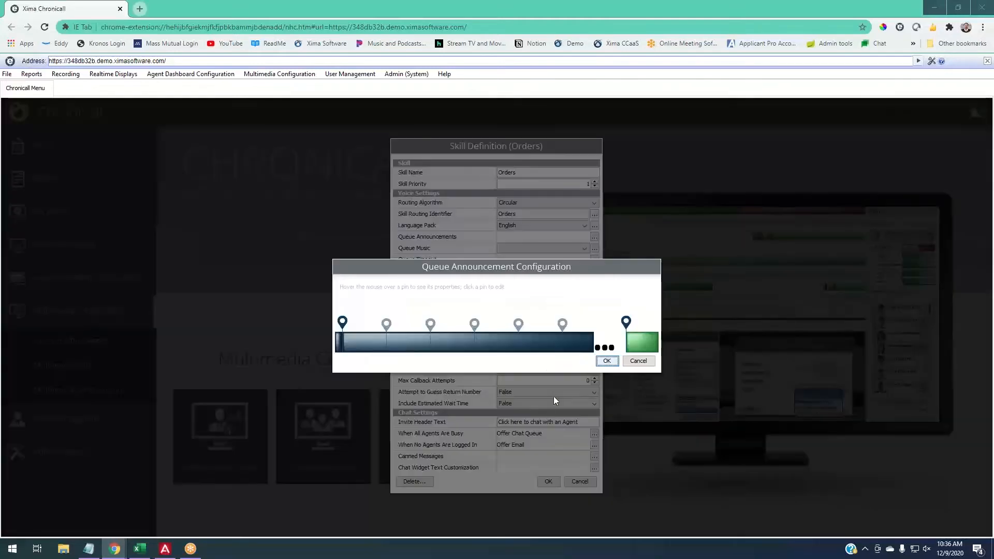
- Add a second queue announcement, Position in Queue, starting at 0:00:30 and repeating every 0:01:30
mouse_move(347, 320)
left_click(358, 324)
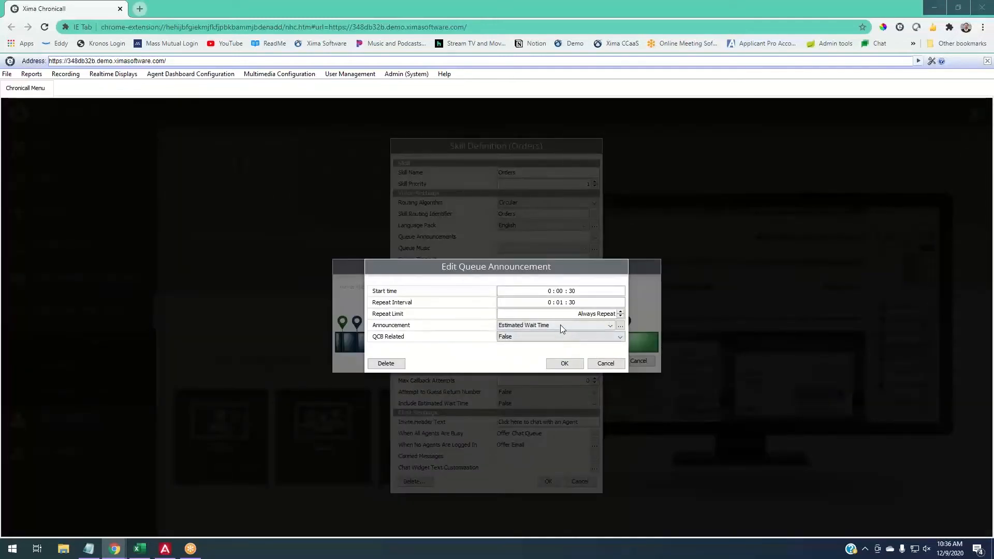
left_click(561, 325)
left_click(536, 338)
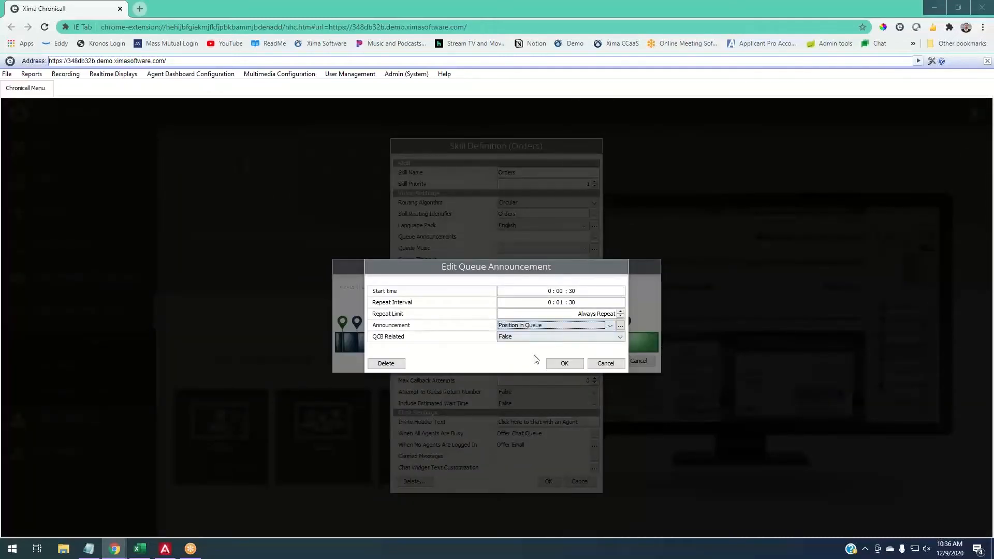
left_click(565, 363)
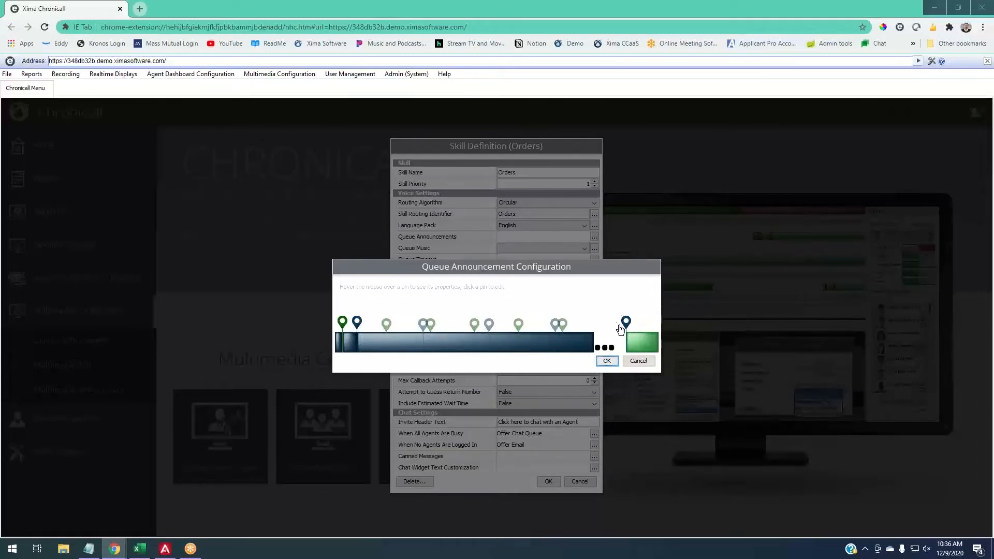
- Examine the end-of-queue announcement and the options for creating a new exit announcement, without adding any
mouse_move(626, 323)
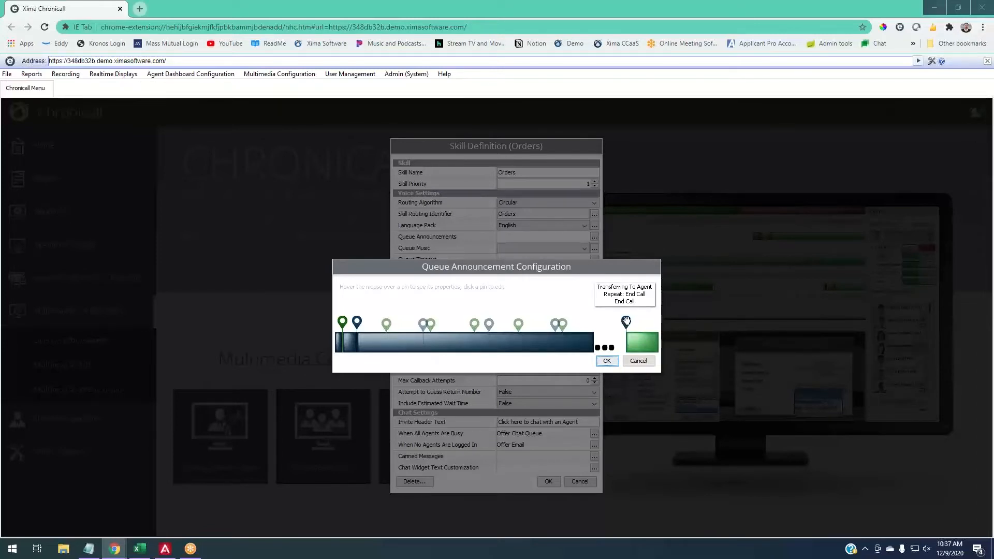
left_click(626, 322)
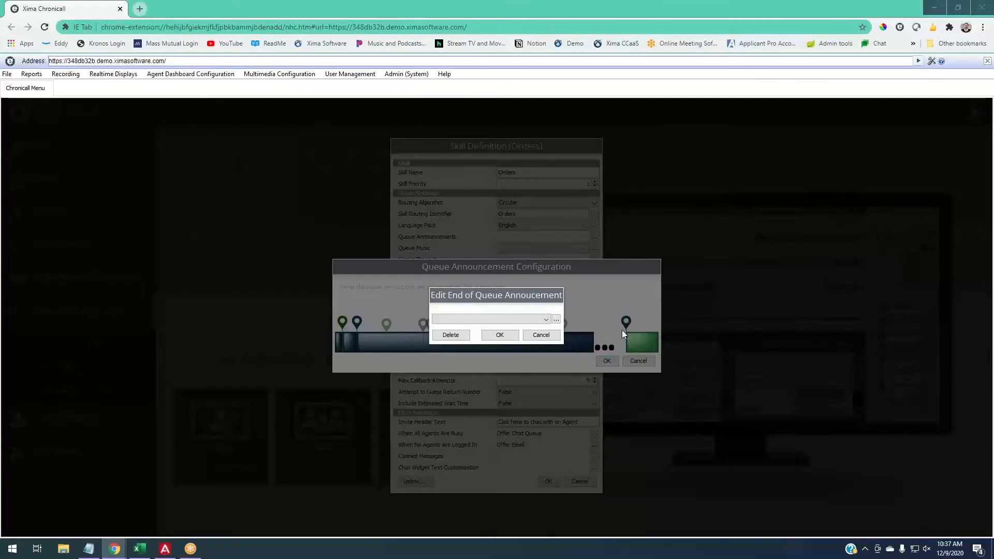
left_click(556, 320)
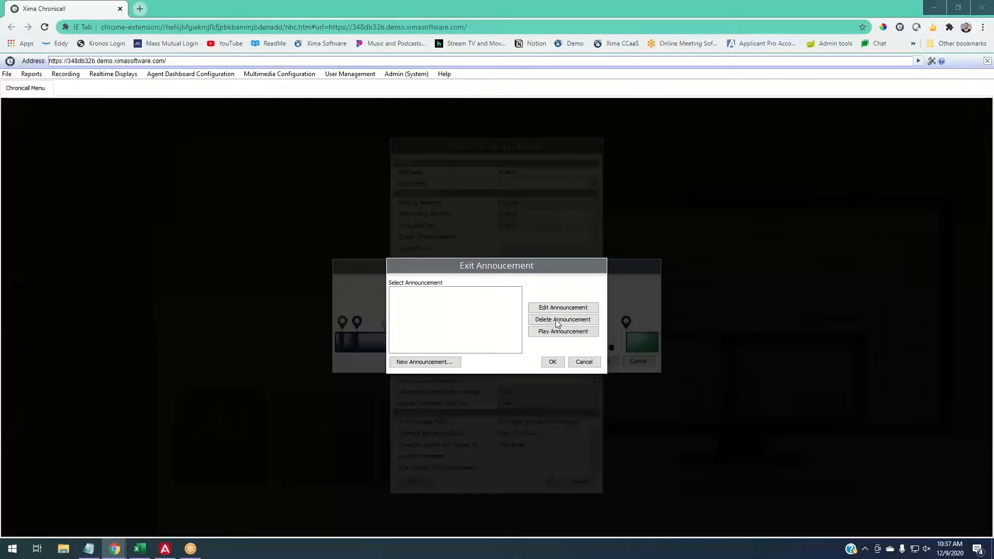
left_click(444, 365)
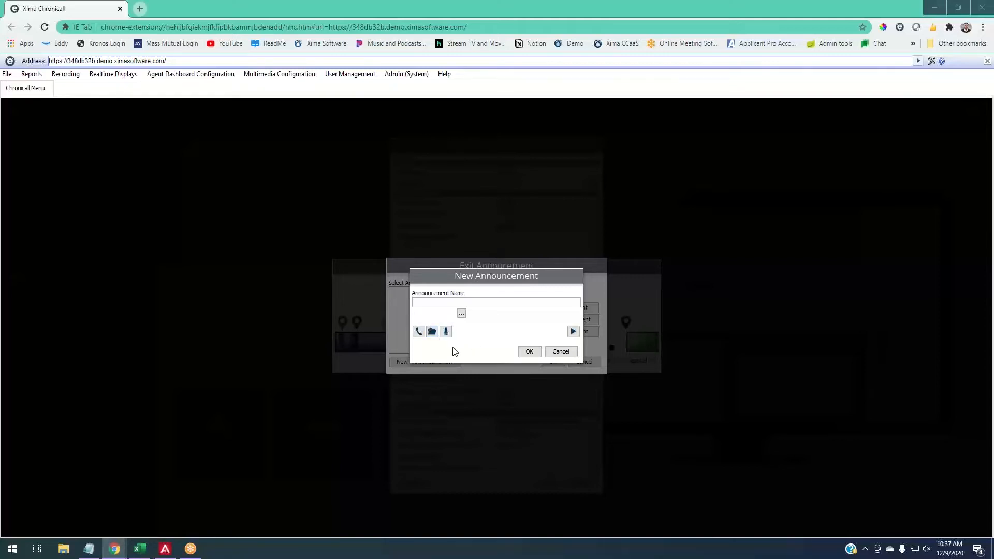
left_click(560, 352)
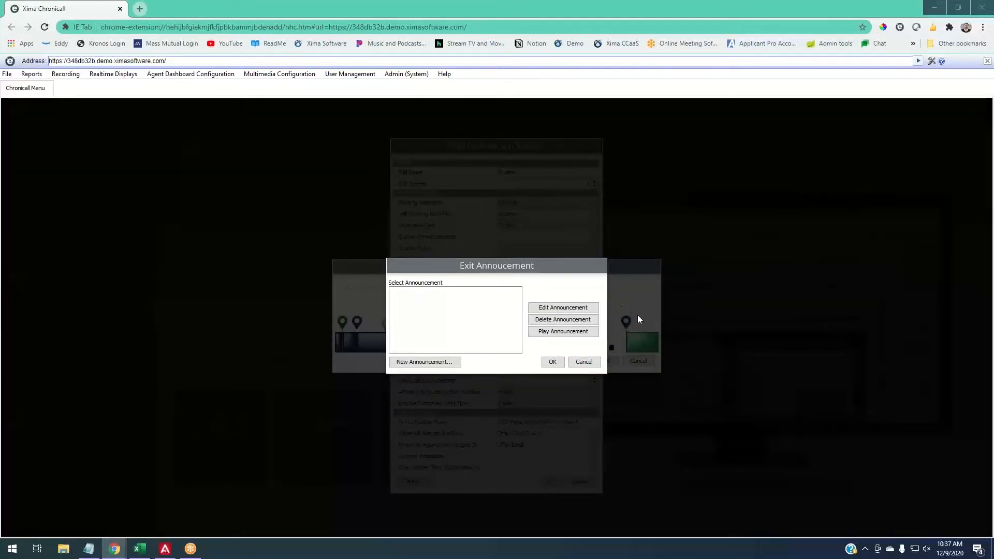
left_click(583, 362)
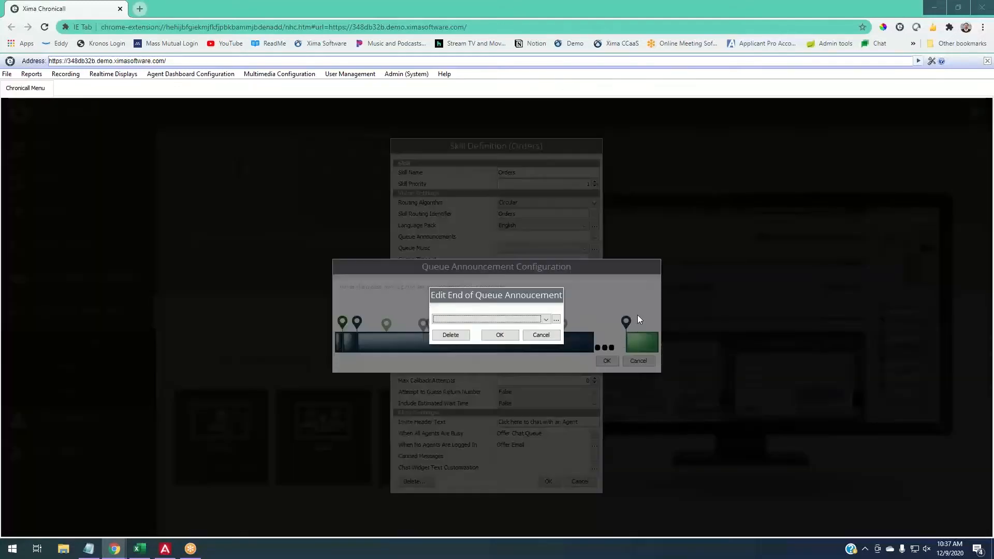
left_click(552, 336)
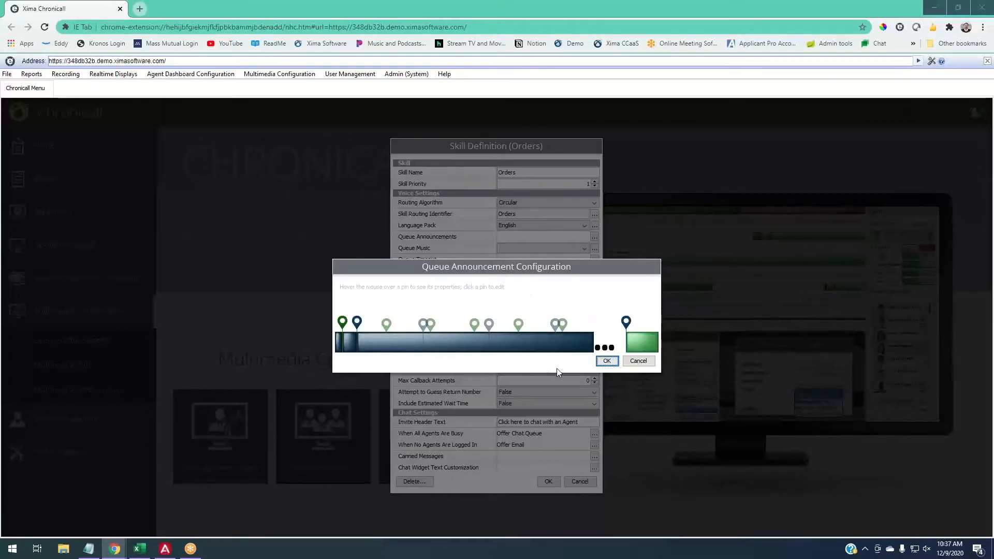
- Save the queue announcement configuration, reopen it for review and return to the Orders skill definition
left_click(607, 361)
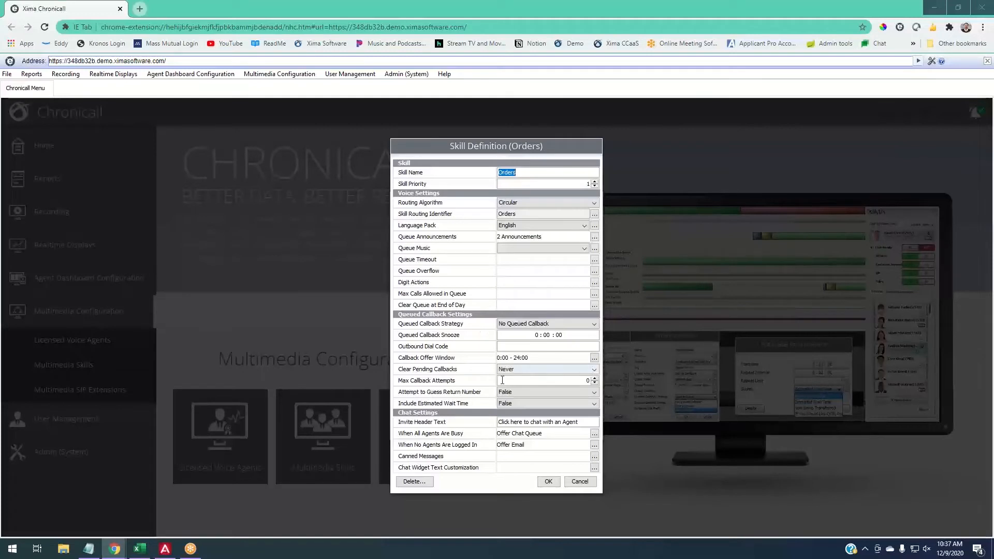
left_click(595, 237)
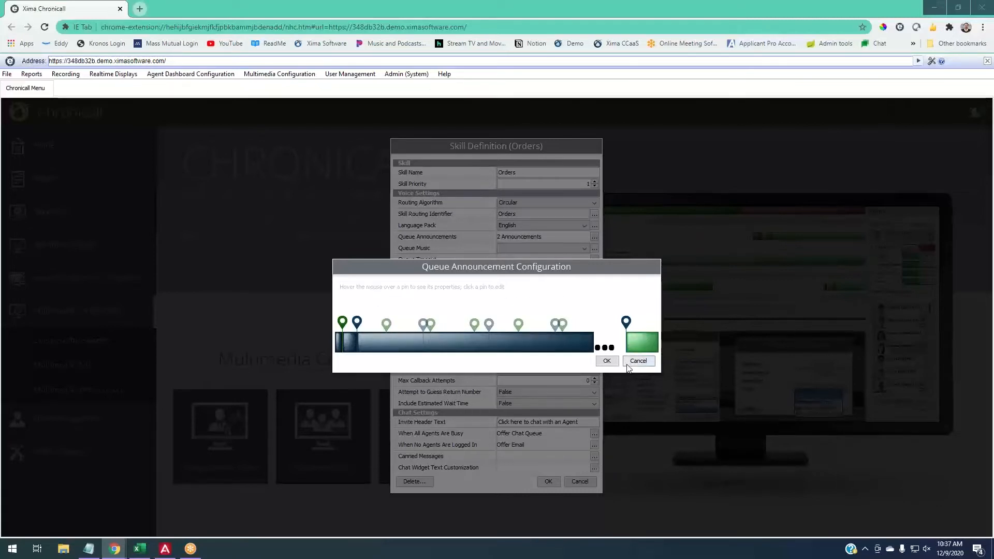
left_click(605, 361)
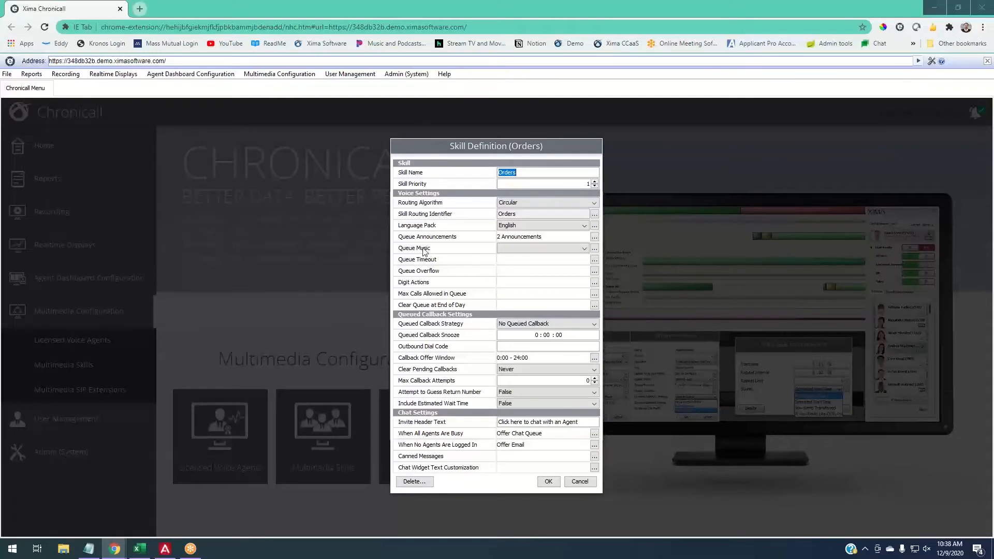
- Review the queue music choices and new music options, then set the Orders skill's queue music to Smooth Jazz
left_click(506, 251)
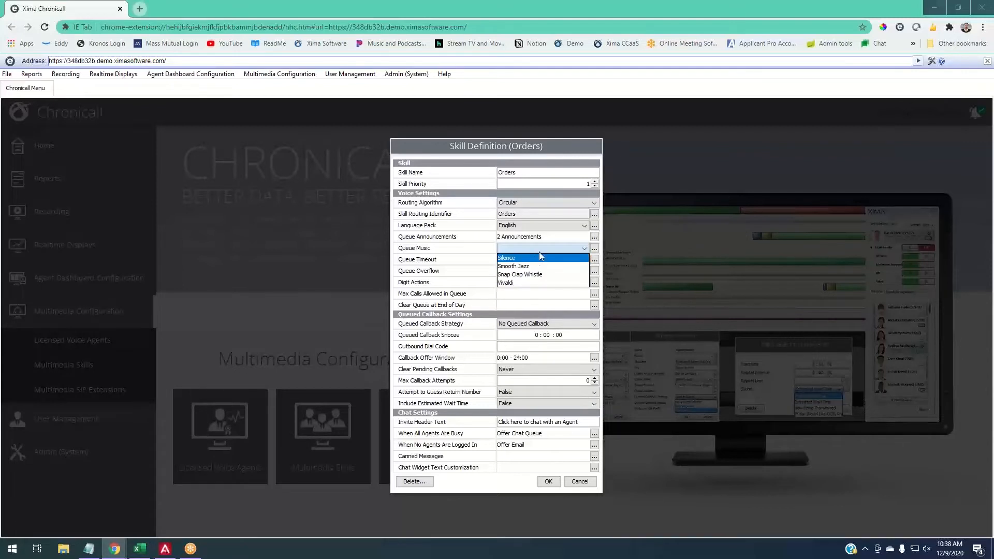
left_click(555, 251)
left_click(595, 248)
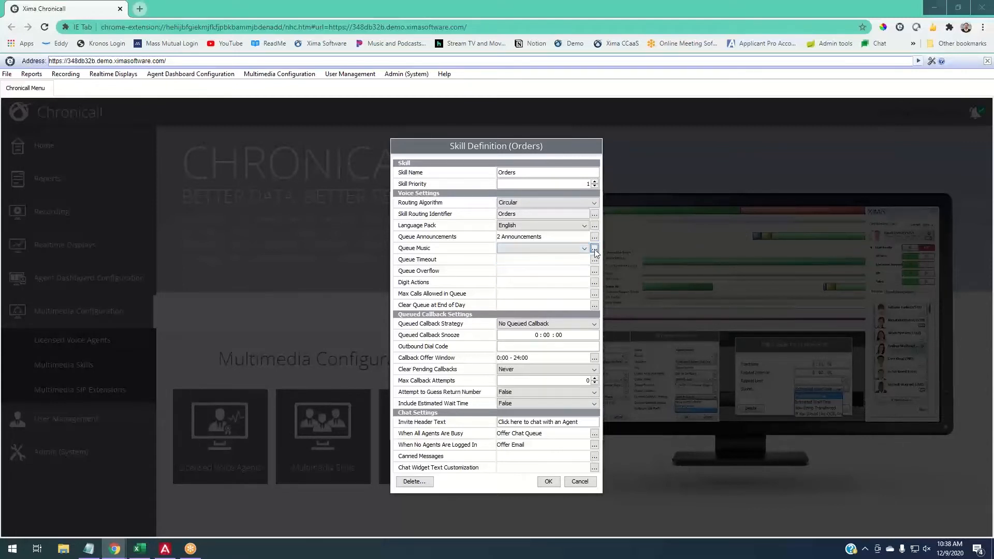
left_click(461, 362)
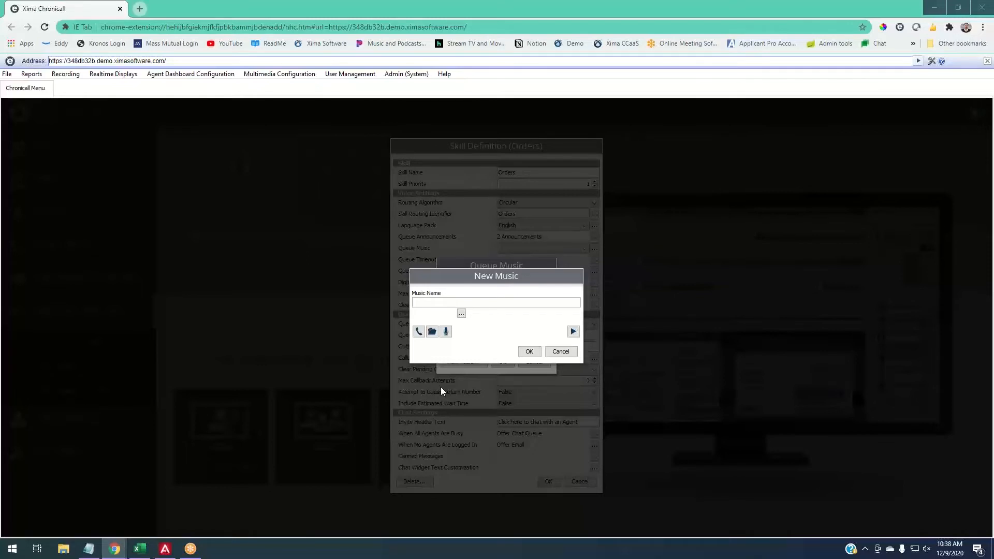
left_click(560, 352)
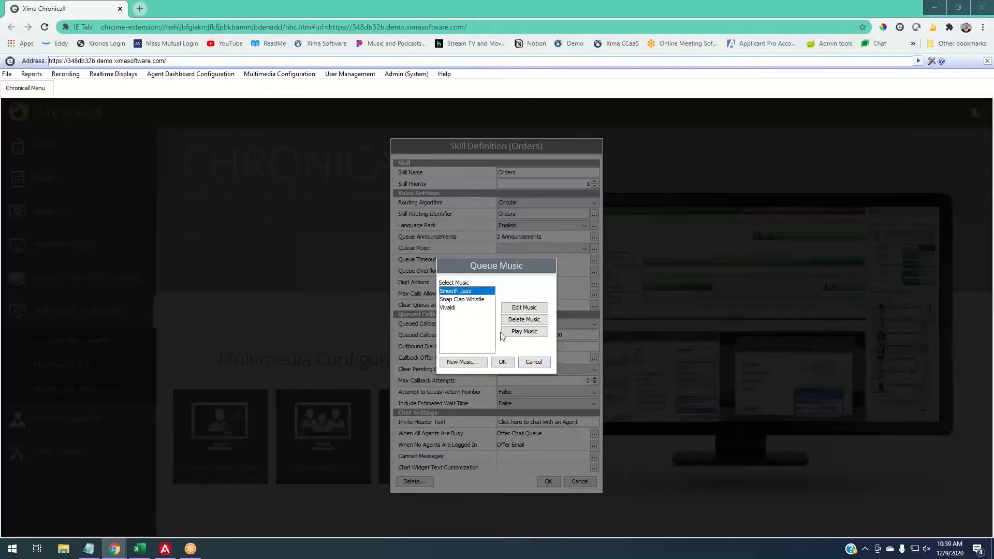
left_click(502, 362)
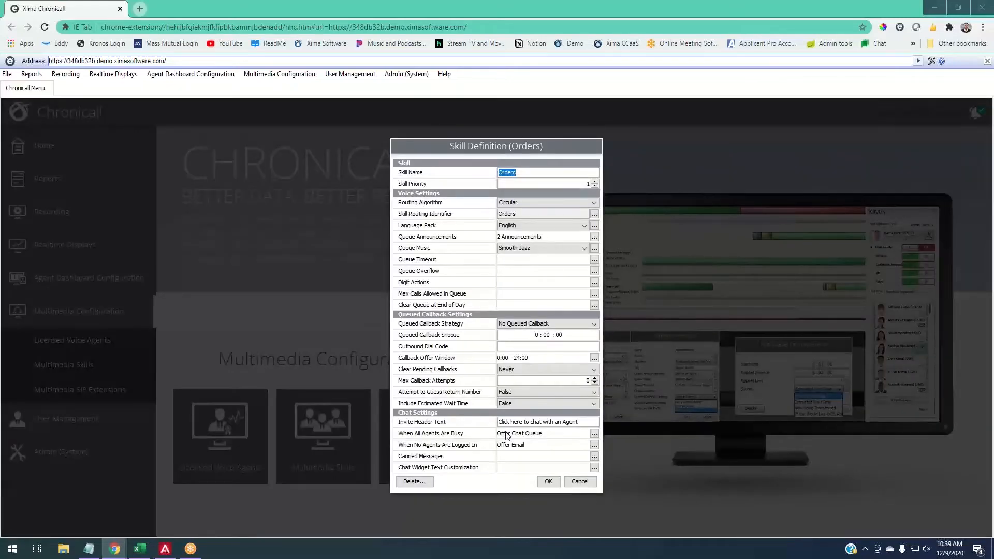
- Examine the audio file types accepted when uploading new queue music, without adding any, and return to the skill definition
mouse_move(487, 311)
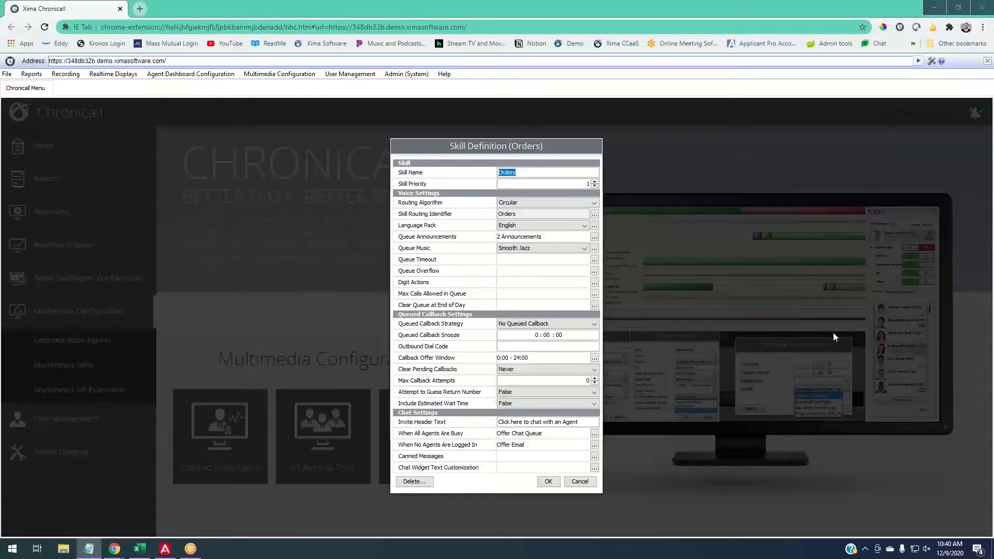
left_click(509, 230)
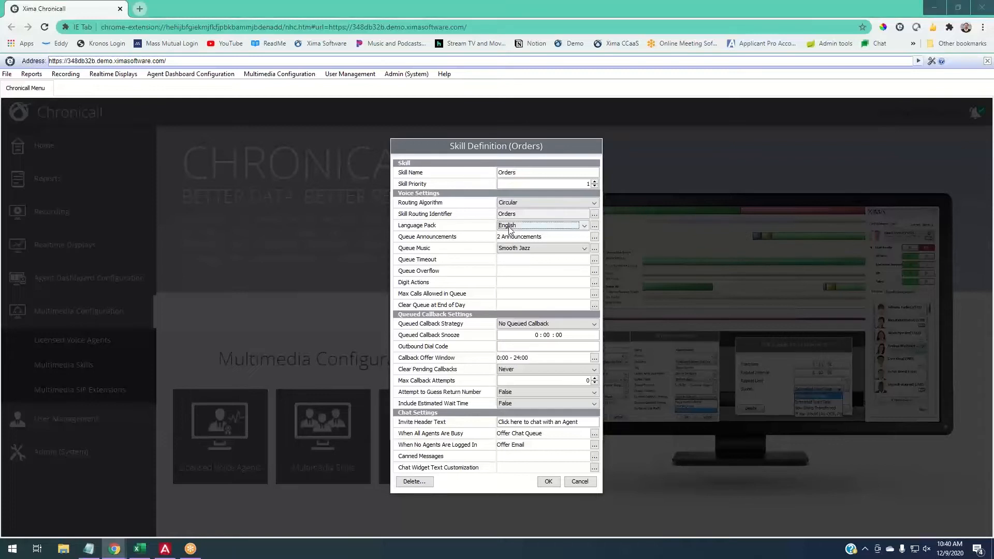
left_click(594, 248)
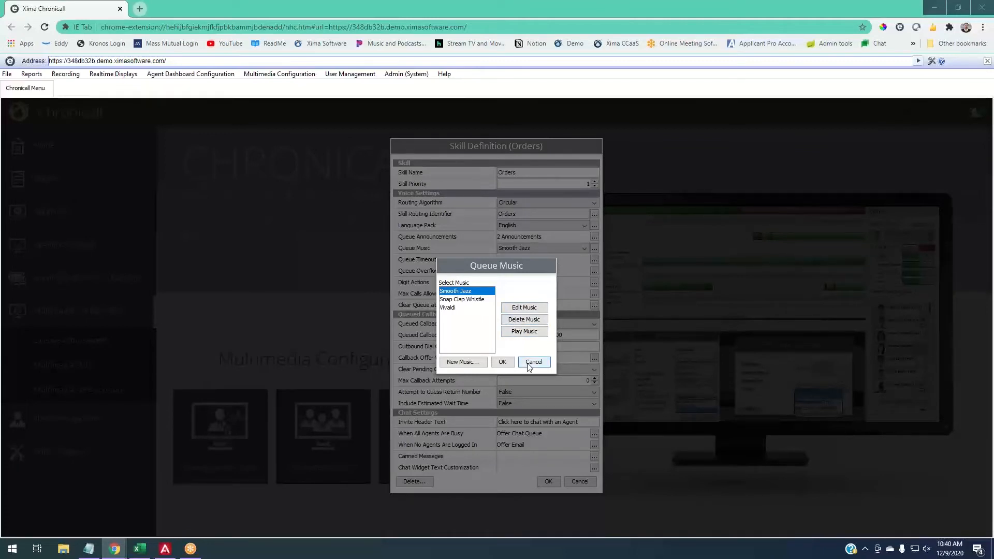
left_click(462, 362)
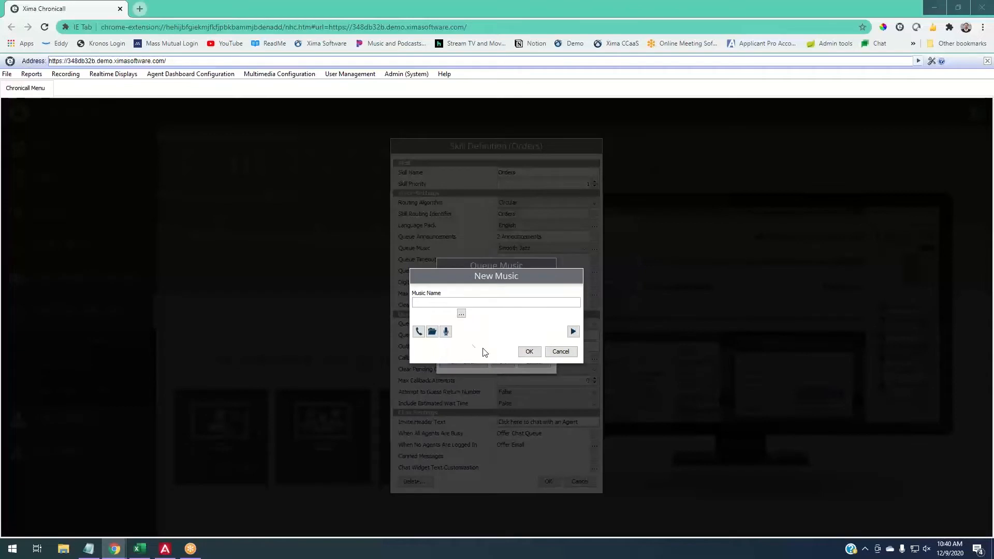
left_click(433, 335)
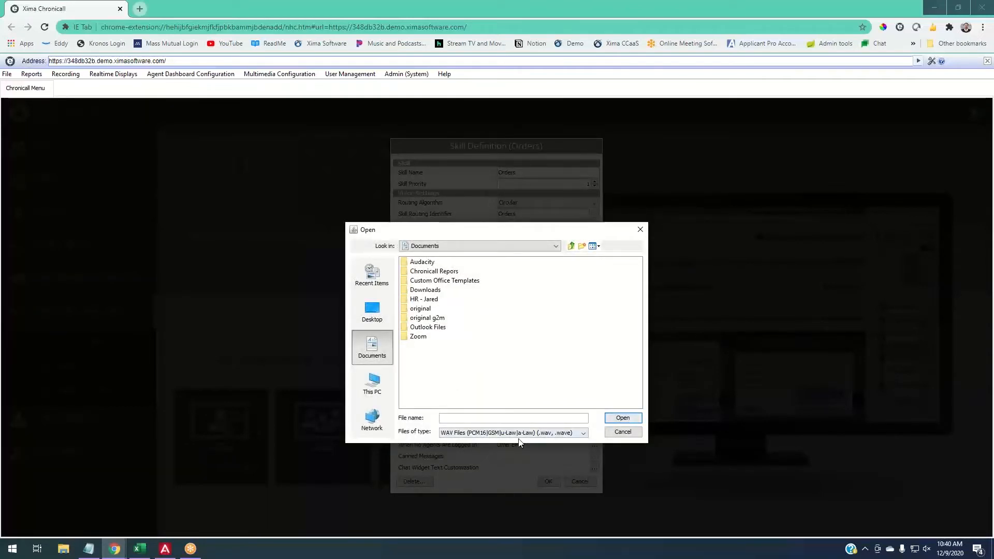
left_click(519, 436)
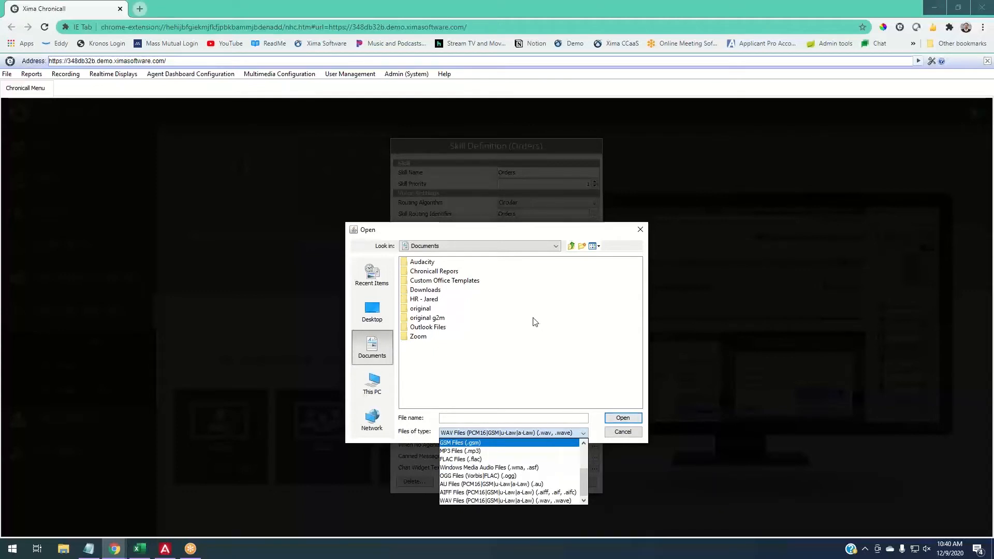
left_click(623, 432)
left_click(623, 432)
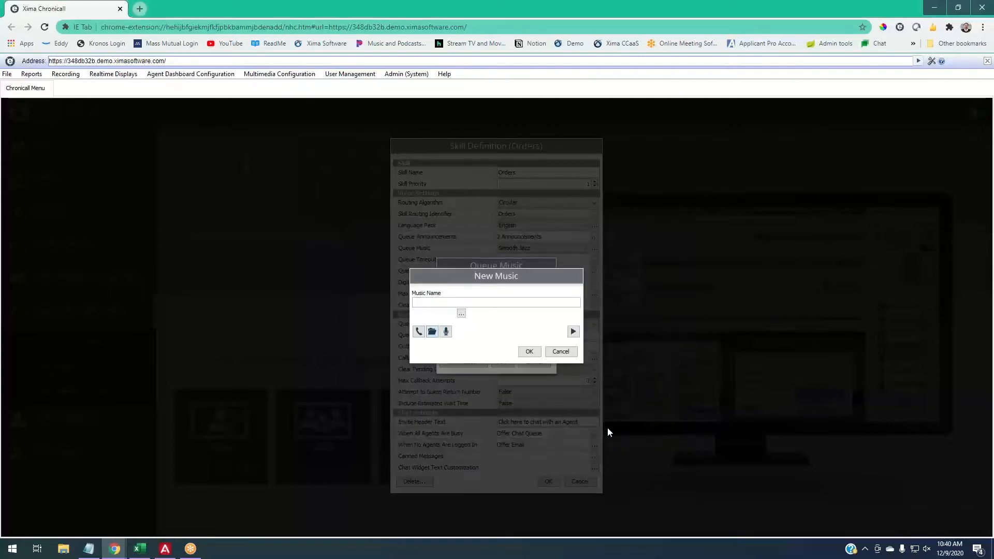
left_click(561, 352)
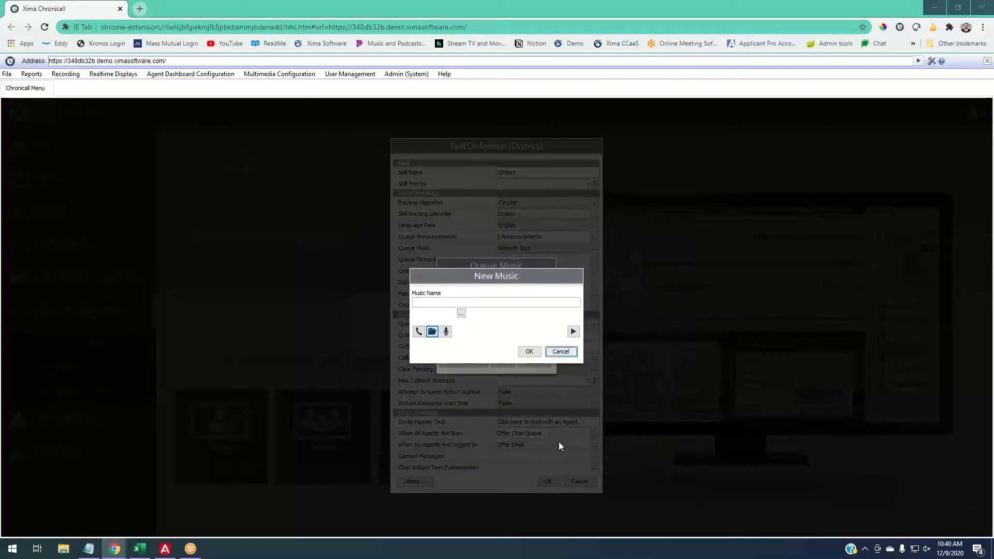
left_click(523, 360)
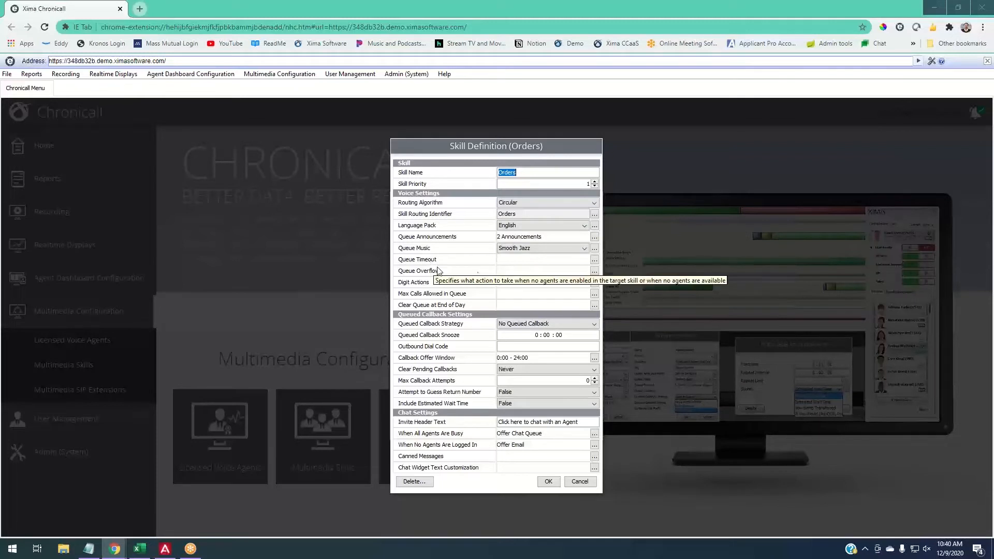
- Set the Orders skill's queue timeout duration to 0:10:00 with Sales Demo as the timeout destination
left_click(594, 261)
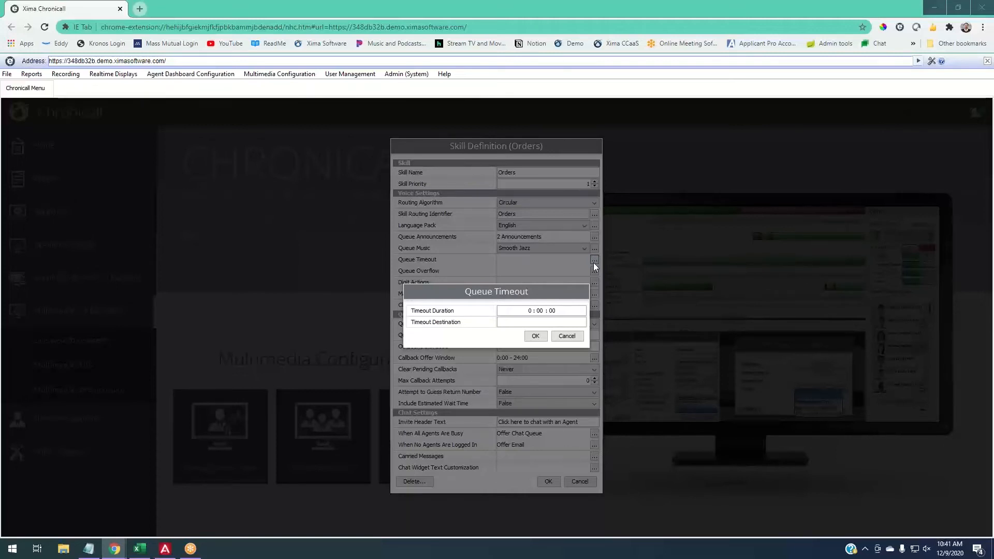
left_click(543, 310)
type("10")
left_click(505, 324)
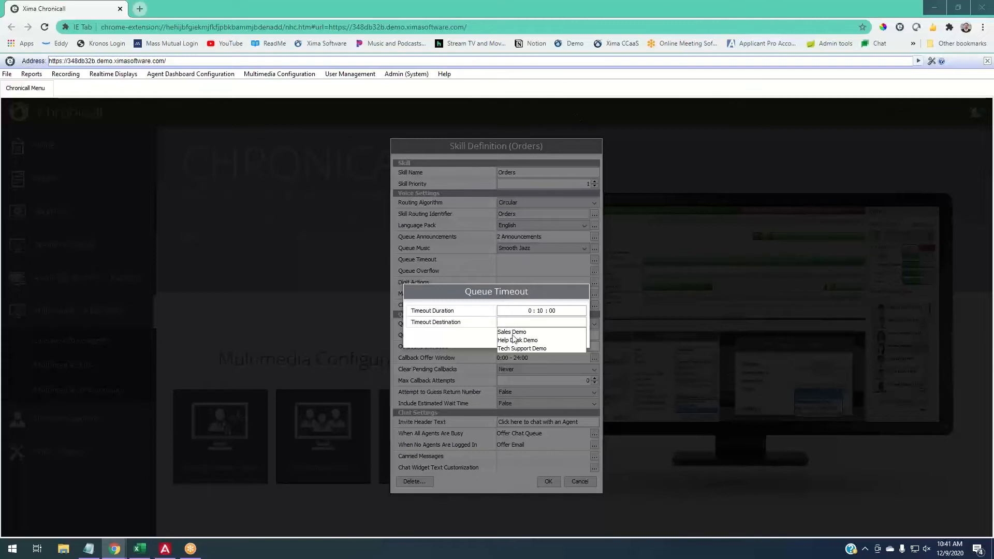
left_click(512, 332)
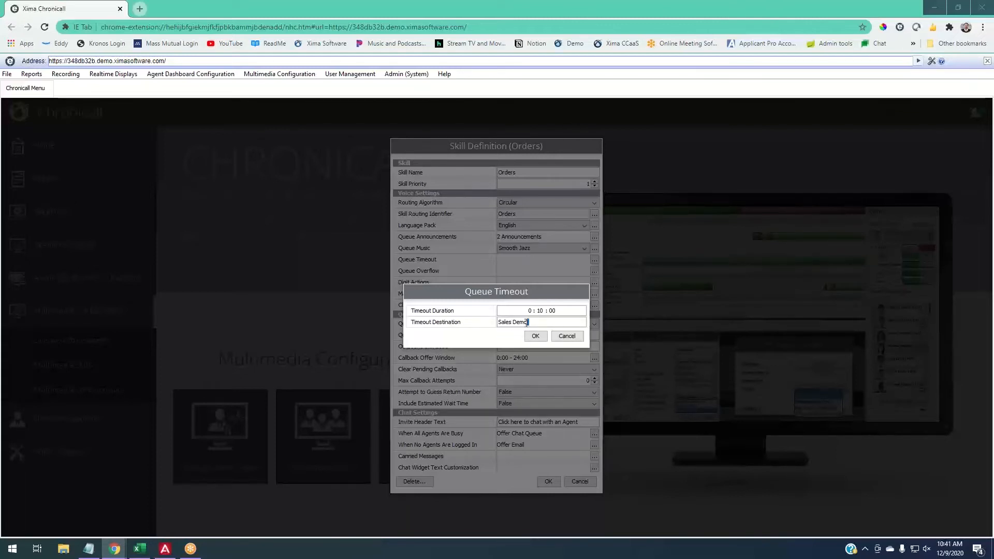
- Try 456 as the queue timeout destination and switch it back to Sales Demo
left_click_drag(528, 322, 486, 325)
type("456")
key("BackSpace")
key("BackSpace")
key("BackSpace")
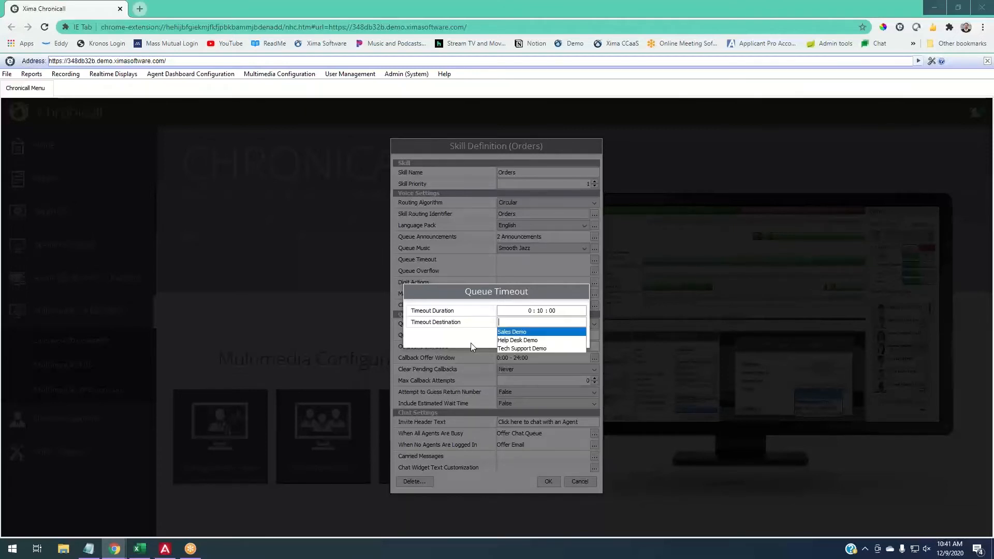
left_click(503, 332)
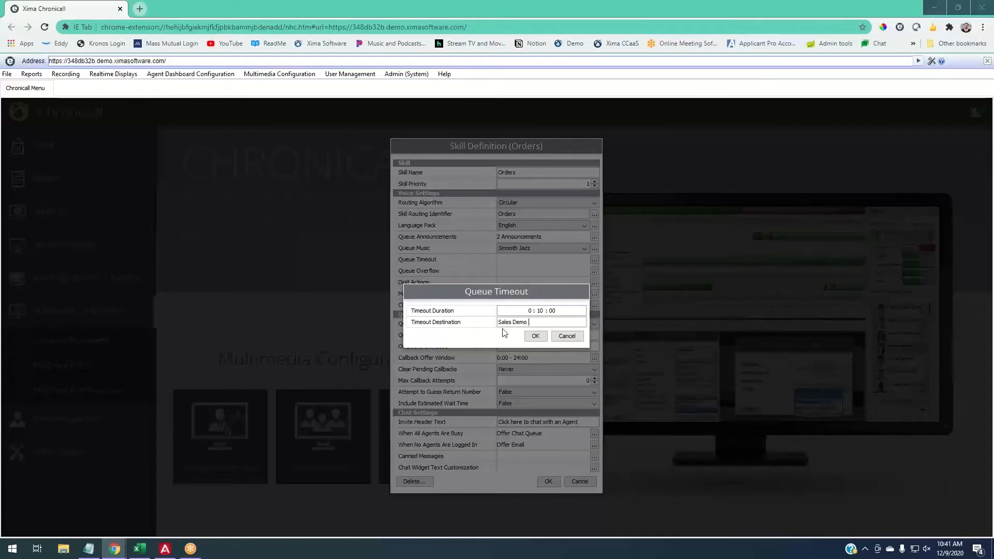
- Save the queue timeout, then set queue overflow to No Agents Enabled in Skill with Sales Demo as the overflow destination
left_click(535, 336)
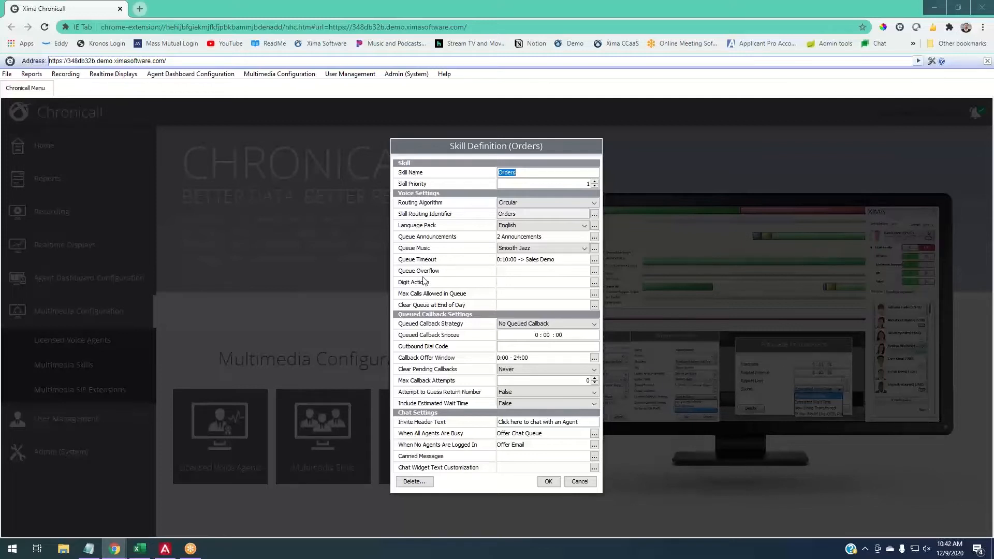
mouse_move(428, 280)
left_click(595, 271)
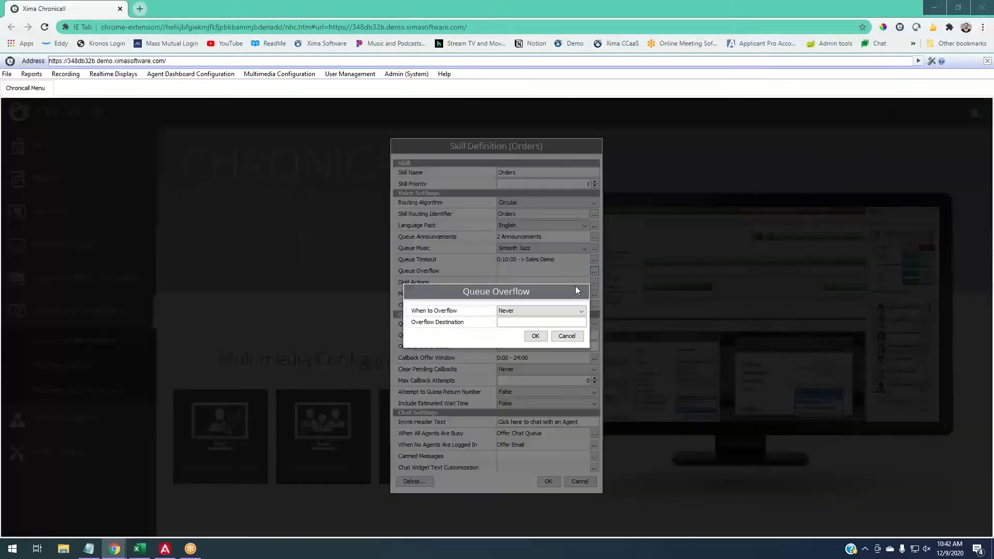
left_click(514, 312)
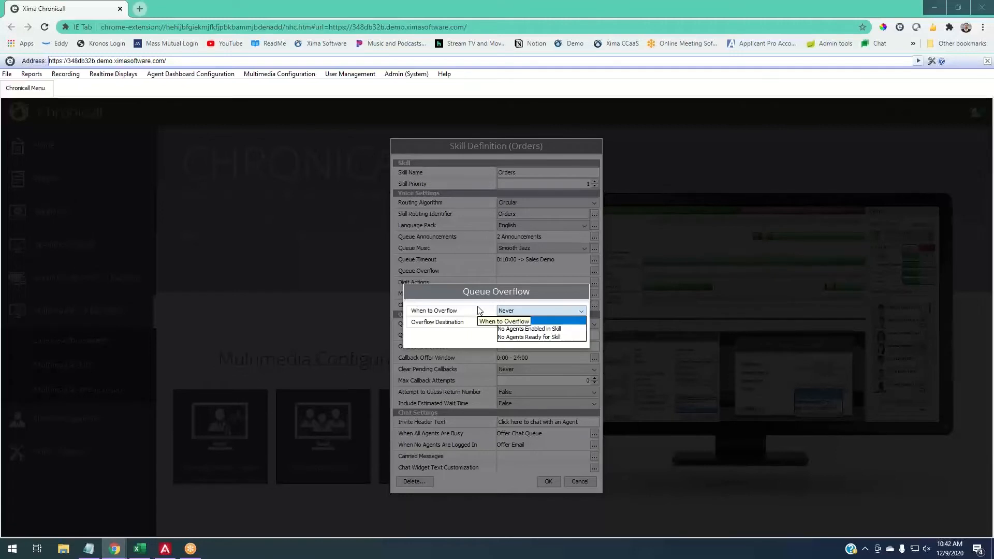
left_click(523, 329)
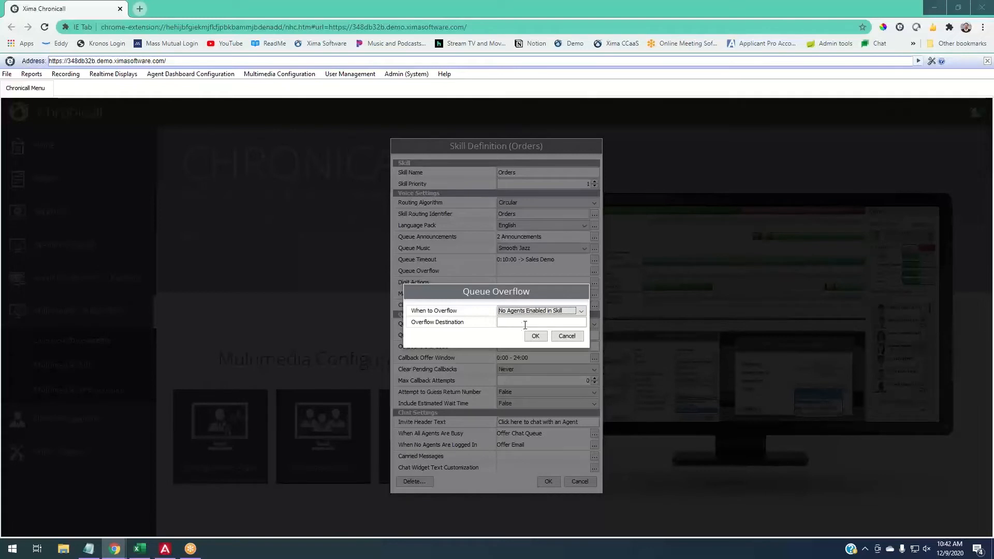
left_click(533, 312)
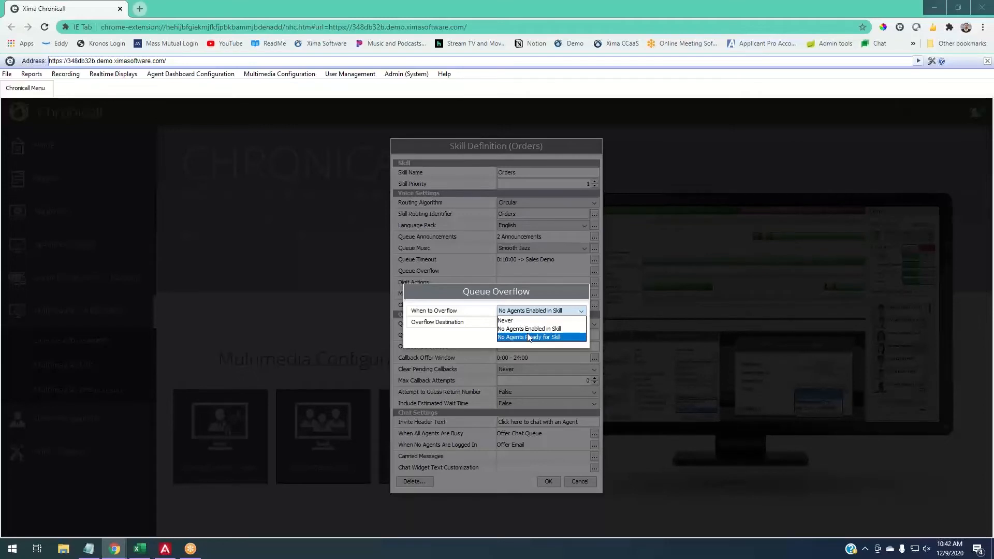
left_click(475, 342)
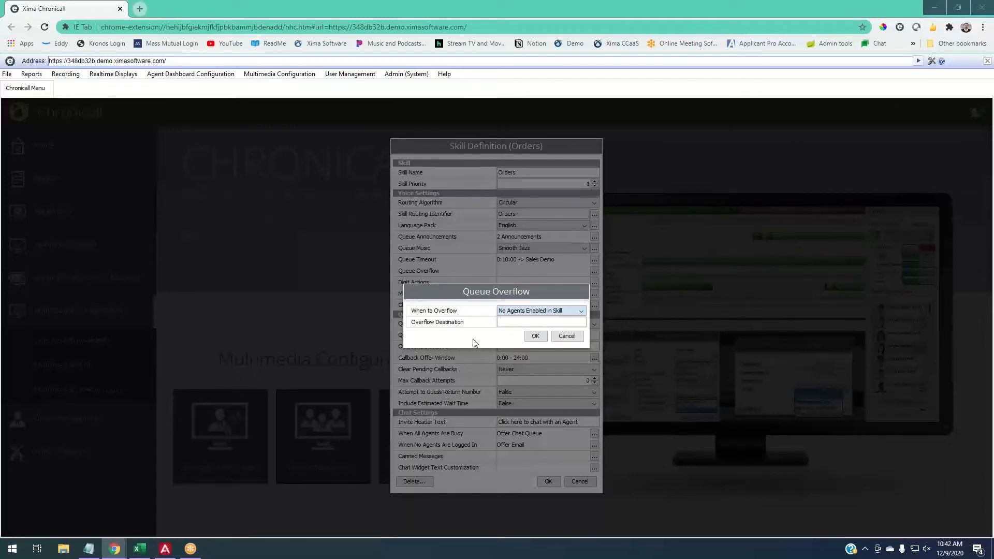
left_click(509, 321)
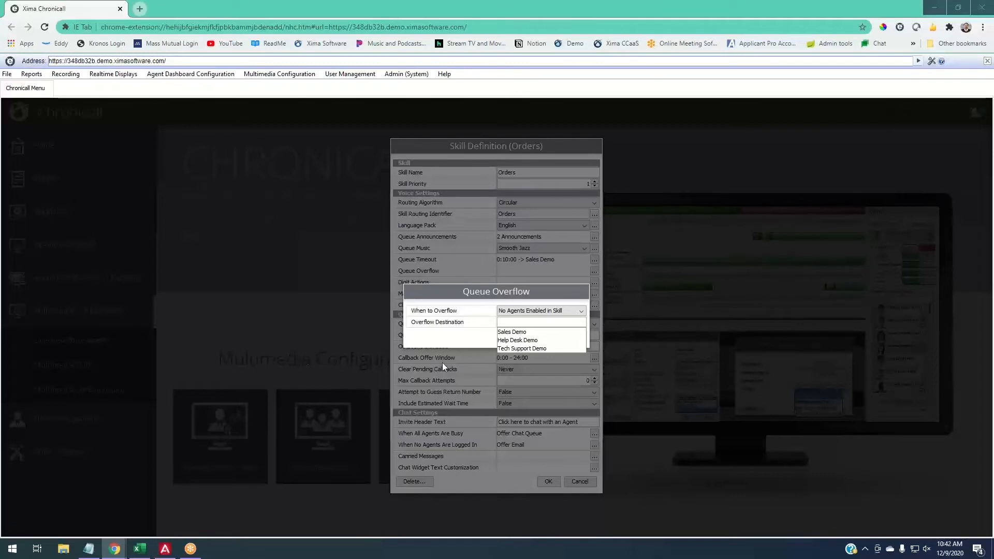
left_click(500, 332)
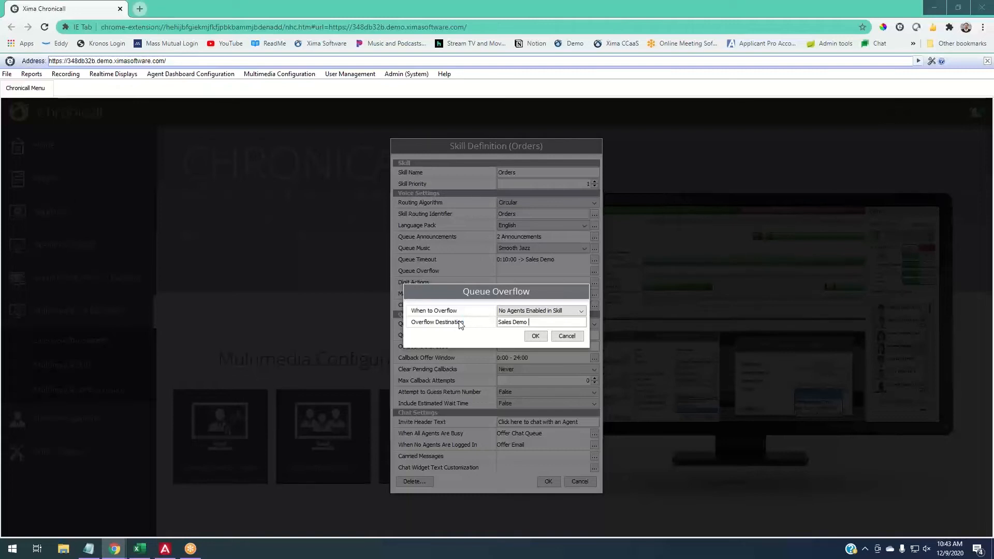
left_click(536, 336)
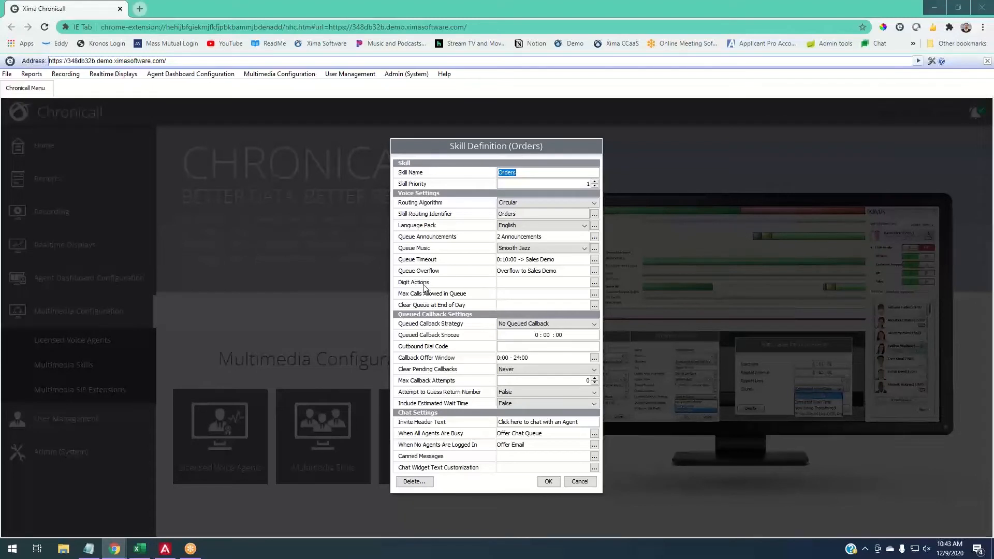
- Configure the Orders skill's digit actions so digit 1 goes to 456 and digit 2 goes to Tech Support Demo
mouse_move(423, 288)
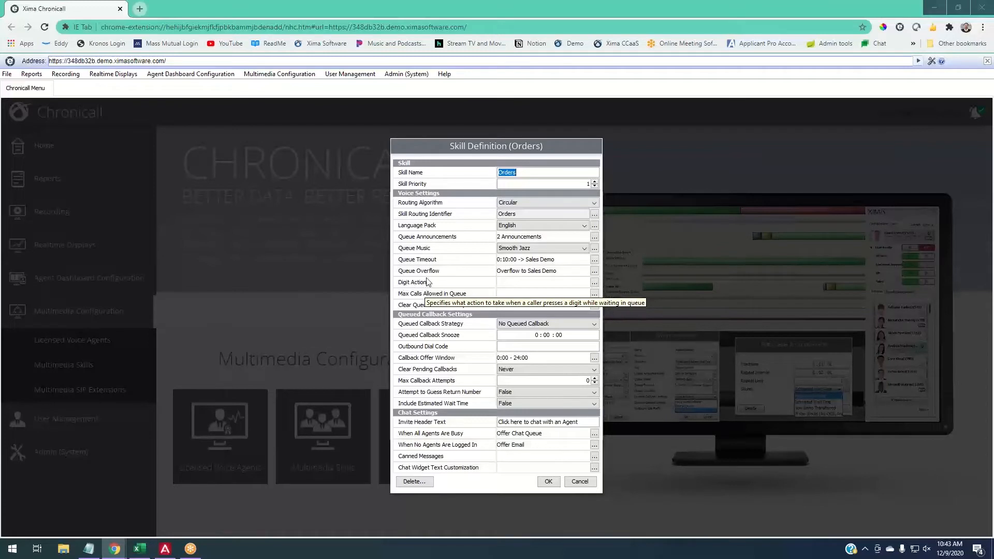
left_click(595, 283)
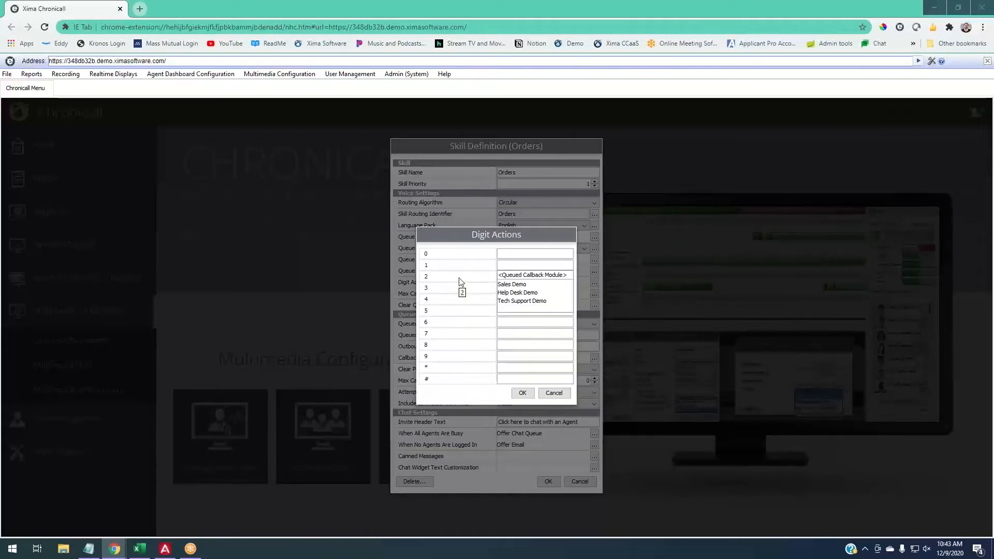
type("456")
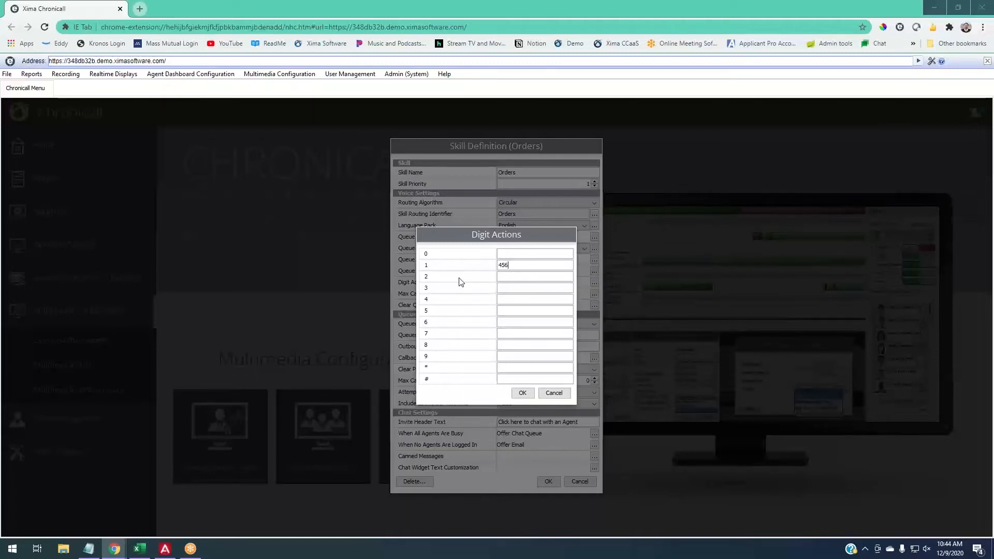
left_click(507, 277)
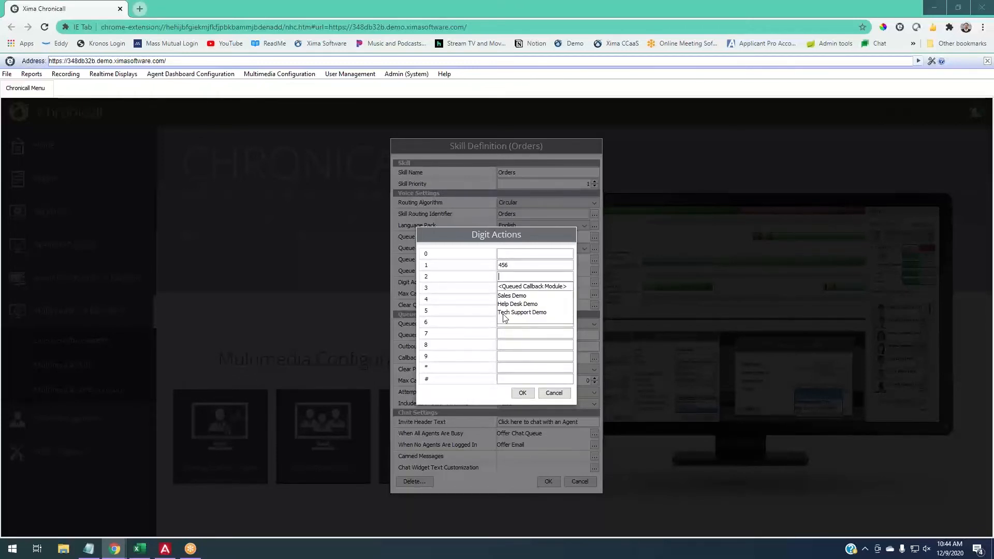
left_click(512, 312)
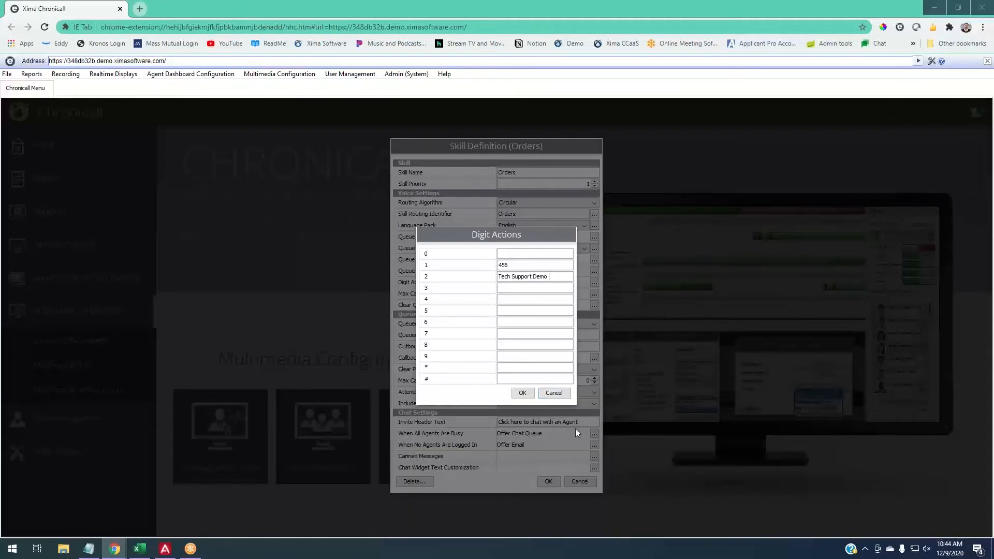
left_click(522, 393)
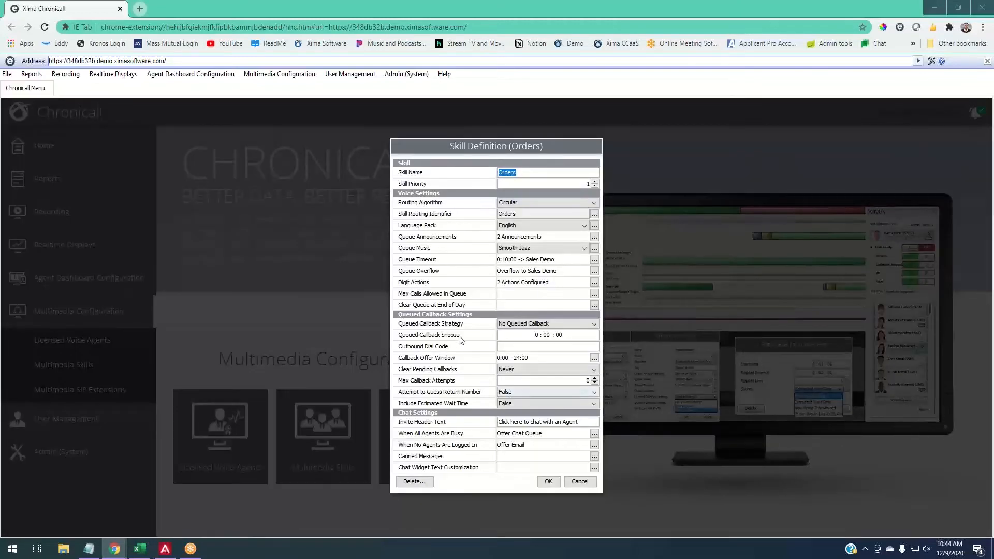
- Set the maximum calls allowed in queue to 200 with Sales Demo as the overflow destination
mouse_move(400, 299)
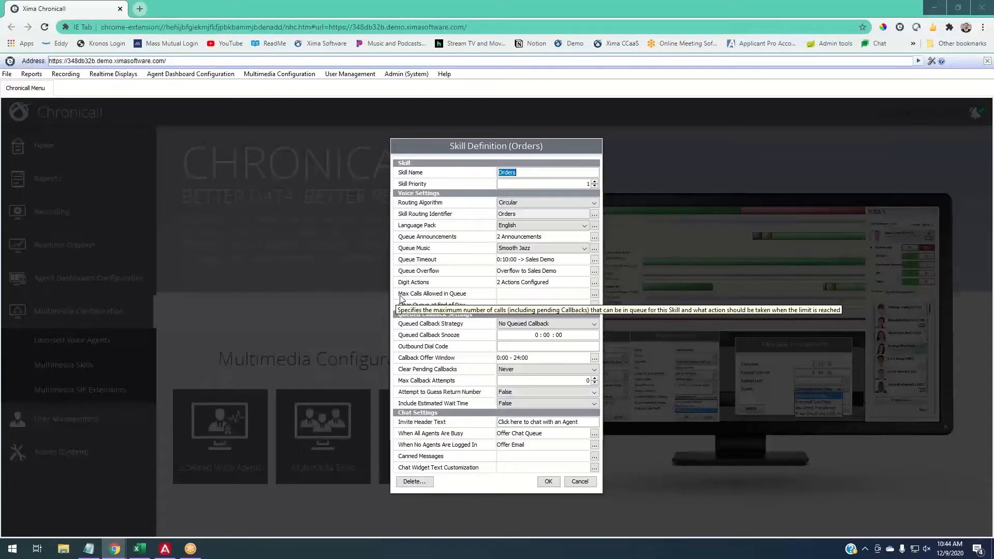
left_click(594, 297)
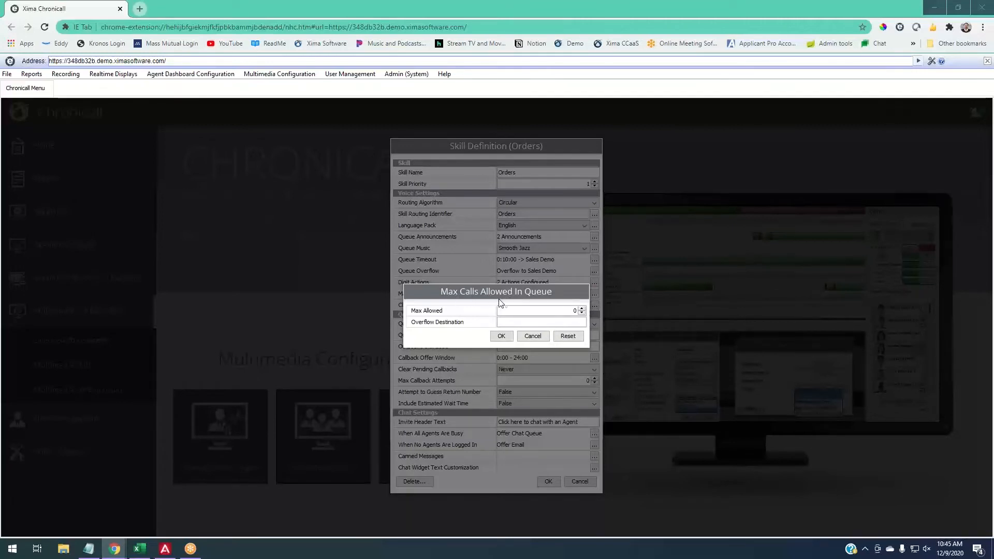
left_click(577, 311)
key("BackSpace")
type("200")
left_click(540, 322)
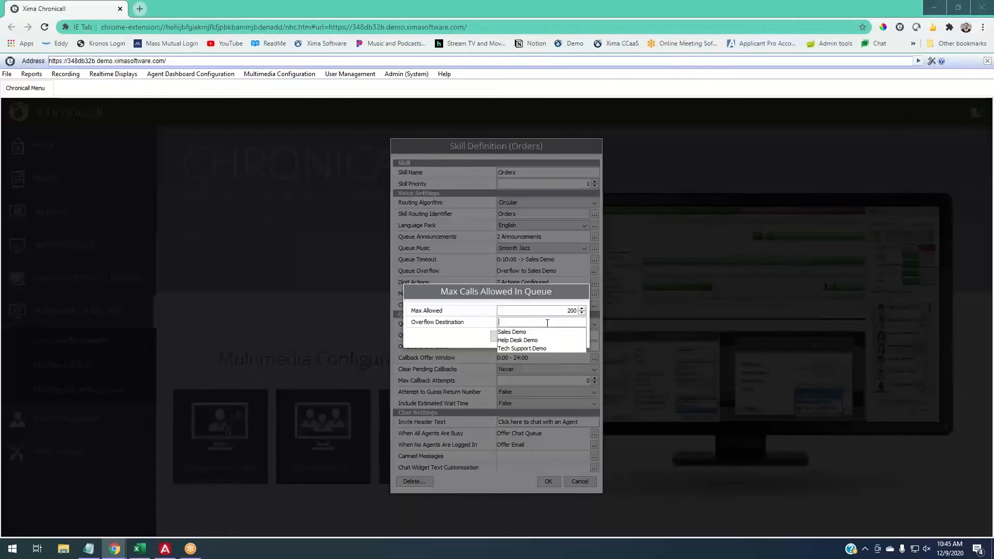
left_click(512, 332)
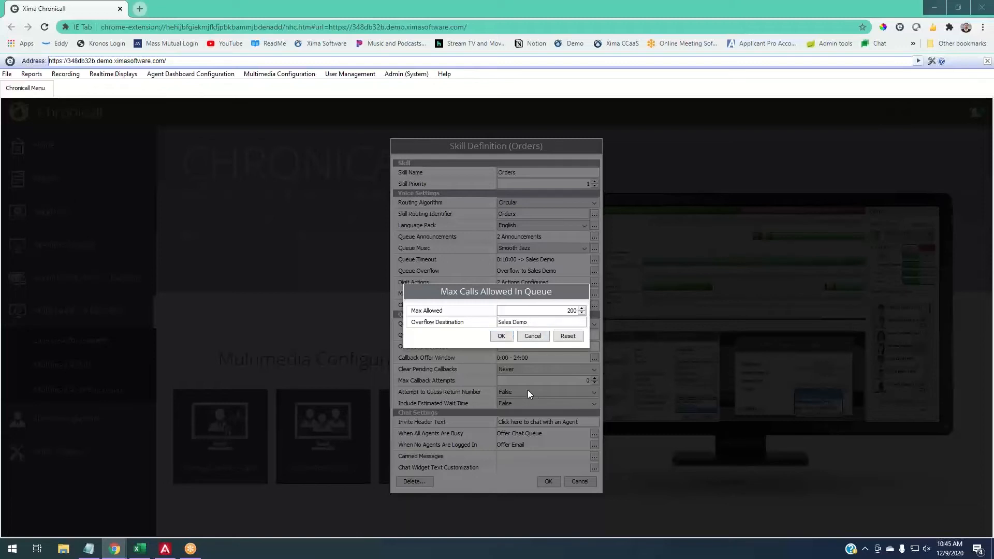
- Reduce the maximum calls allowed in queue to 20, reselect Sales Demo as the overflow destination and save the limit
left_click_drag(531, 323, 496, 323)
key("BackSpace")
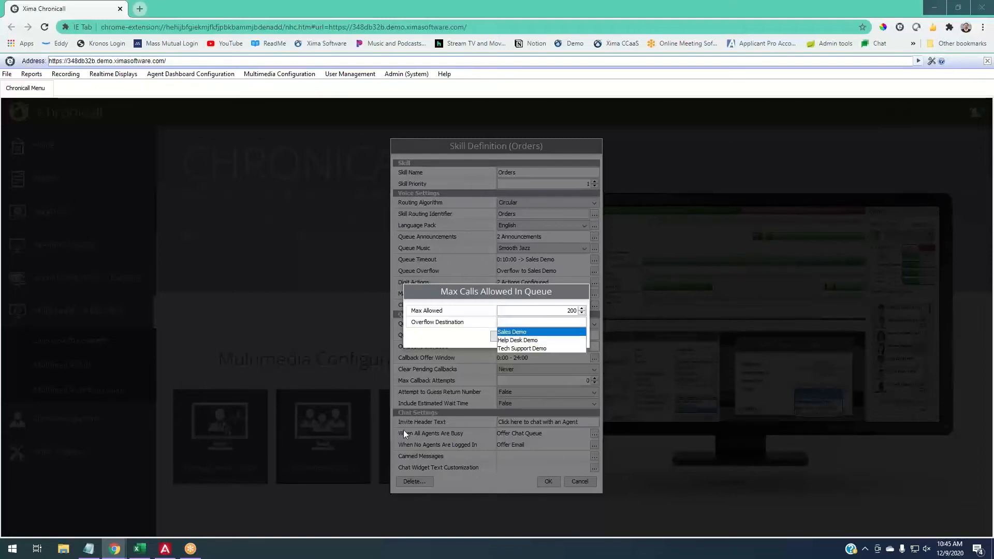
left_click(458, 346)
left_click(575, 311)
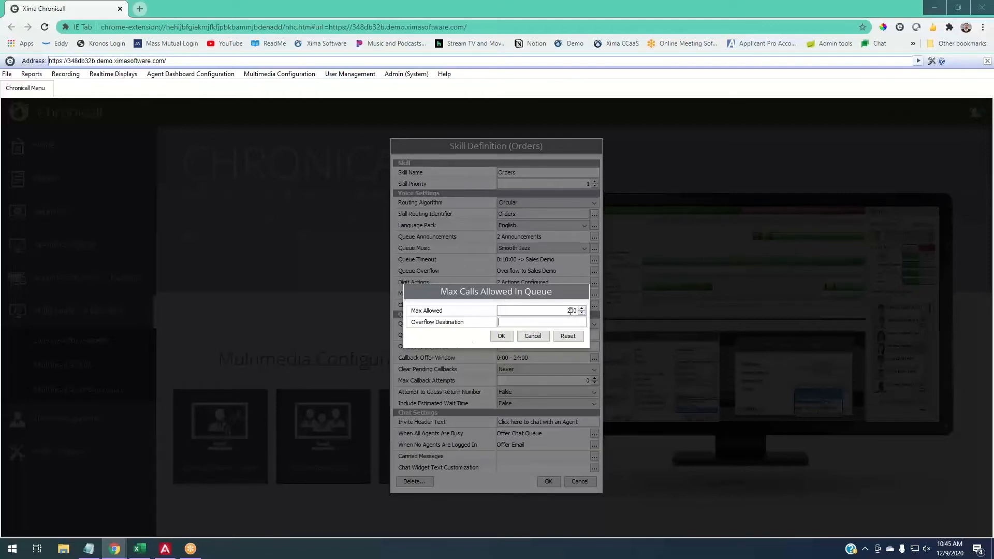
key("BackSpace")
left_click(517, 323)
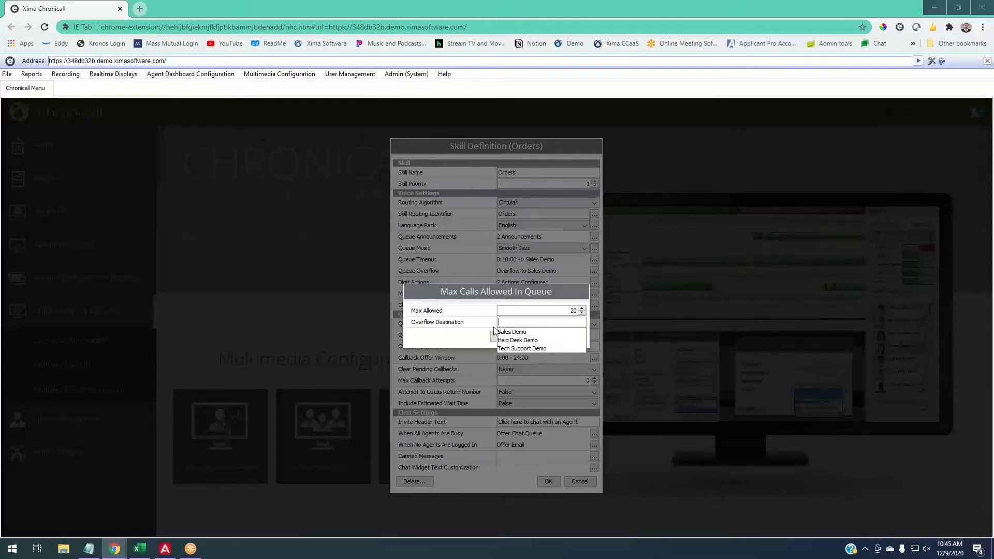
left_click(505, 333)
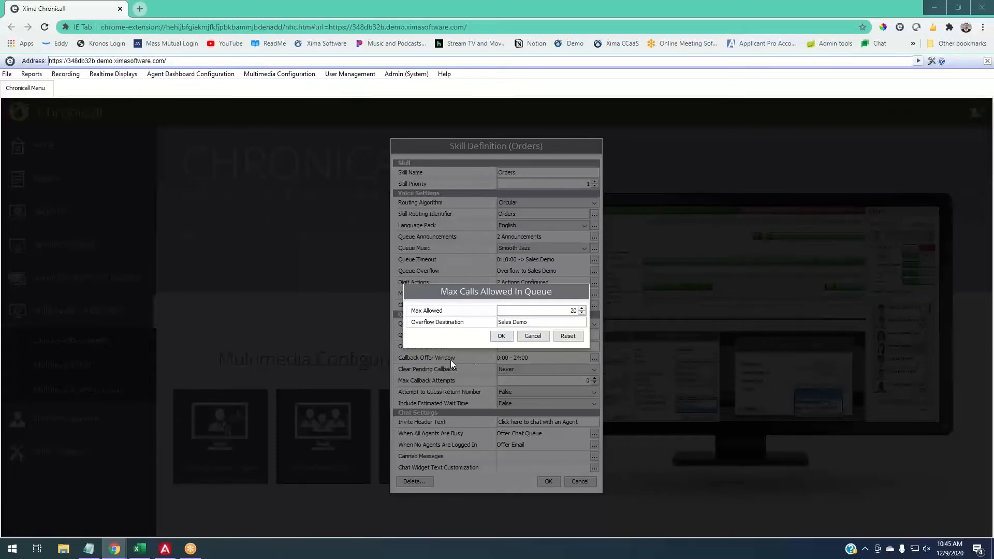
left_click(501, 337)
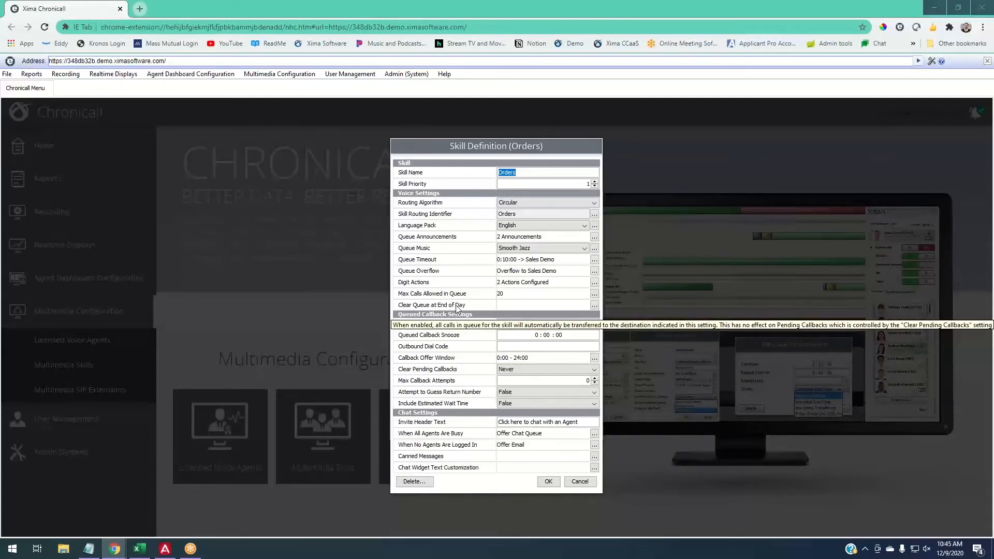
- Set the queue to clear at an end of day of 16:59:59 with 456 as the transfer destination
left_click(594, 305)
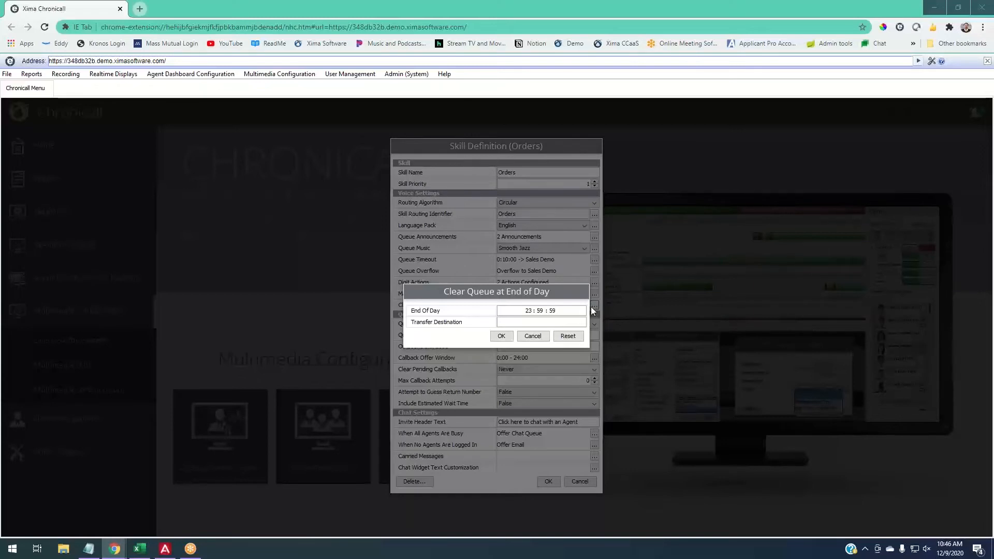
left_click(538, 310)
type("14")
key("BackSpace")
type("5")
key("BackSpace")
type("4")
key("BackSpace")
type("6")
left_click(527, 322)
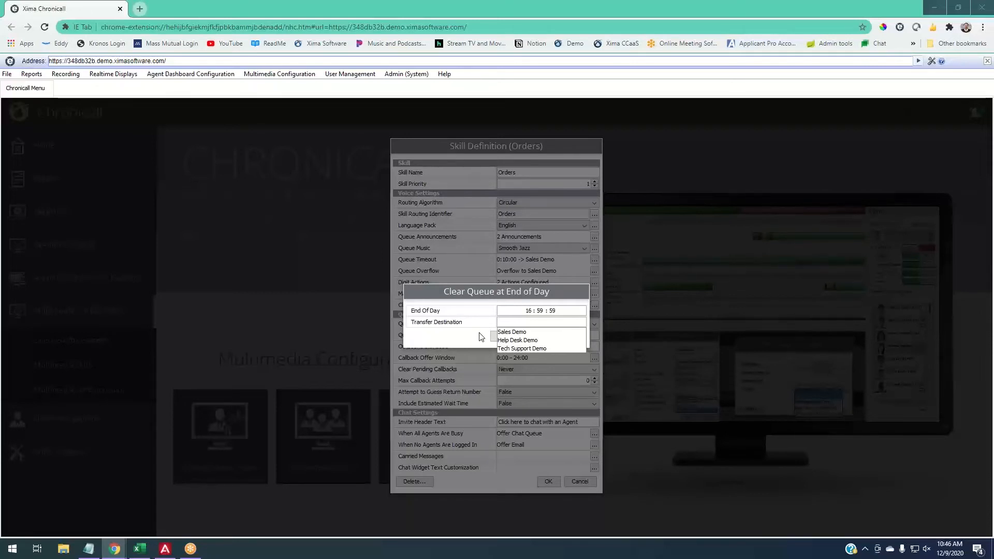
type("456")
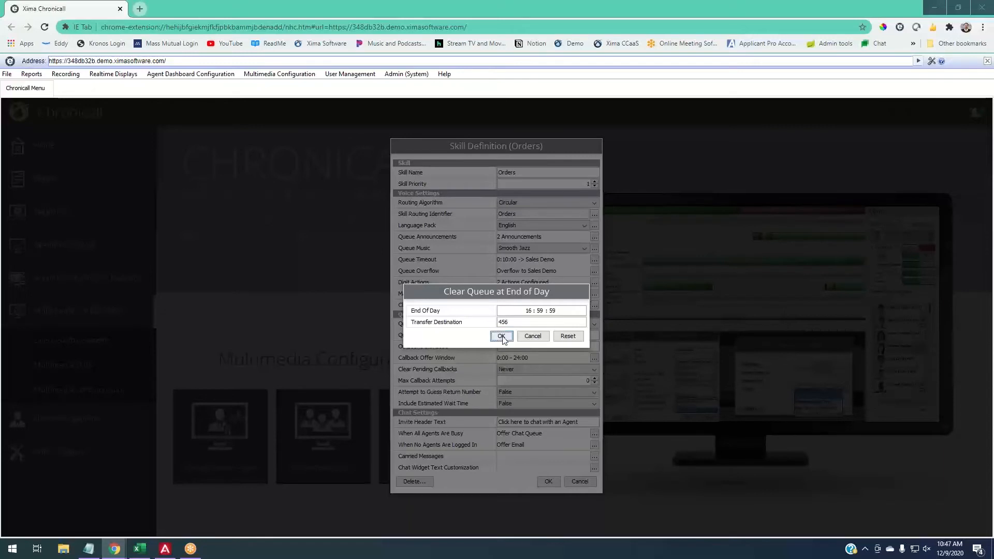
left_click(502, 336)
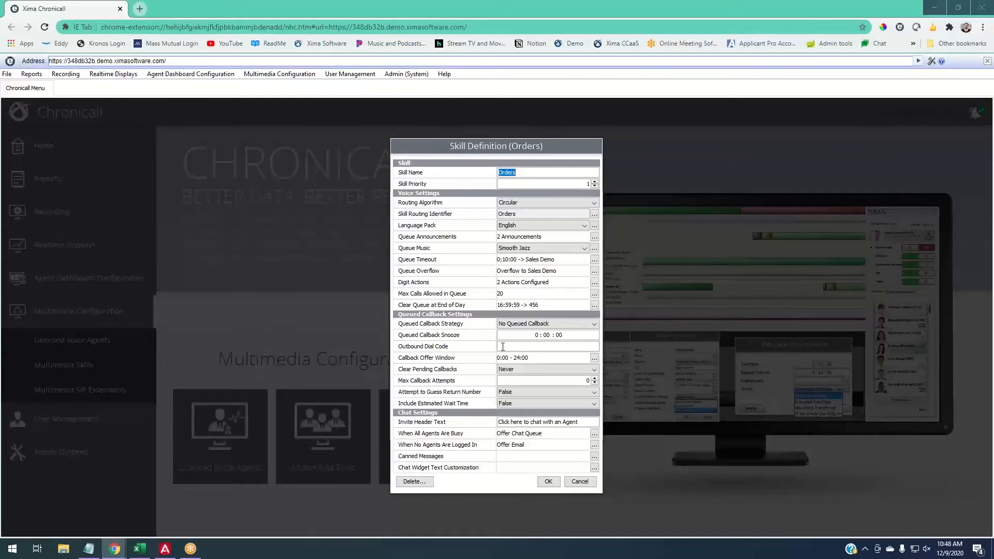
- Try Wait in Queue and Reserve Agent as the queued callback strategy, and return it to No Queued Callback
left_click(536, 322)
left_click(533, 337)
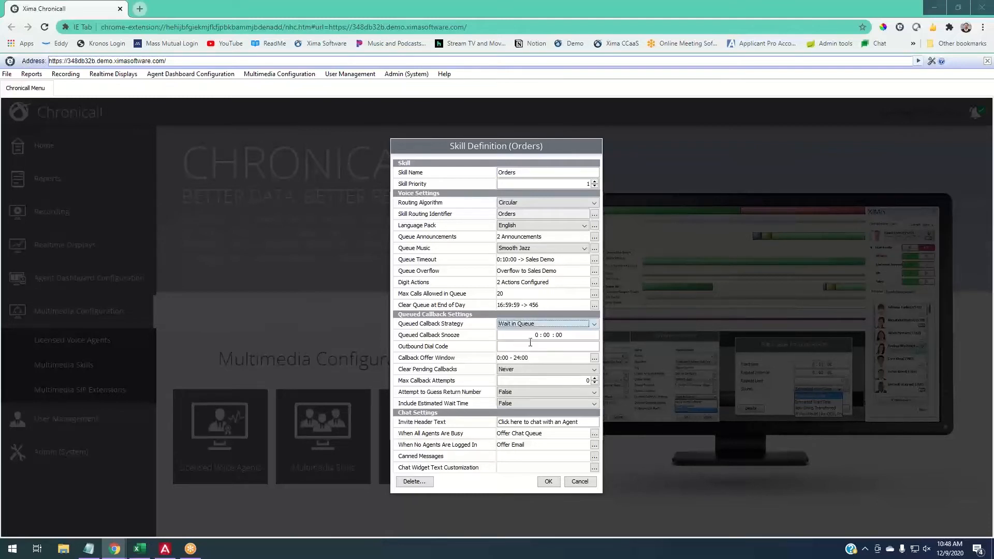
left_click(535, 325)
left_click(526, 351)
left_click(544, 325)
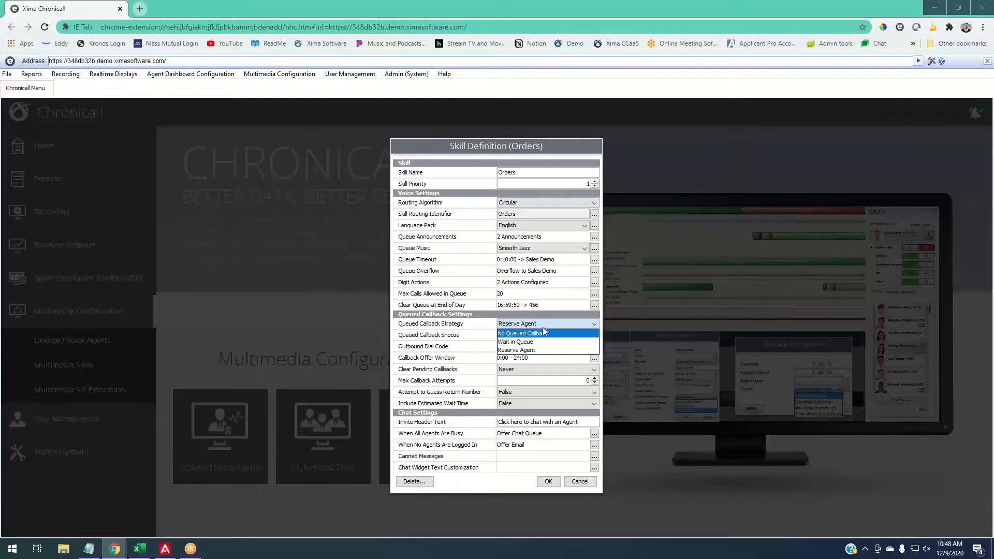
left_click(543, 327)
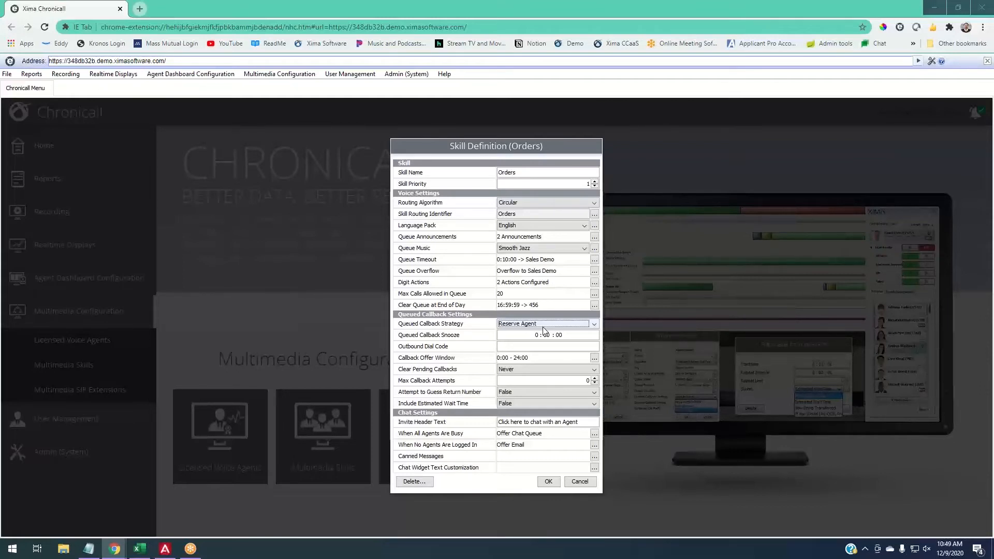
left_click(543, 327)
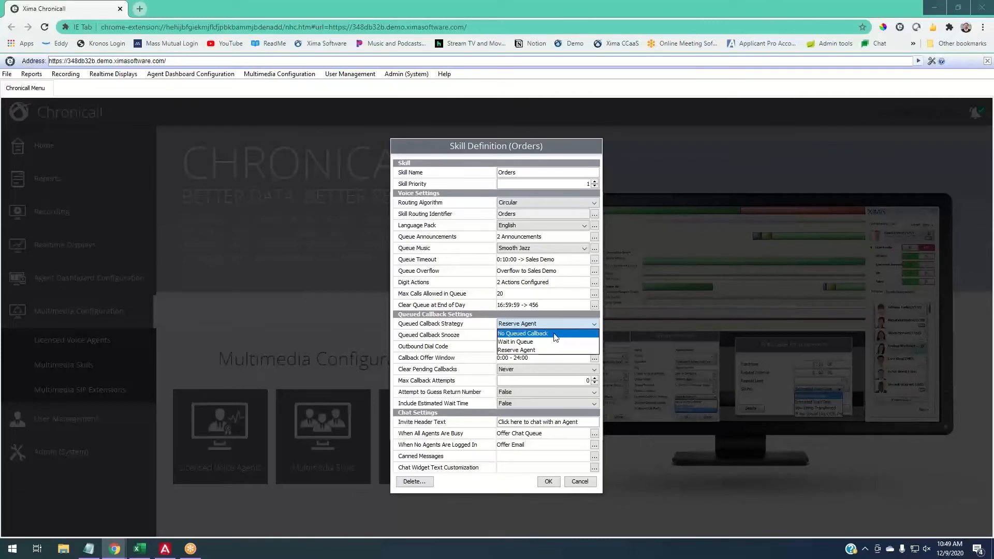
left_click(549, 335)
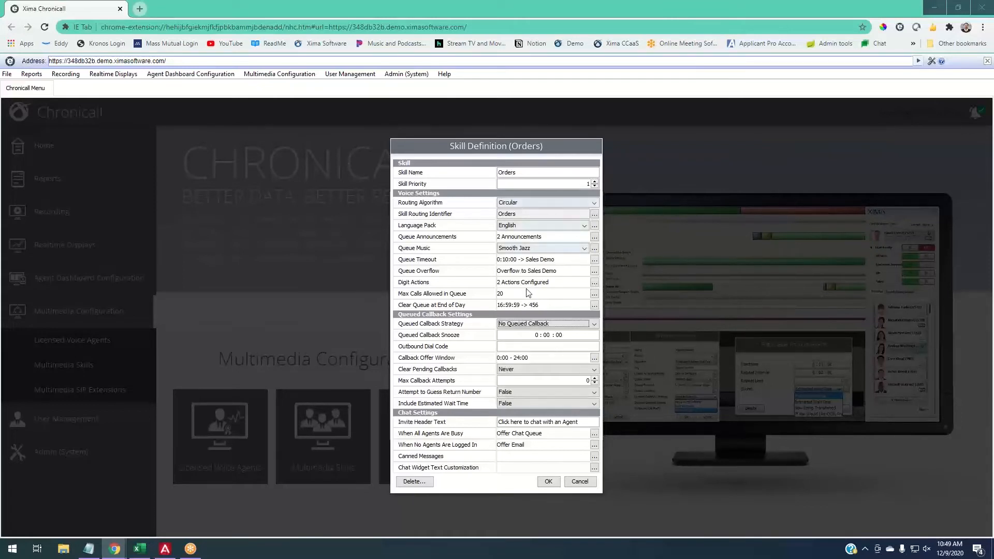
- Set the Orders skill's queued callback strategy to Wait in Queue
left_click(522, 325)
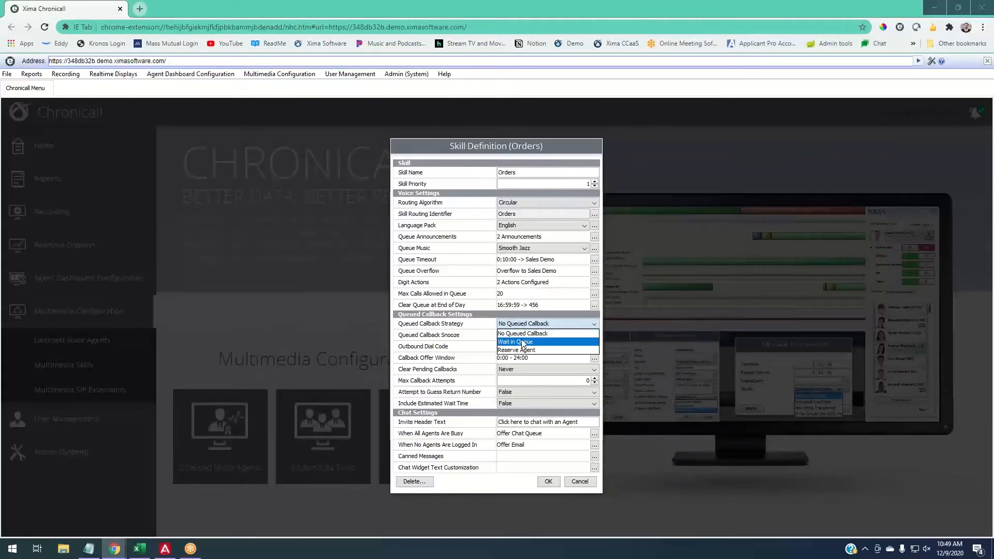
left_click(524, 342)
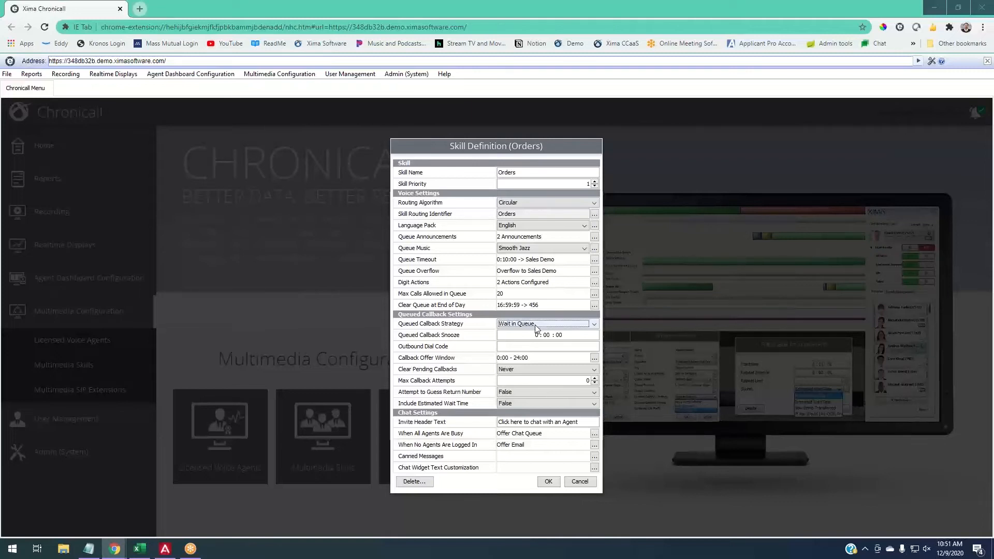
- Switch the queued callback strategy to Reserve Agent and set the queued callback snooze to 20 minutes
left_click(536, 325)
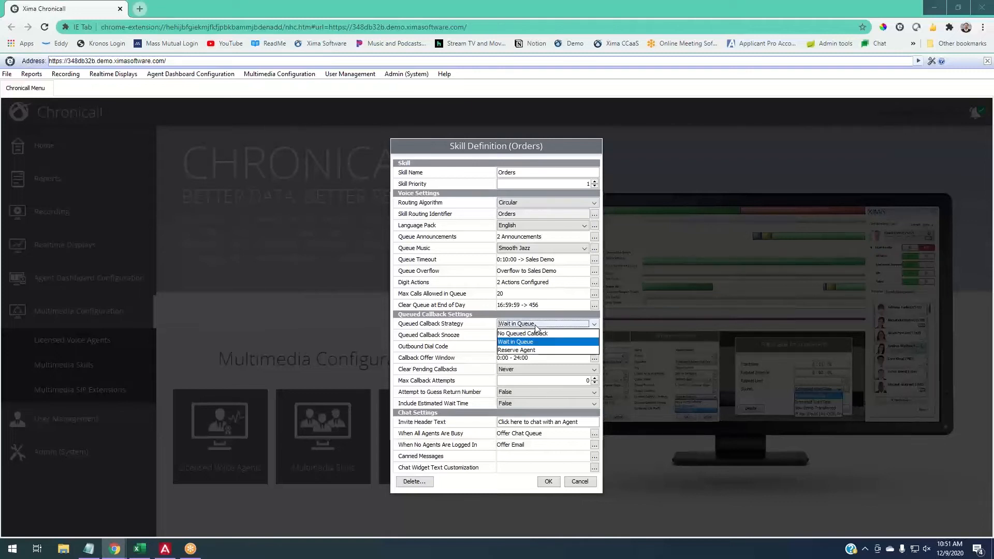
left_click(539, 346)
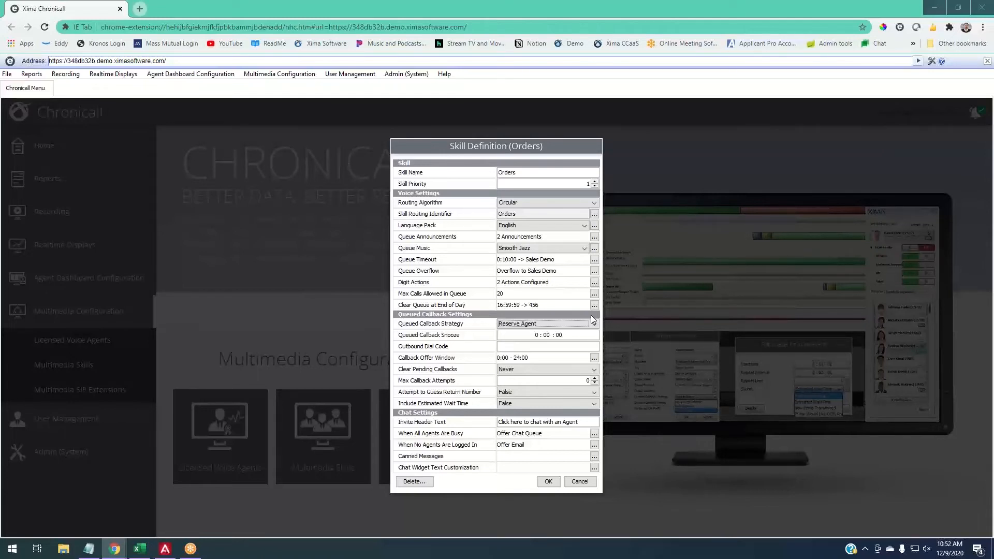
key("Tab")
type("20")
- Return the queued callback strategy to Wait in Queue and set the outbound dial code to 9
left_click(587, 325)
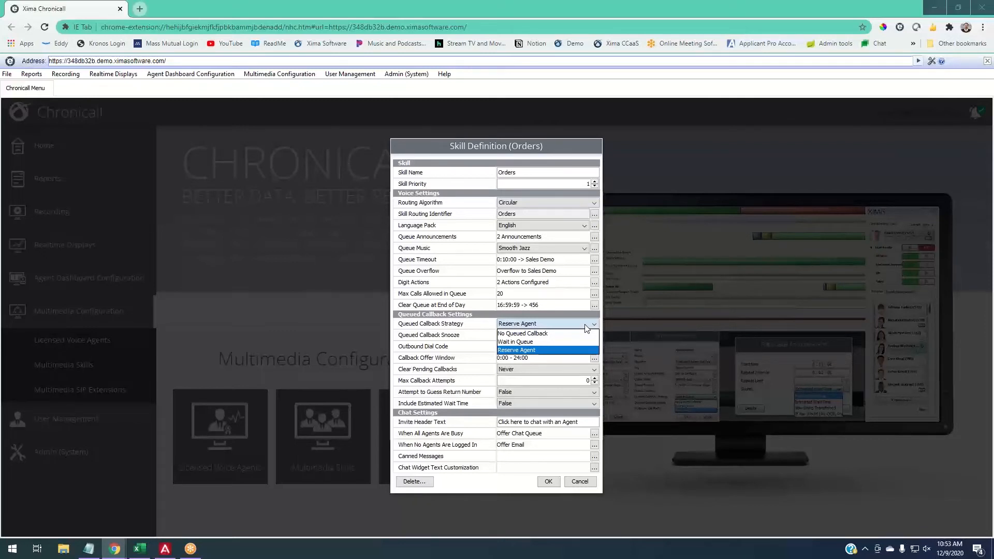
left_click(587, 327)
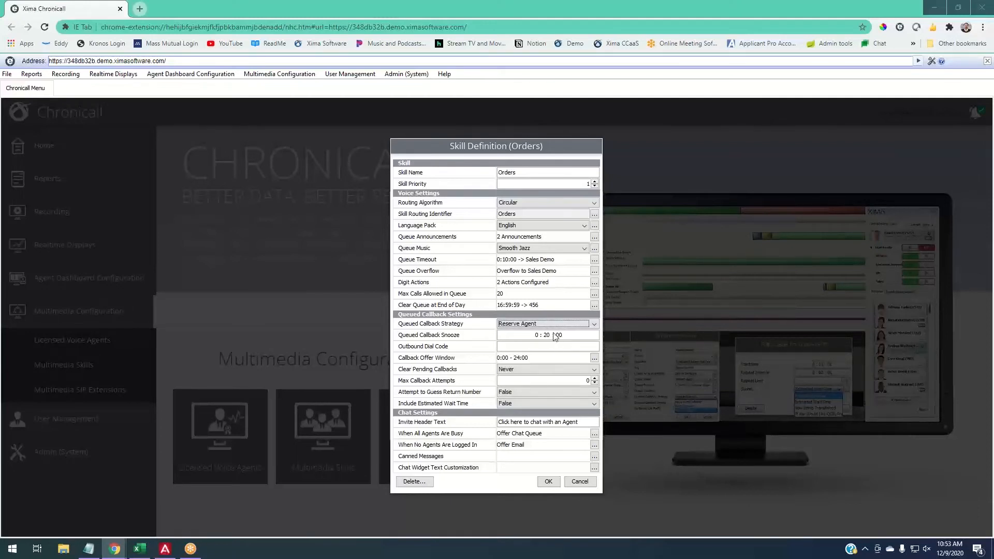
left_click(515, 325)
left_click(516, 342)
left_click(525, 325)
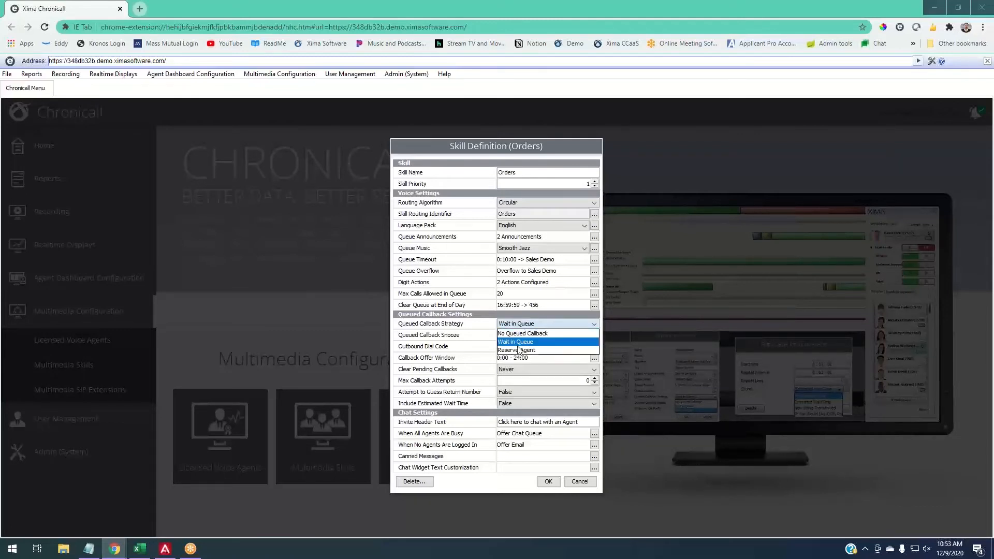
left_click(518, 345)
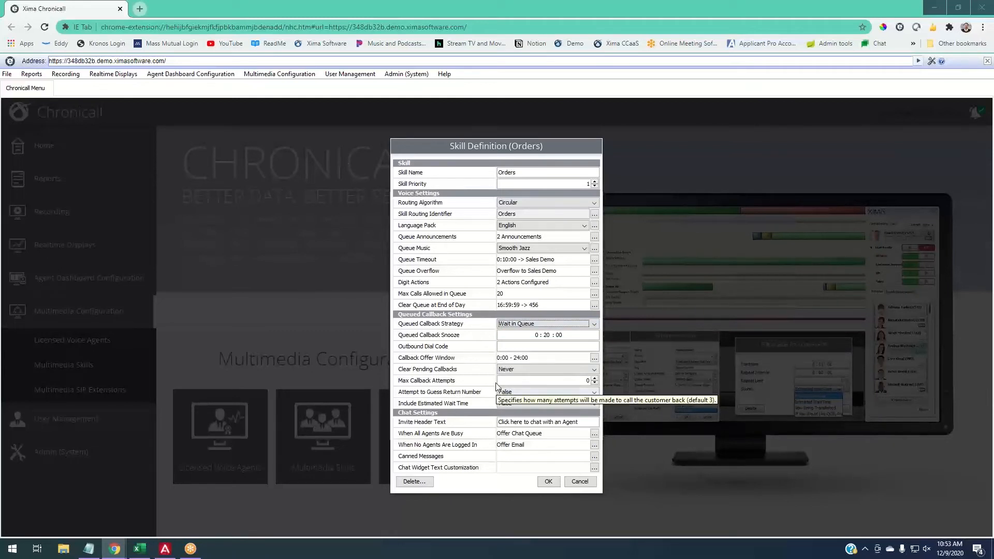
left_click(508, 349)
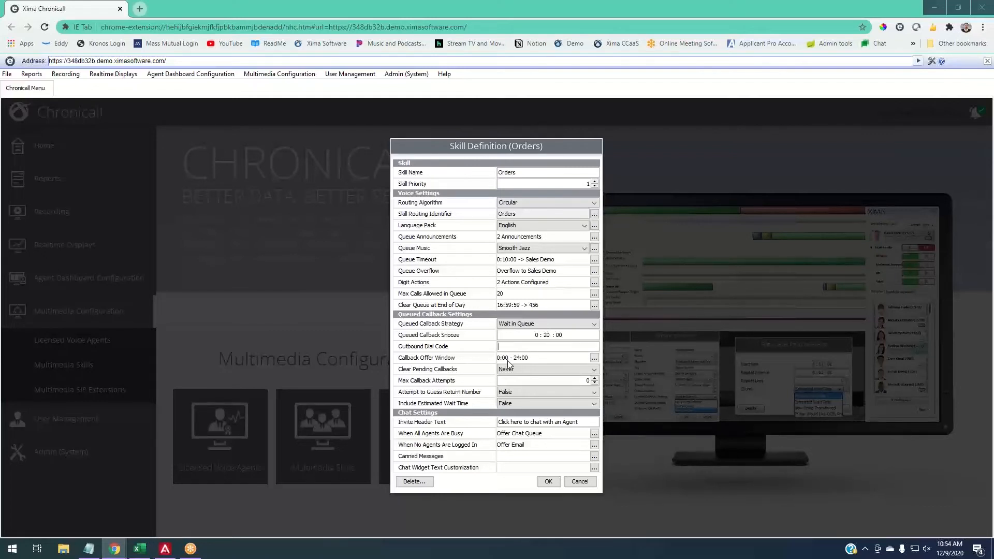
type("9")
- Set the callback offer window to run from 8:00 to 16:30
left_click(595, 360)
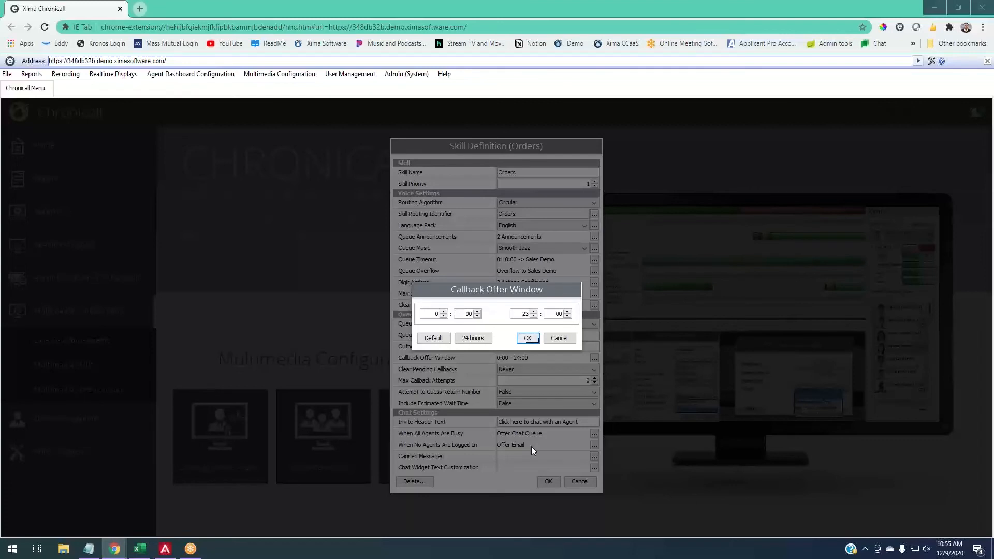
double_click(434, 314)
type("8")
double_click(527, 314)
type("1")
left_click(558, 314)
key("Delete")
key("Delete")
type("30")
left_click(528, 338)
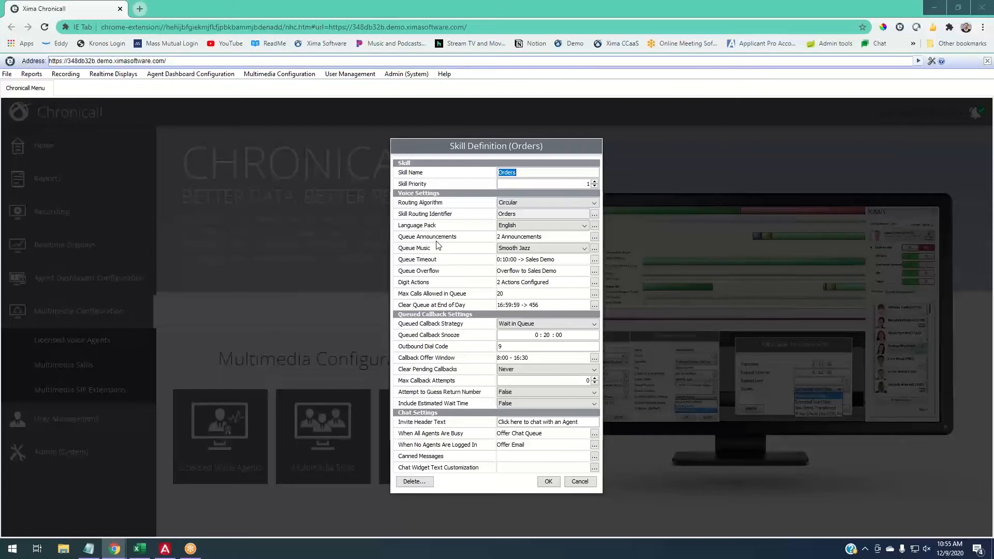
- Add a queue announcement starting at 0:05:00 that plays "If You Would Like QCB, Press 1"
left_click(594, 236)
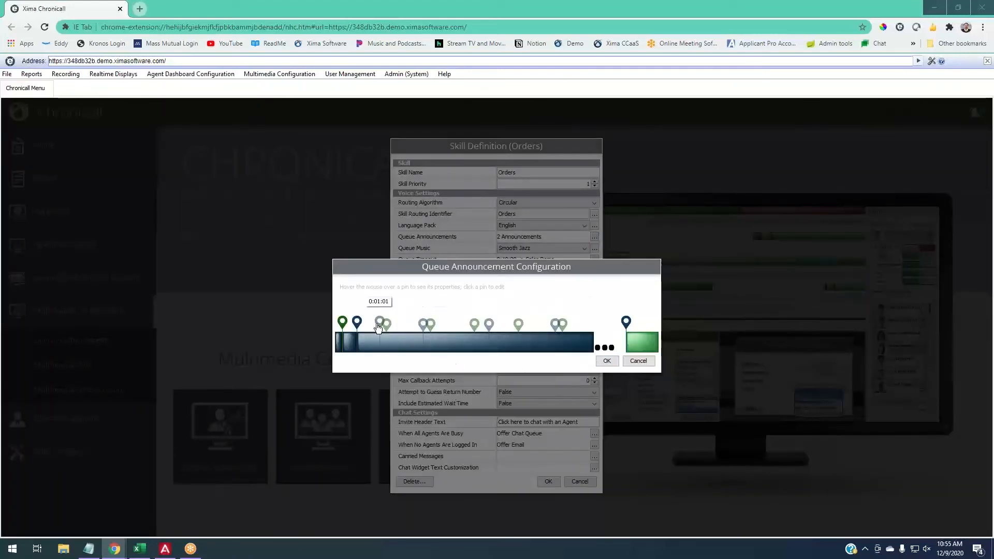
mouse_move(357, 321)
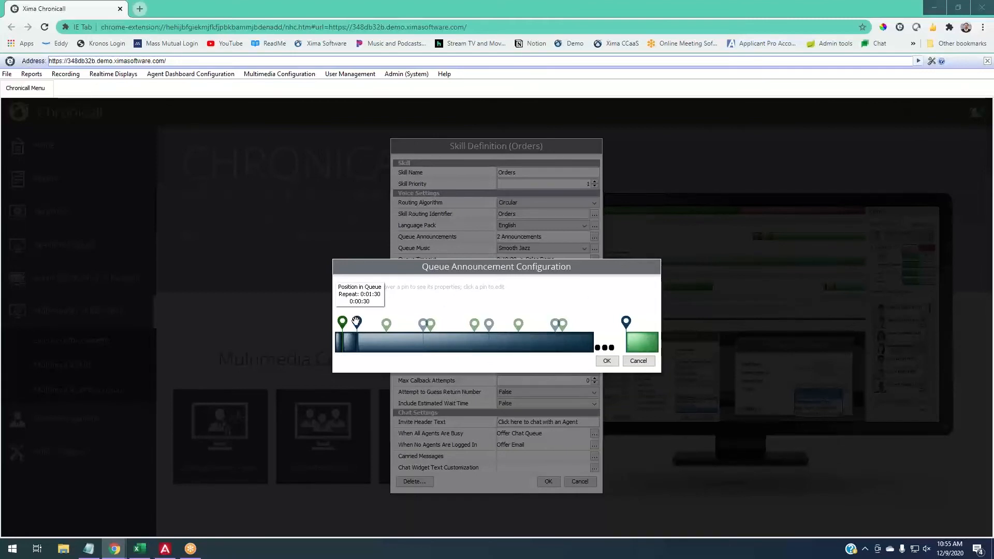
left_click(555, 327)
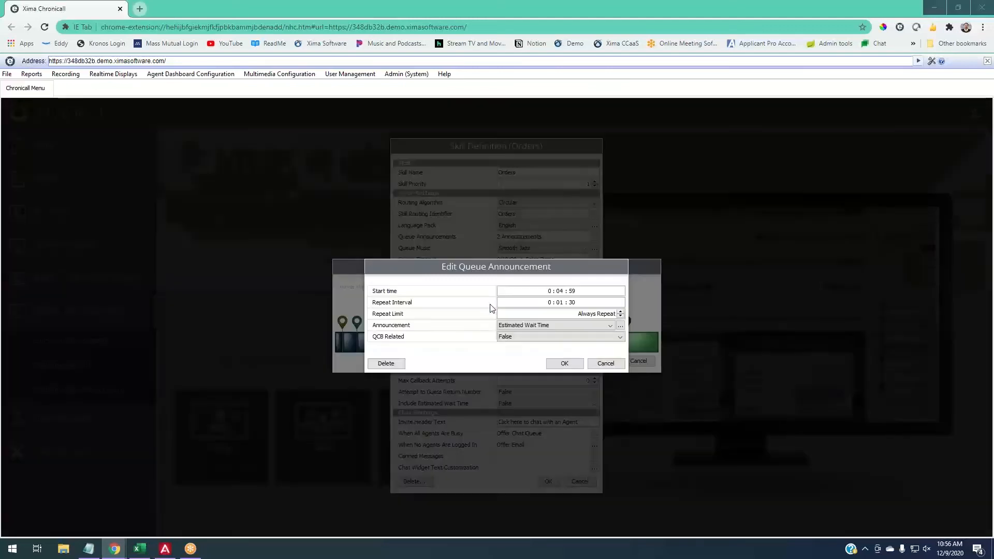
left_click(559, 291)
type("05 : 00")
left_click(512, 330)
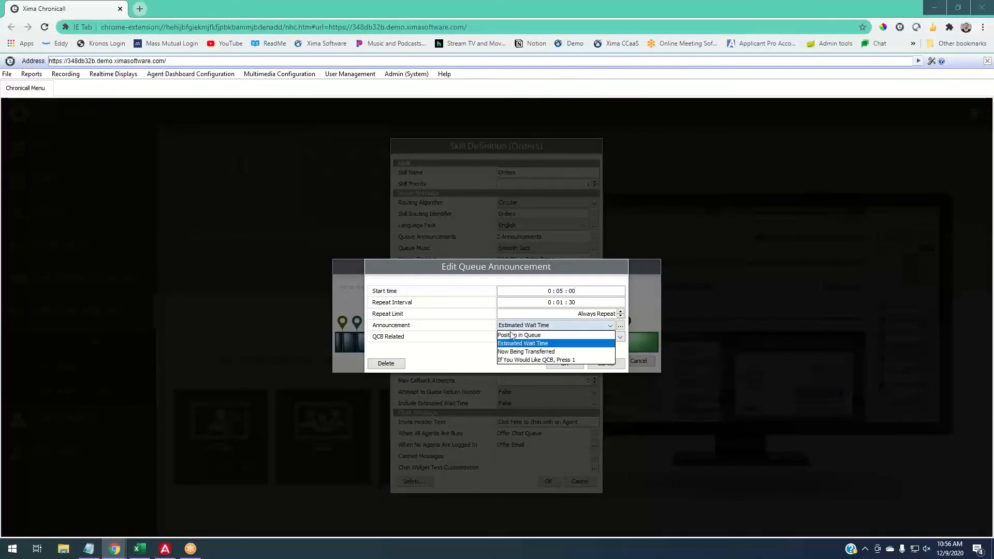
left_click(510, 363)
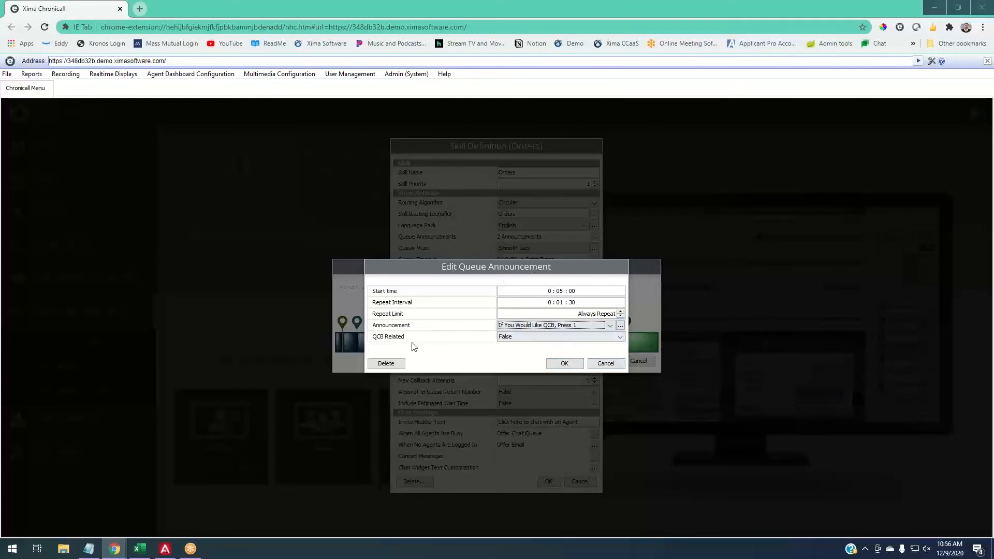
- Mark the new announcement as QCB related by choosing True, and save the announcement
left_click(511, 339)
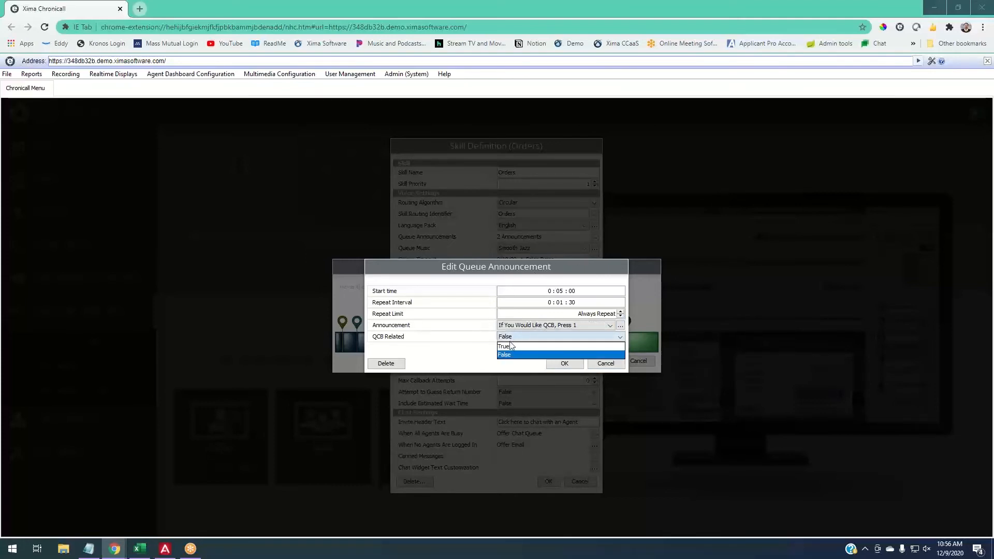
left_click(511, 347)
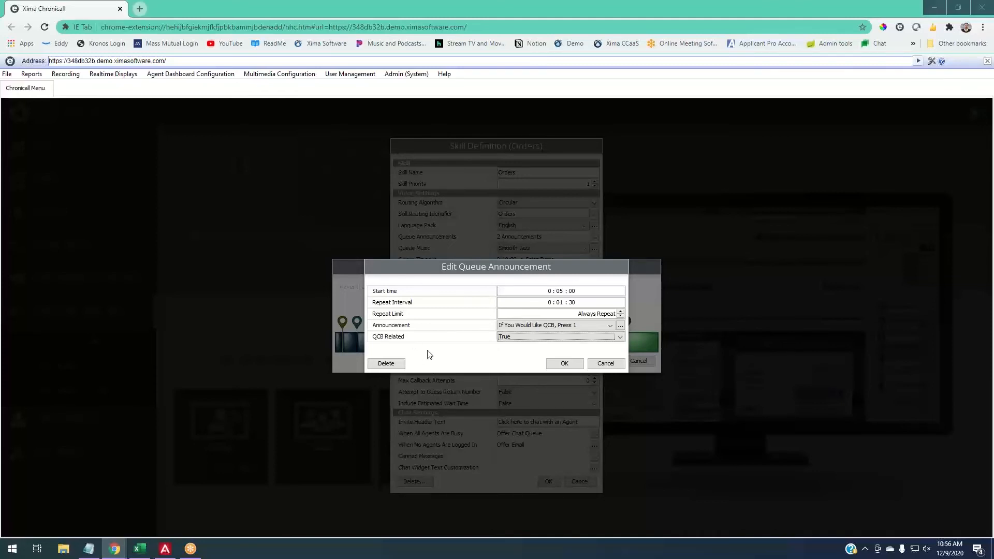
left_click(507, 339)
left_click(507, 355)
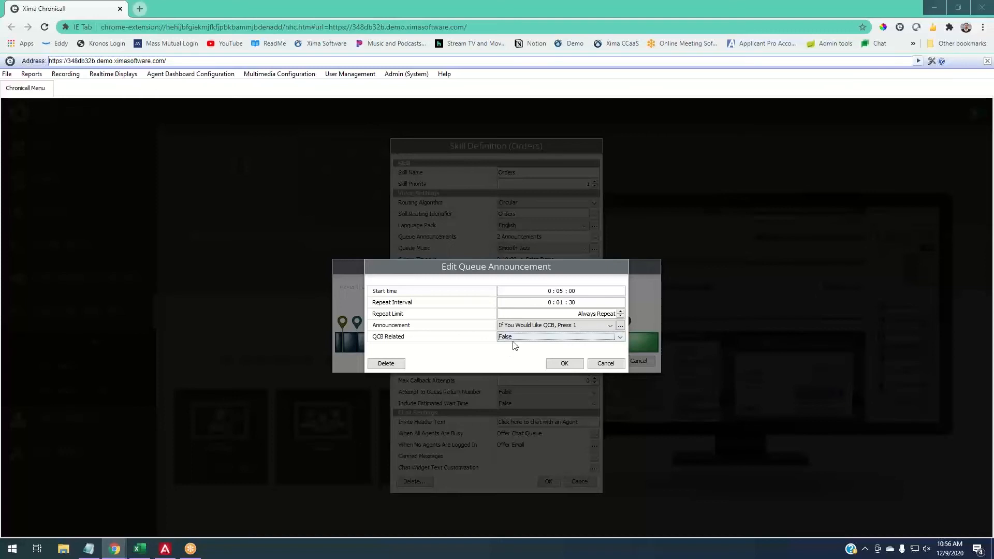
left_click(514, 338)
left_click(514, 345)
left_click(581, 367)
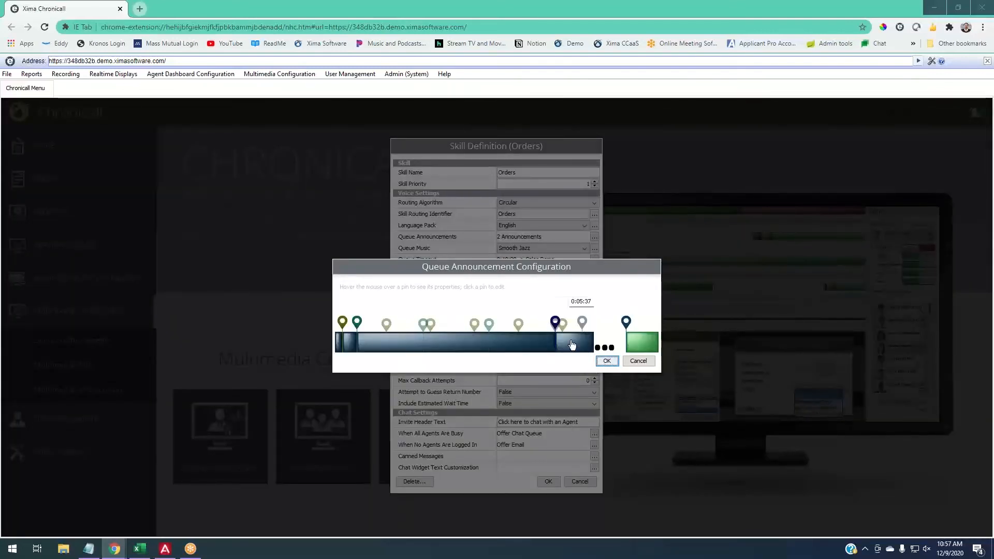
- Review the QCB announcement's properties, move its pin slightly later on the timeline and save the queue announcement configuration
mouse_move(551, 325)
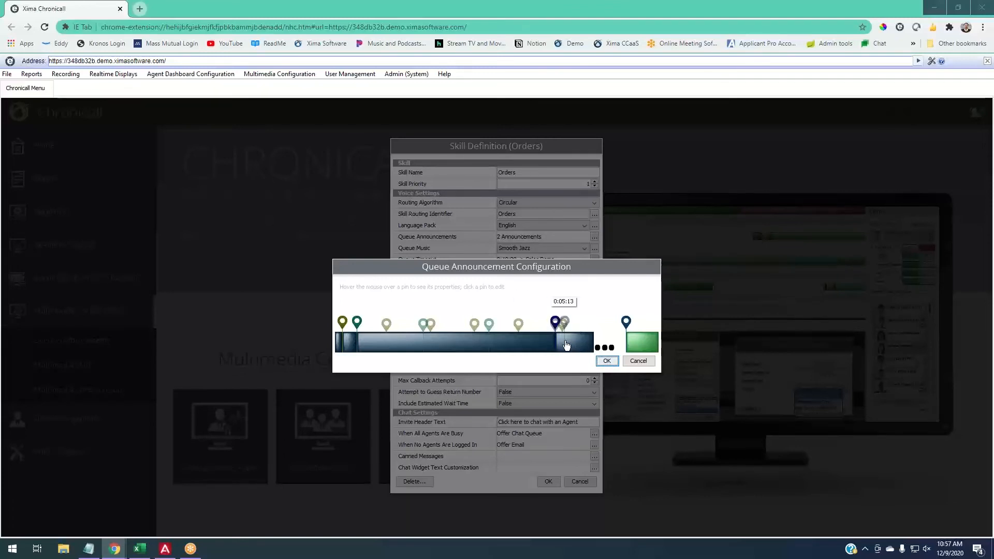
left_click(554, 325)
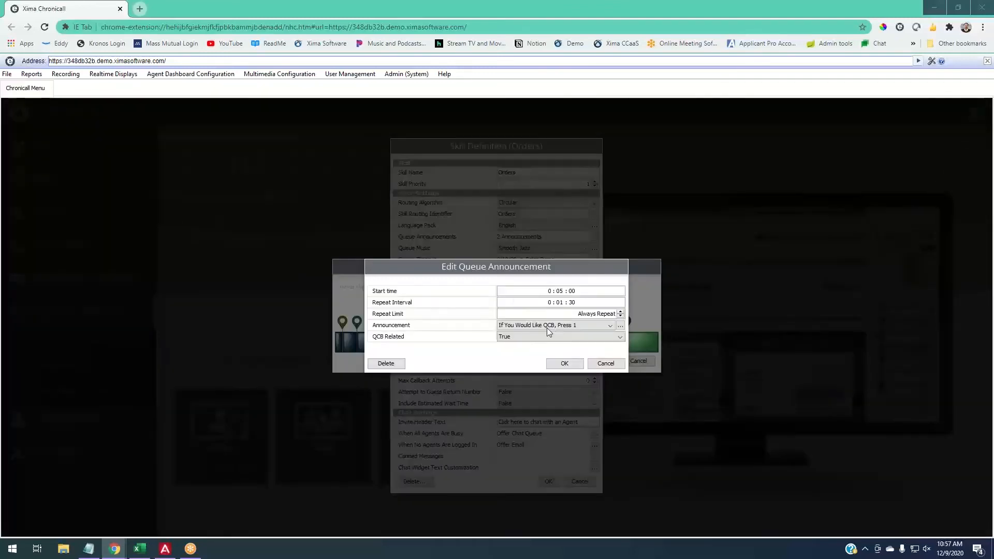
left_click(574, 361)
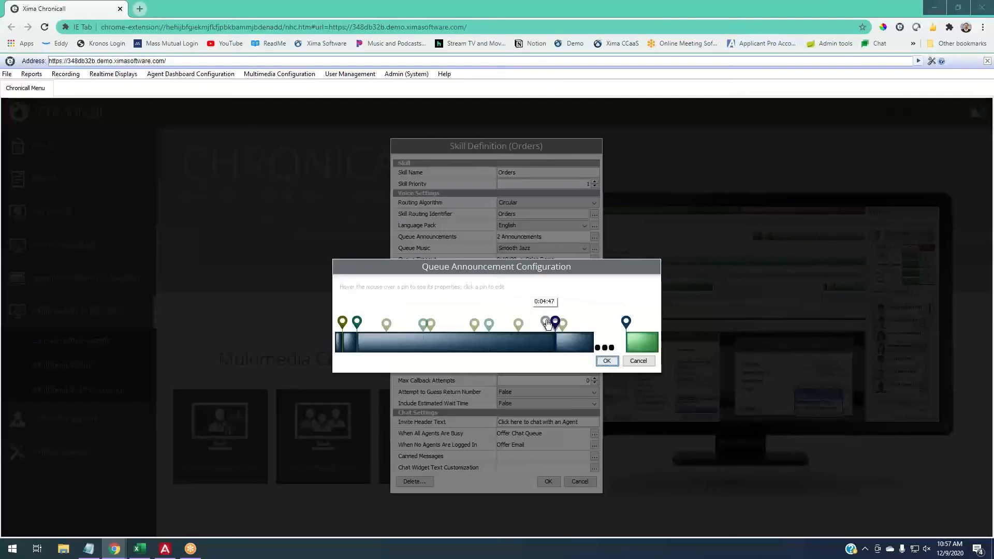
mouse_move(555, 324)
mouse_move(555, 322)
left_mouse_down()
mouse_move(538, 315)
mouse_move(559, 316)
left_mouse_up()
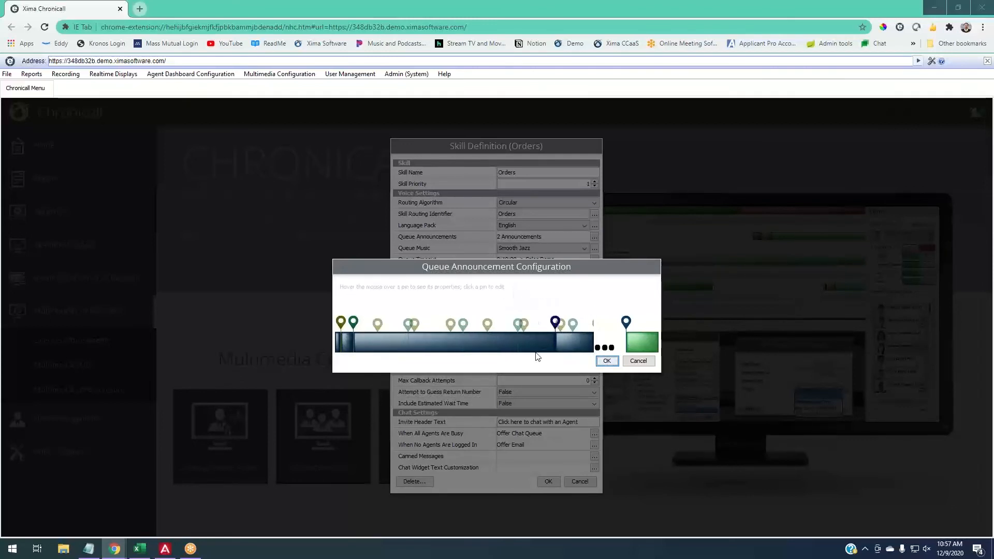
left_click(611, 364)
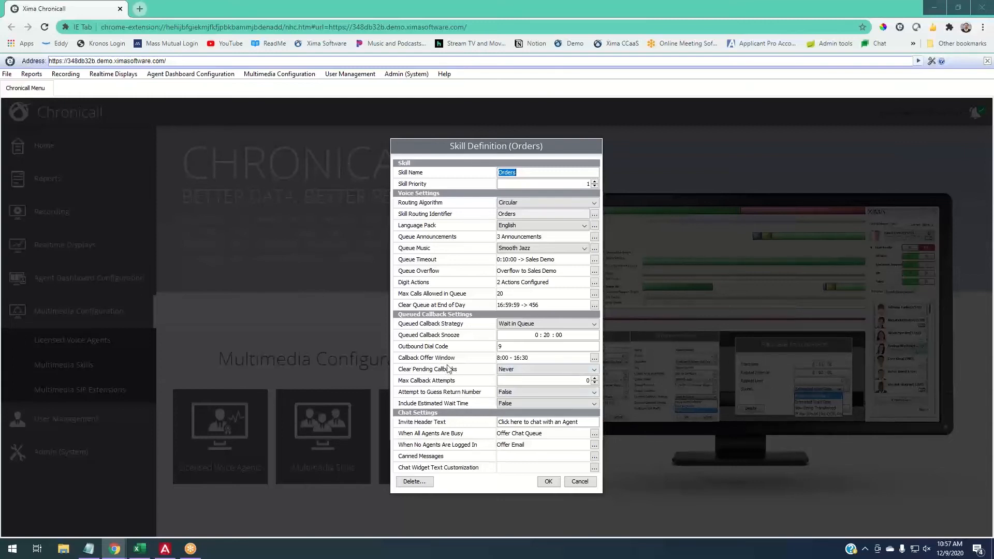
- Set pending callbacks to be cleared at 5 PM
mouse_move(482, 382)
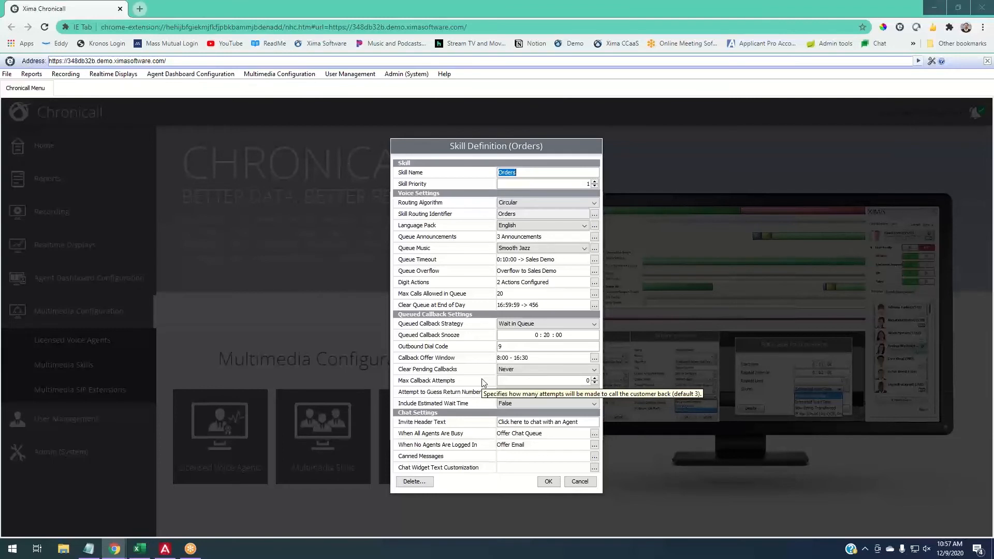
mouse_move(446, 372)
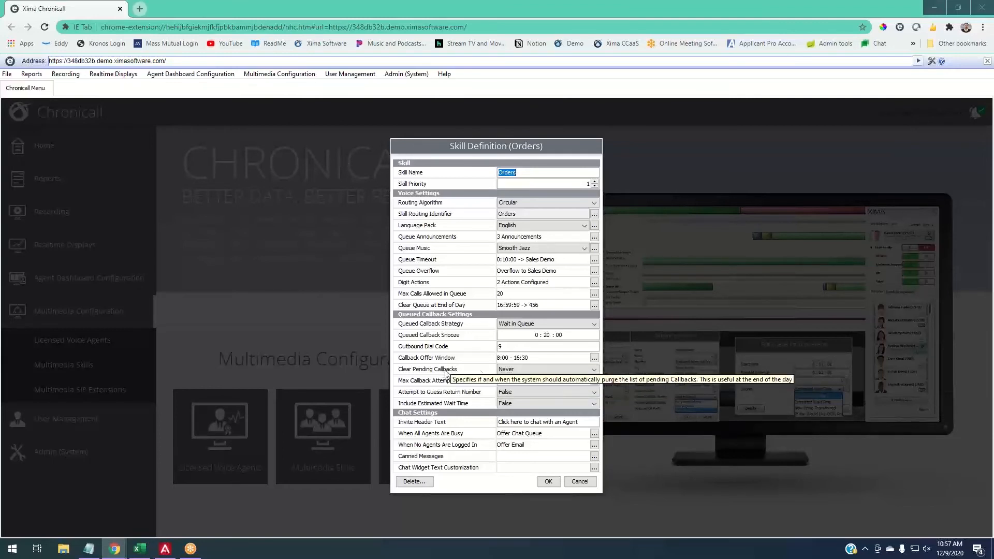
left_click(524, 367)
scroll(537, 404, "down", 1)
scroll(537, 404, "down", 2)
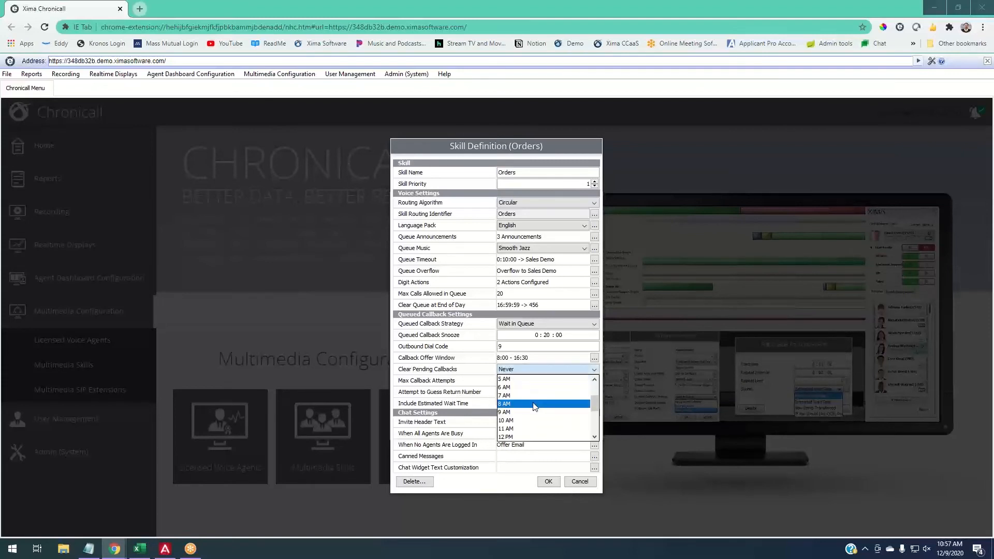
scroll(533, 409, "down", 1)
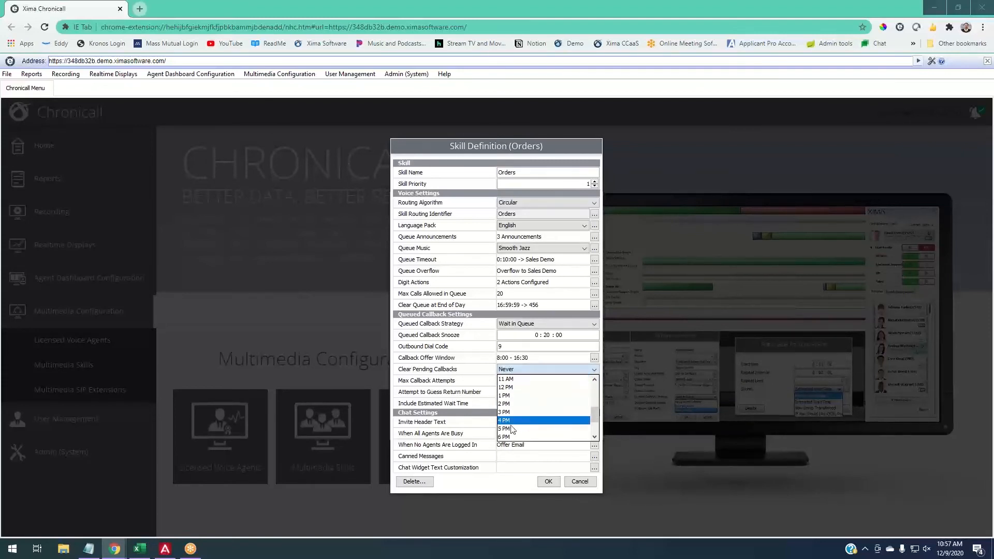
left_click(534, 428)
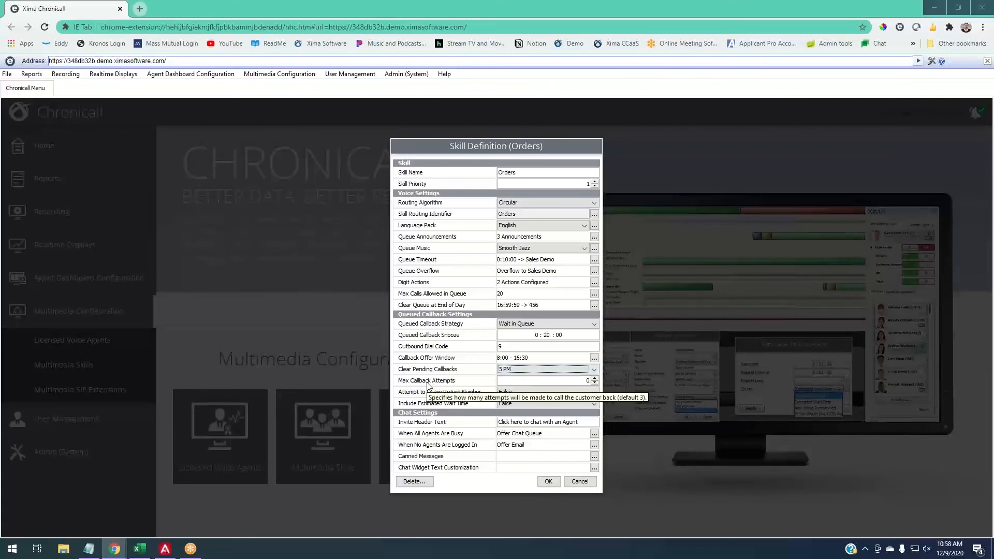
- Set the maximum callback attempts to 2
left_click(595, 379)
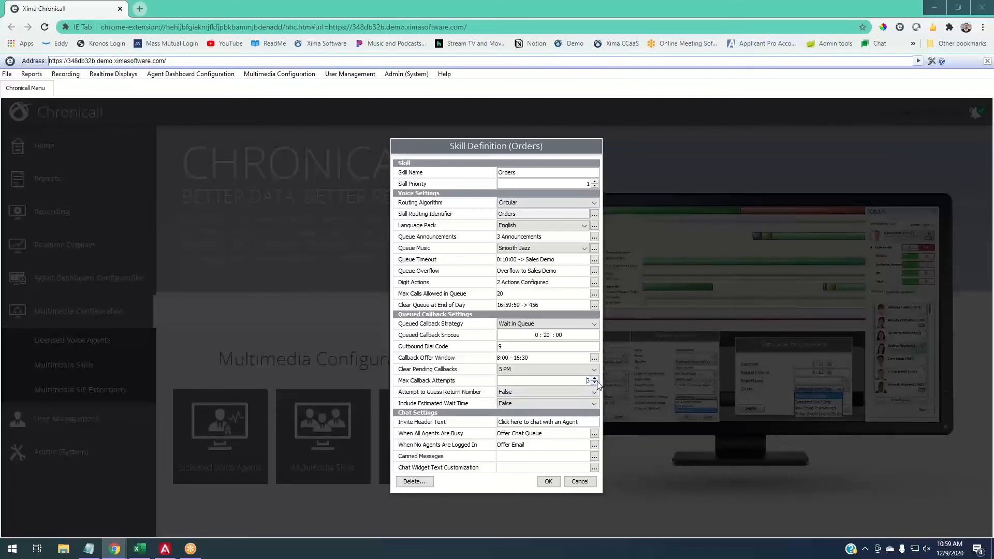
left_click(595, 379)
left_click(595, 383)
left_click(594, 383)
- Try True for Attempt to Guess Return Number, and return it to False
mouse_move(438, 398)
left_click(504, 395)
left_click(510, 399)
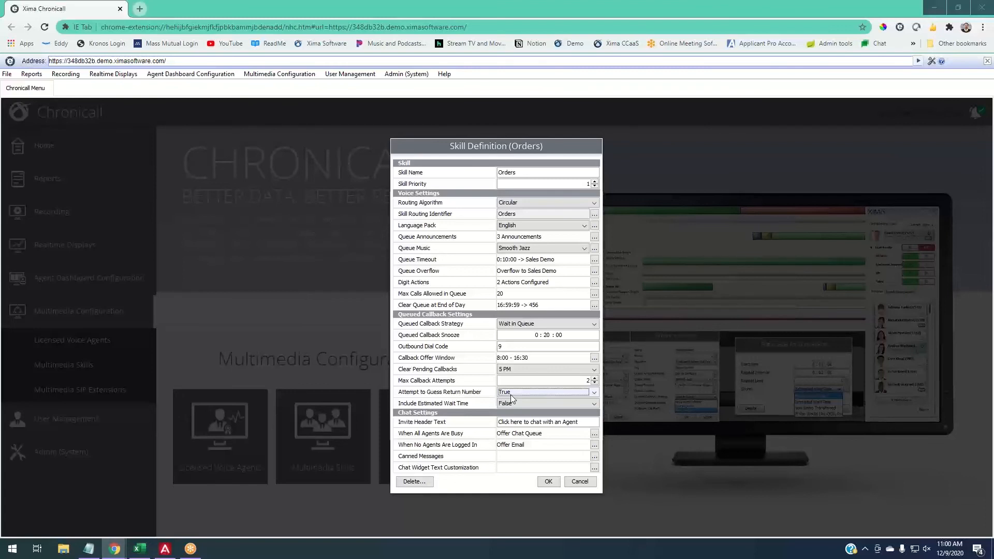
left_click(512, 395)
left_click(509, 410)
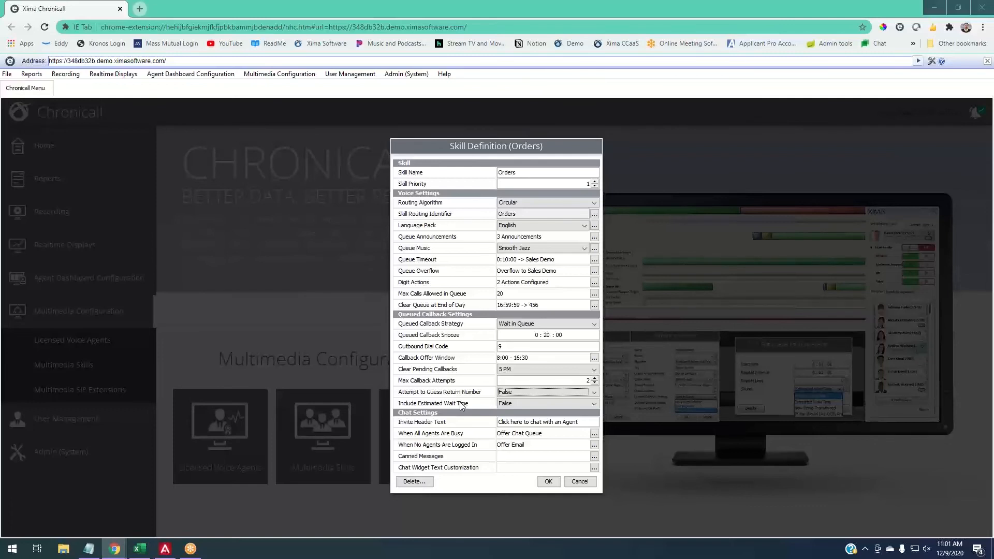
- Try True for Include Estimated Wait Time, and return it to False
left_click(520, 406)
left_click(517, 410)
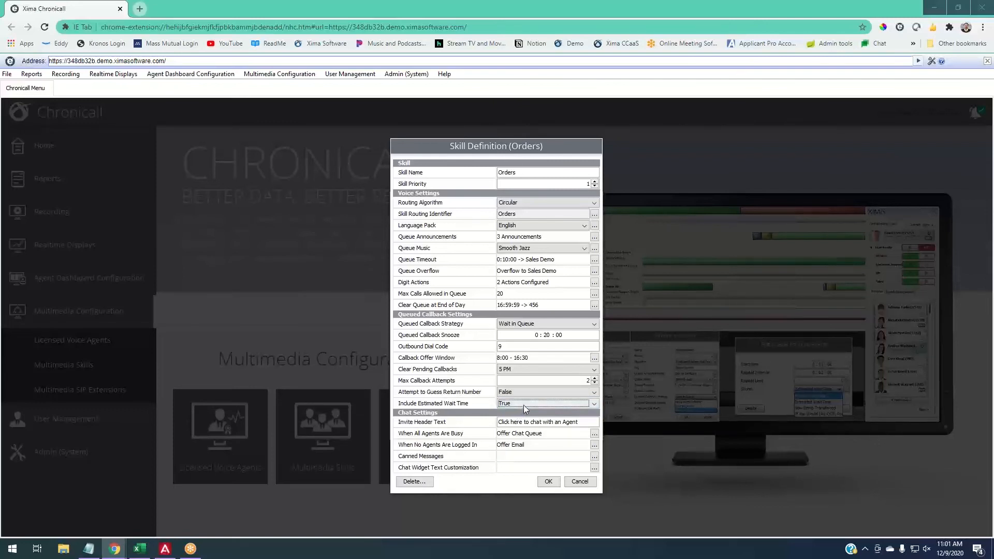
left_click(523, 405)
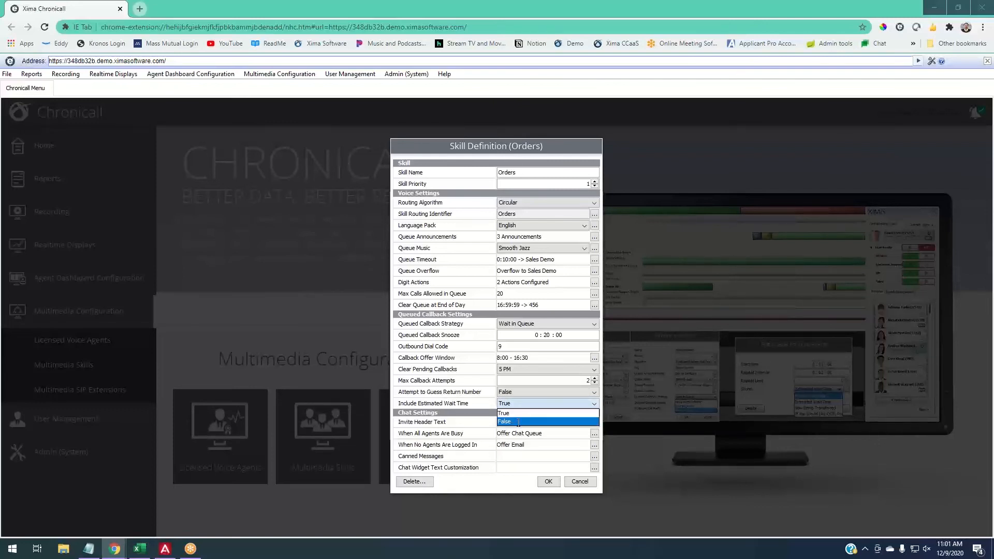
left_click(517, 419)
mouse_move(456, 406)
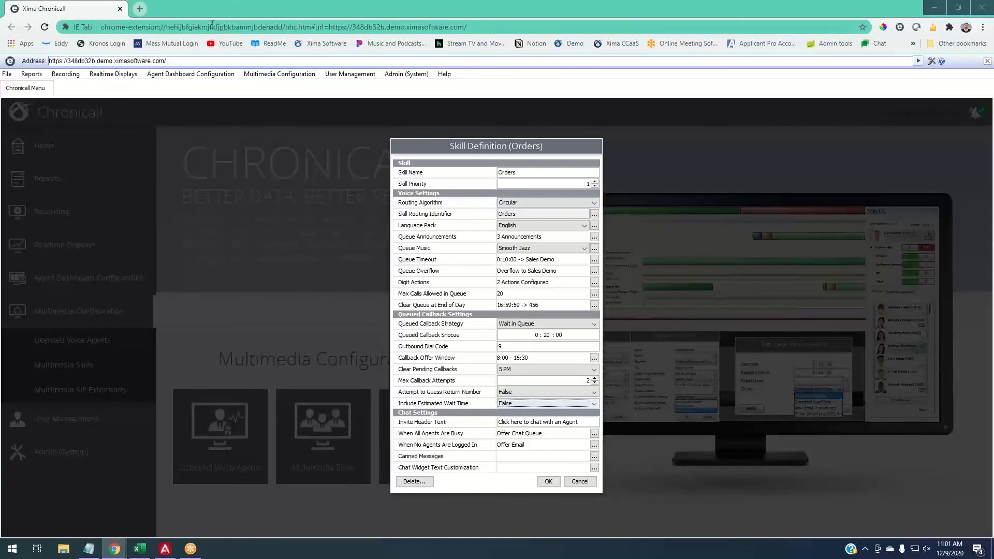
- Open the Xima Software website in a new browser tab and expand its chat widget to view the invite header
left_click(139, 8)
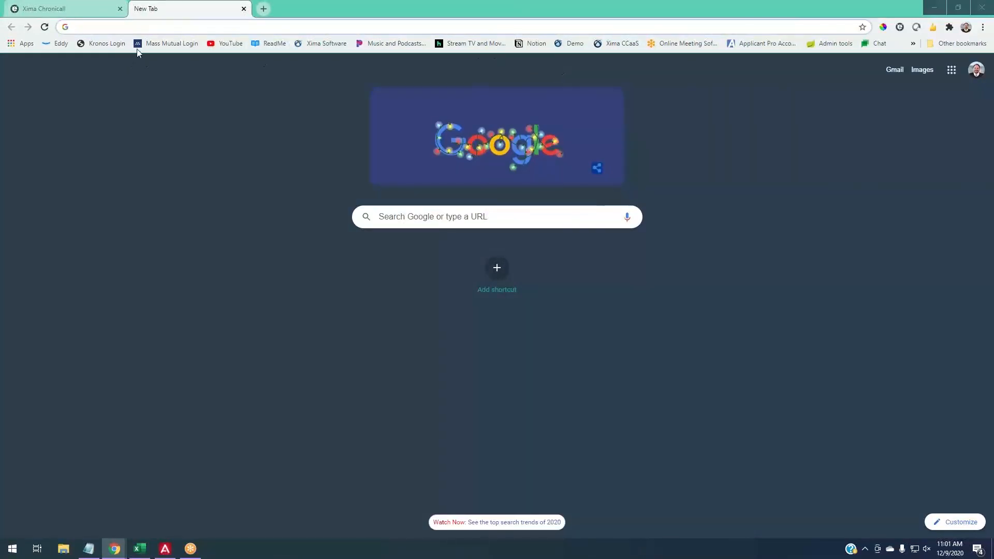
left_click(314, 43)
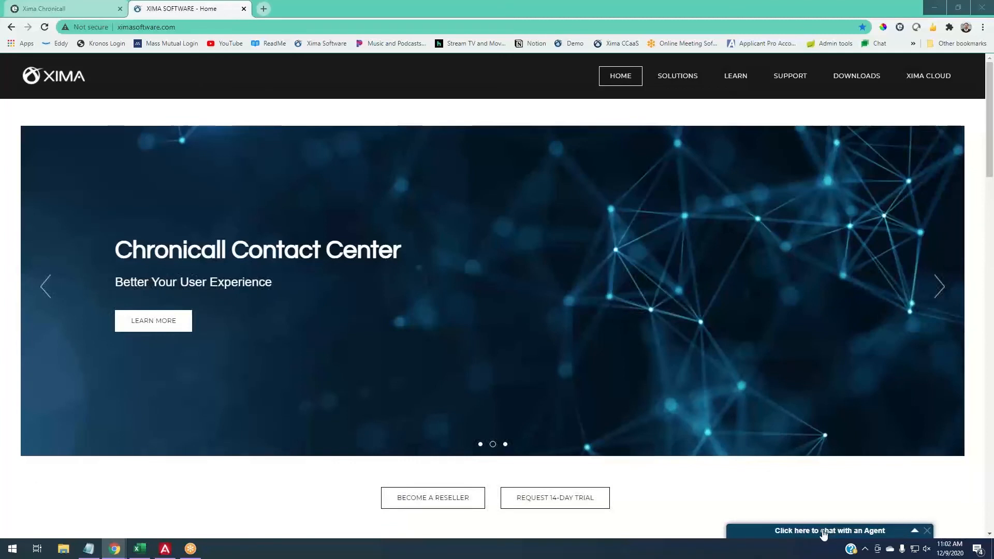
left_click(824, 534)
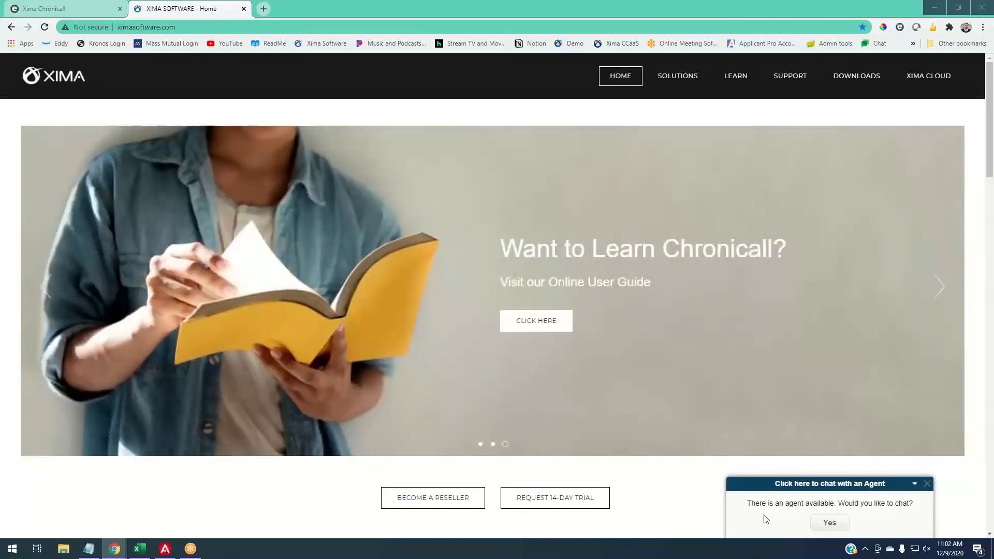
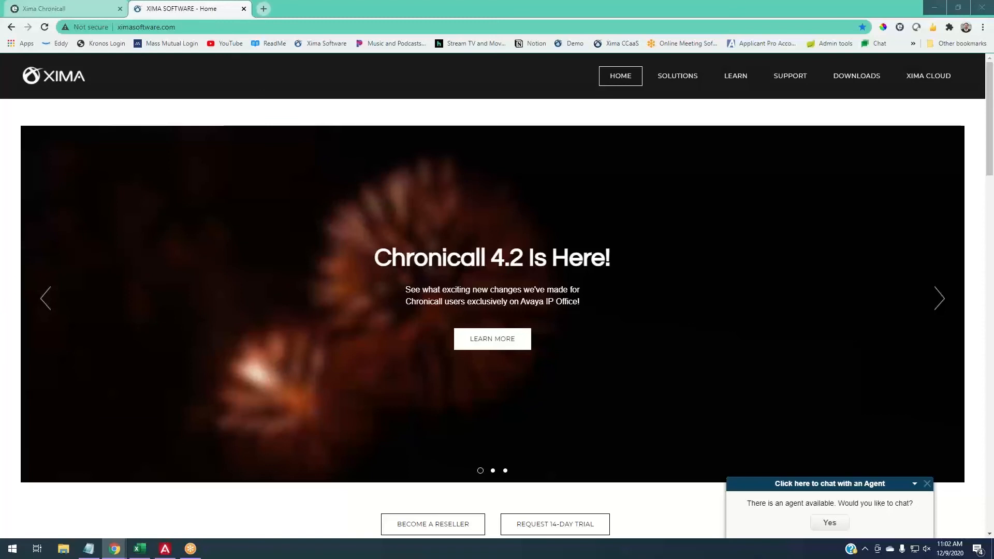
- Switch to the Contact Center Agent Client, log in as the agent with the account password, decline saving it, and use the deskphone
left_click_drag(991, 9, 206, 10)
left_click(442, 257)
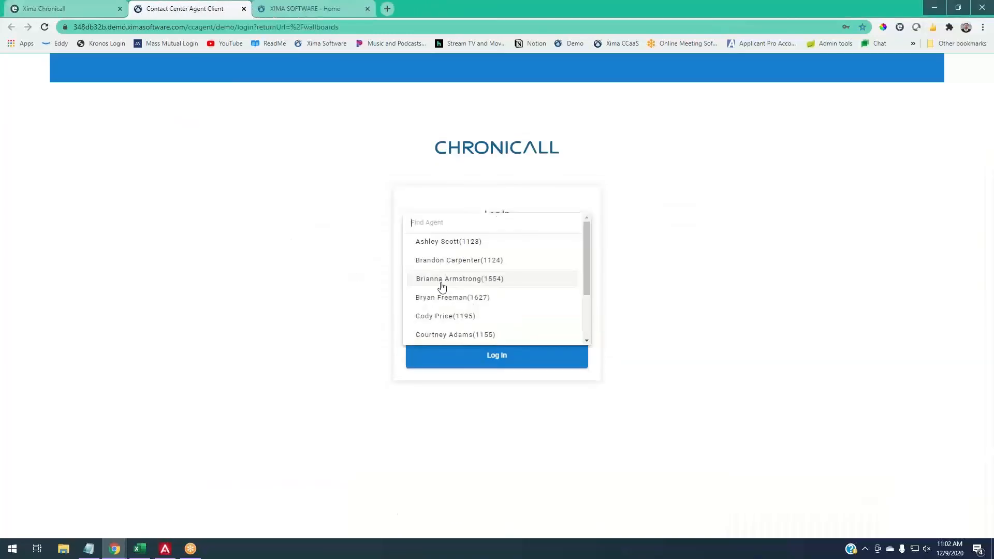
left_click(440, 295)
left_click(459, 280)
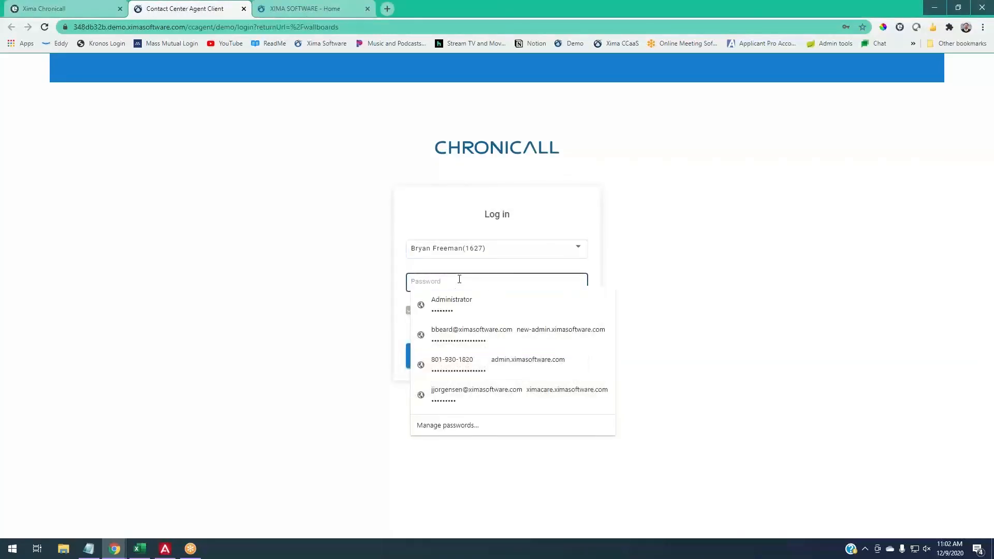
type("••••")
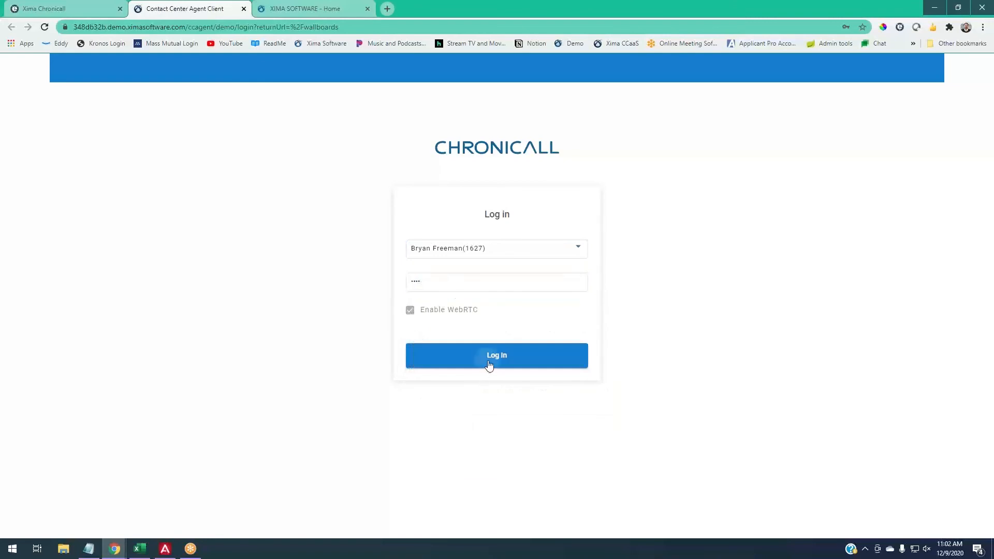
left_click(489, 362)
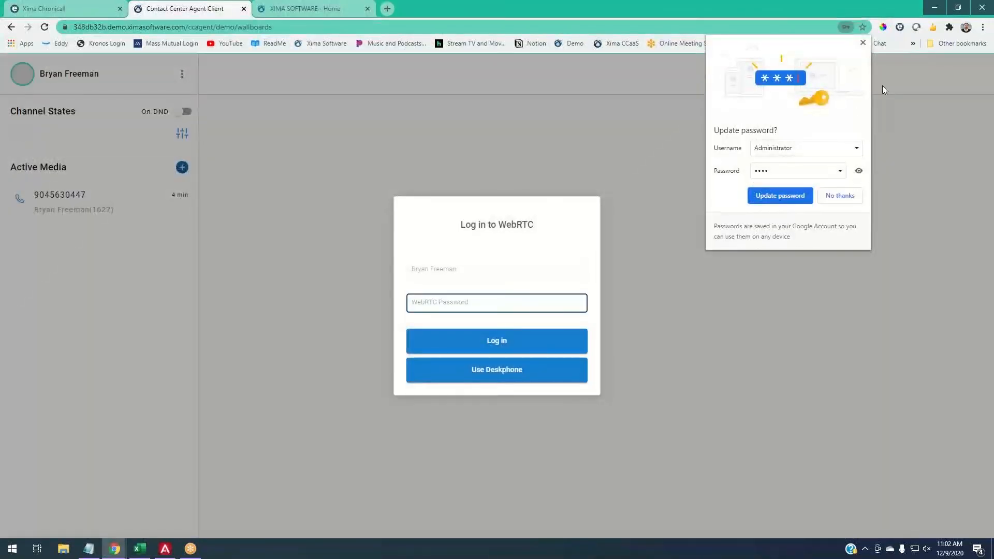
left_click(863, 43)
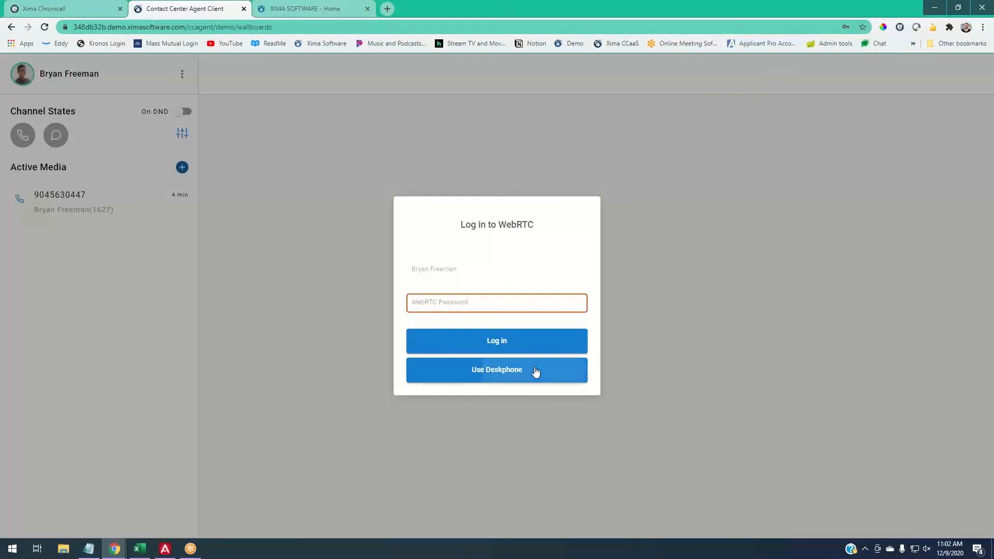
left_click(535, 372)
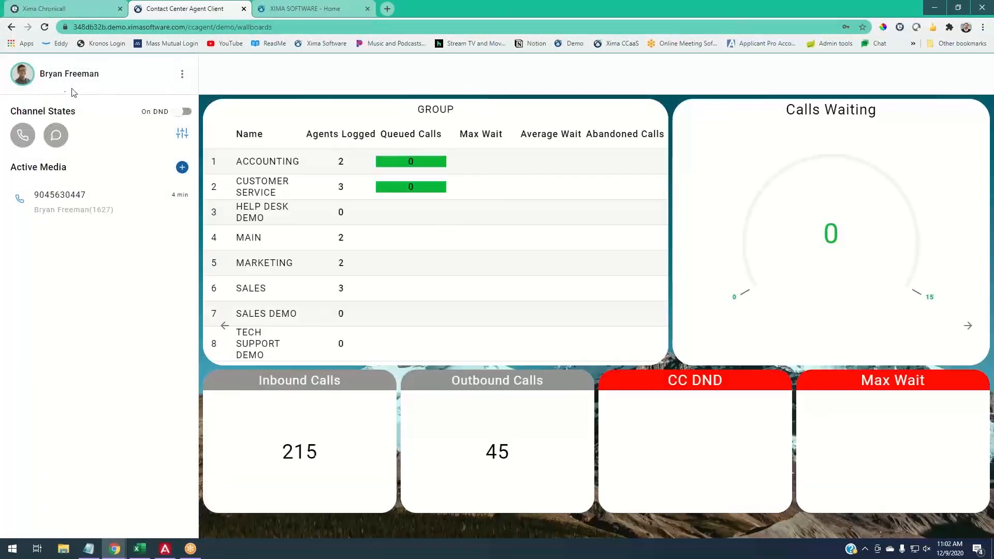
- Set the agent to Ready, turn all skills on, and make the chat channel available
left_click(182, 112)
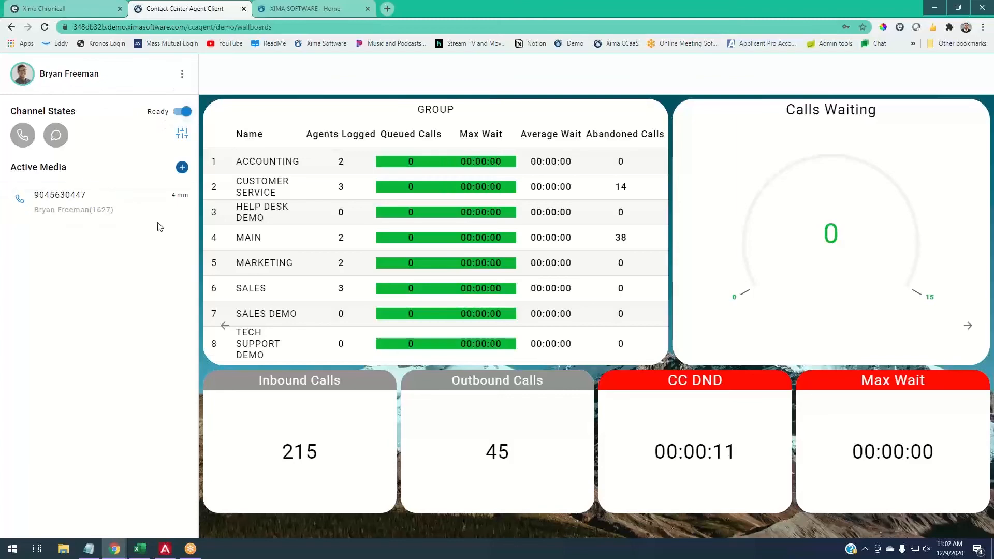
left_click(182, 133)
left_click(424, 351)
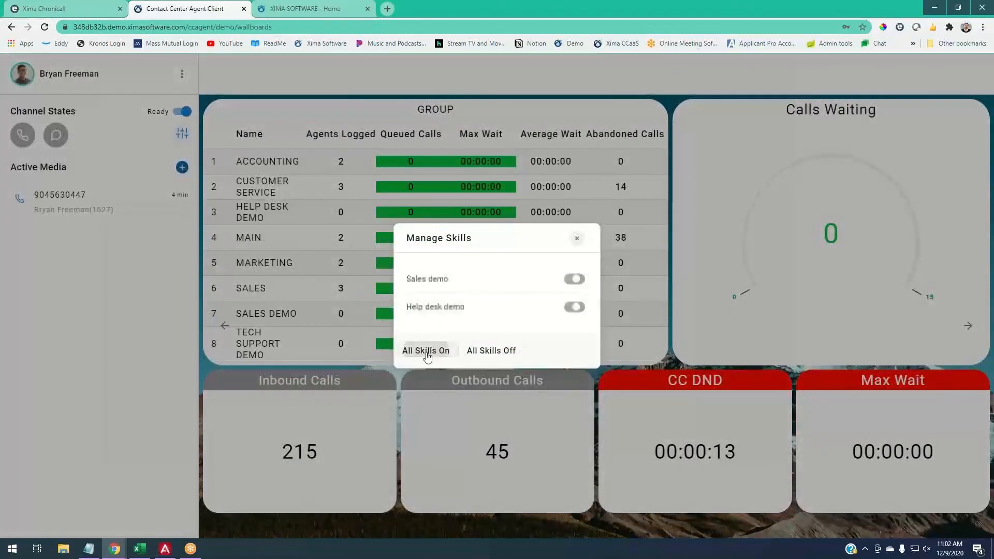
left_click(576, 238)
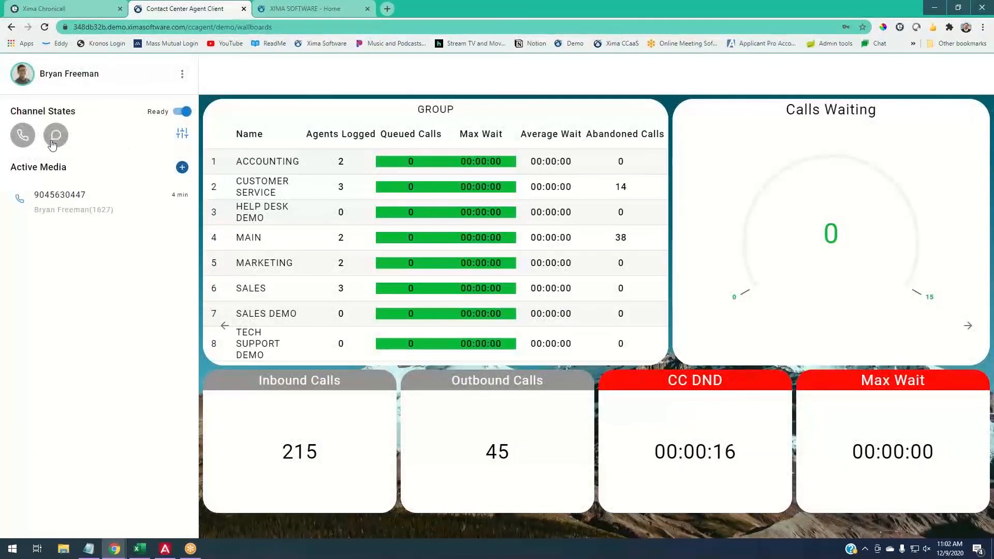
left_click(65, 132)
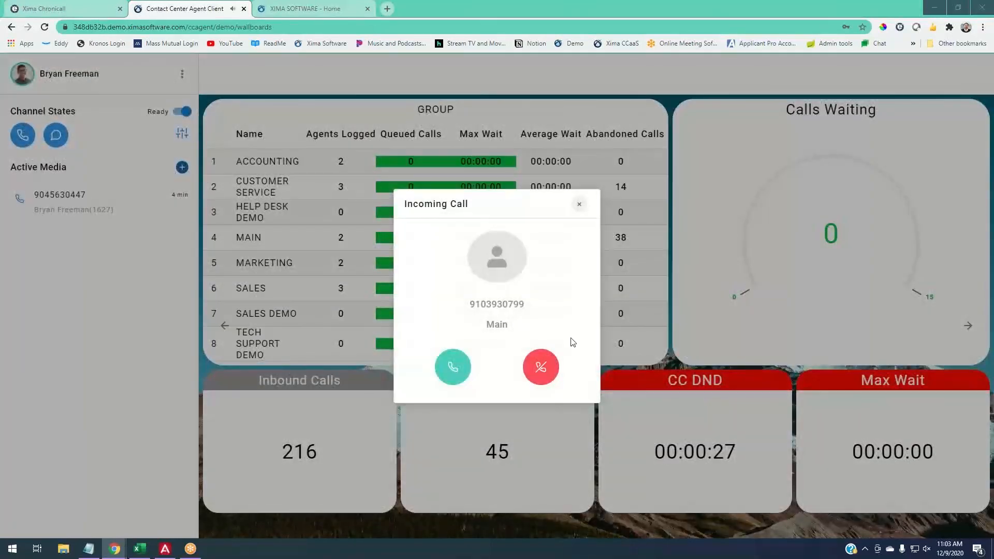
- Accept the incoming calls and the Customer Service chat offer, and open the chat conversation
left_click(448, 369)
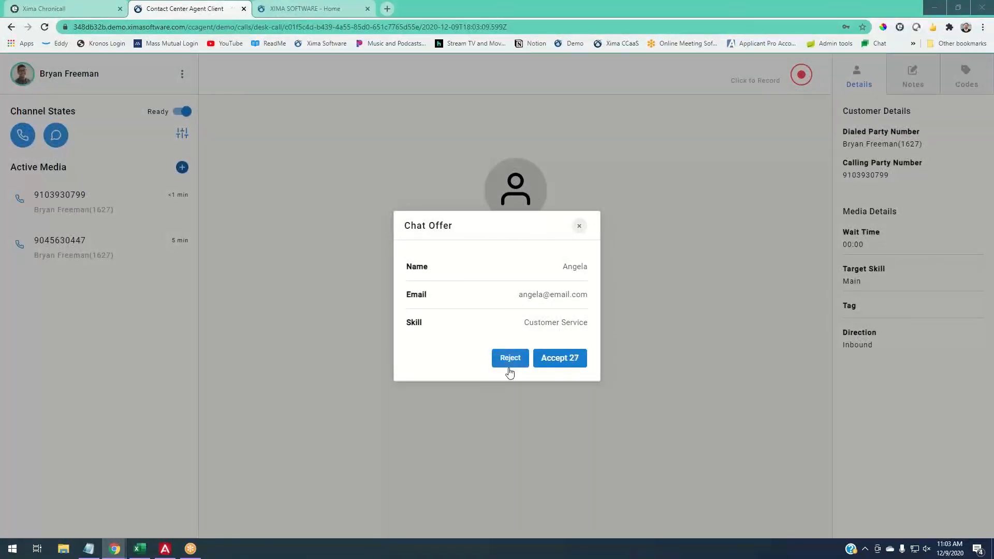
left_click(548, 369)
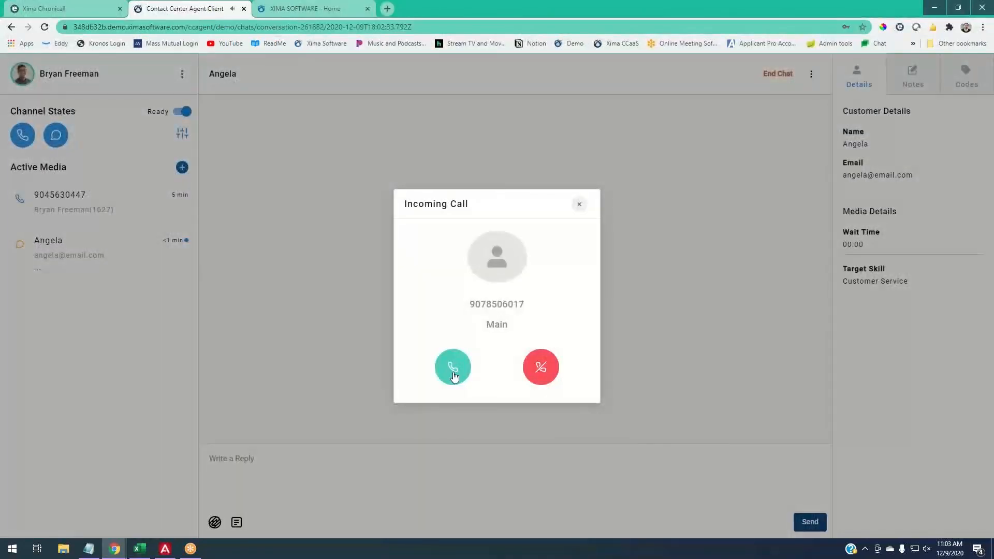
left_click(454, 374)
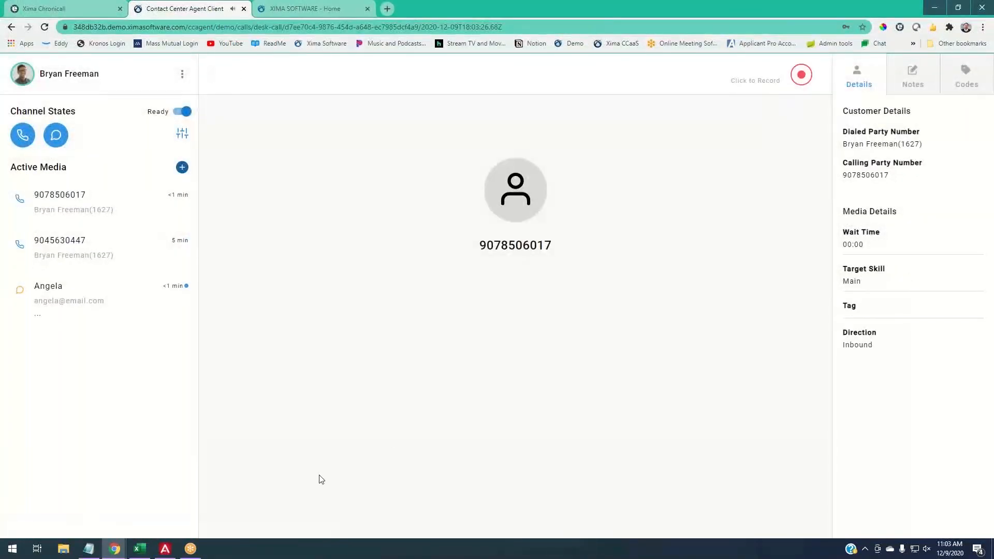
left_click(46, 280)
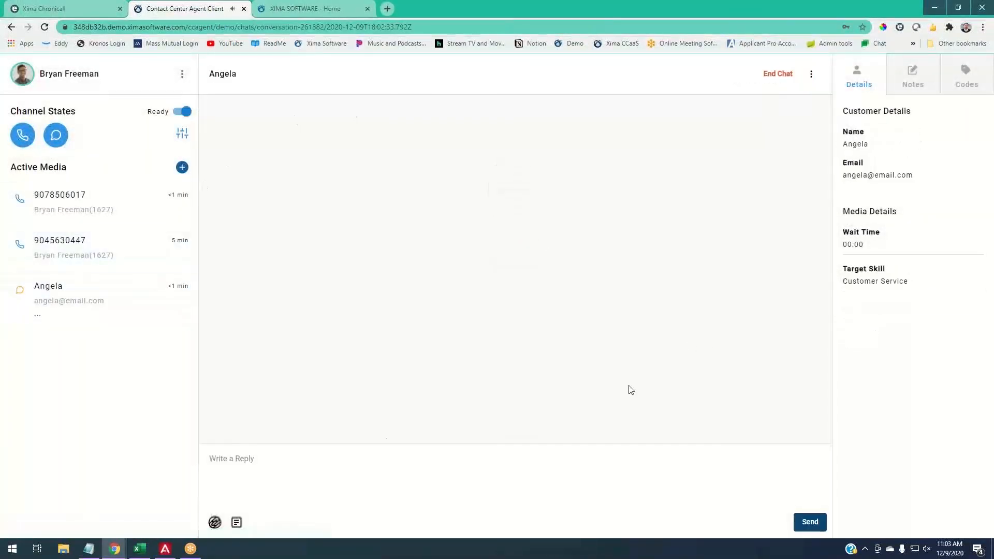
- Send the reply "Hey how can I help?" in the customer's chat conversation
left_click(331, 477)
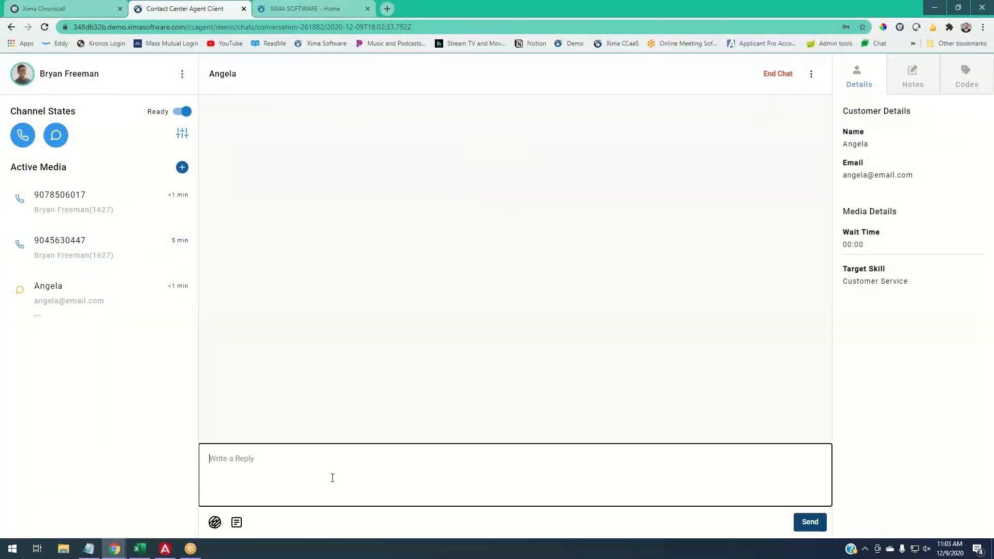
type("Hey how can I help!?")
key("Return")
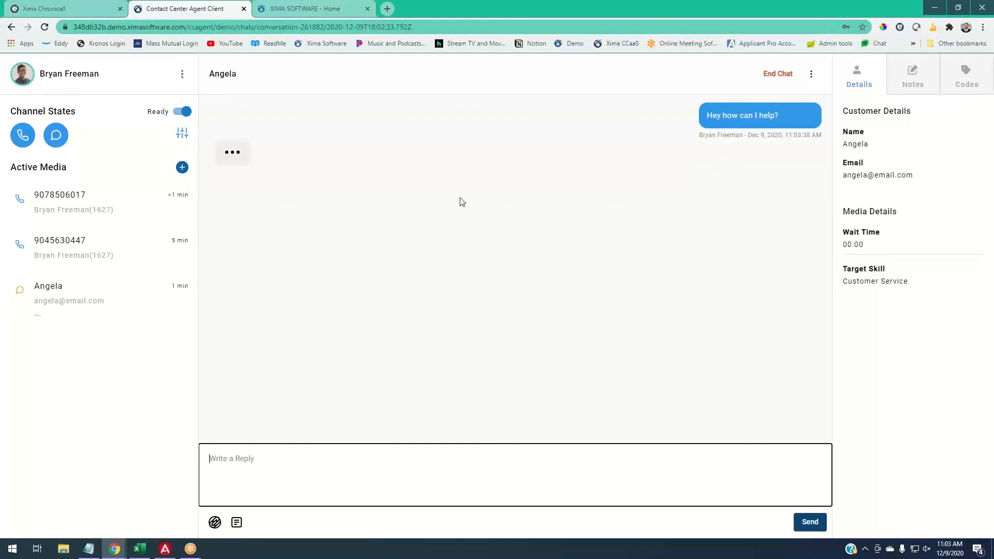
- Compare the Orders skill's Invite Header Text in Chronicall with the header of the Xima website's chat widget
left_click(307, 8)
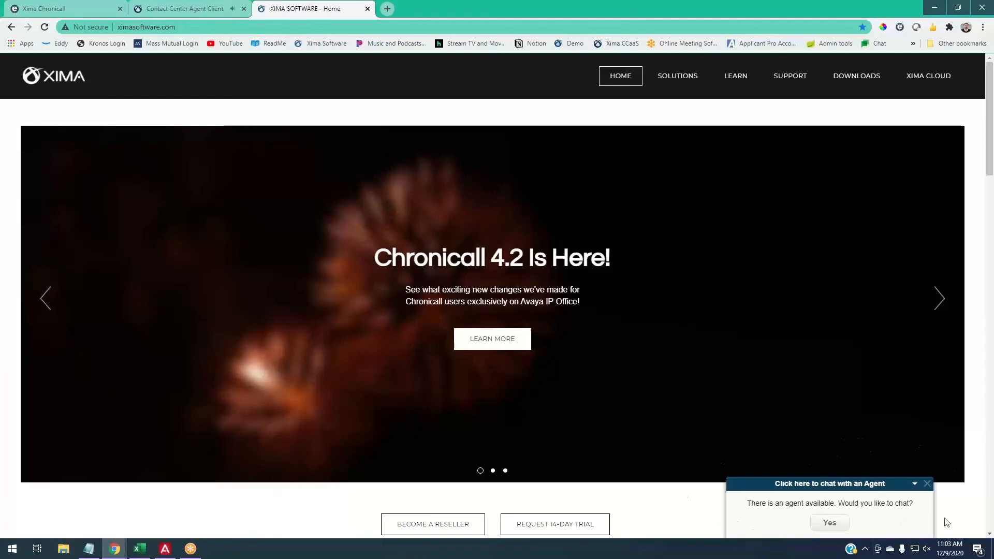
left_click(76, 11)
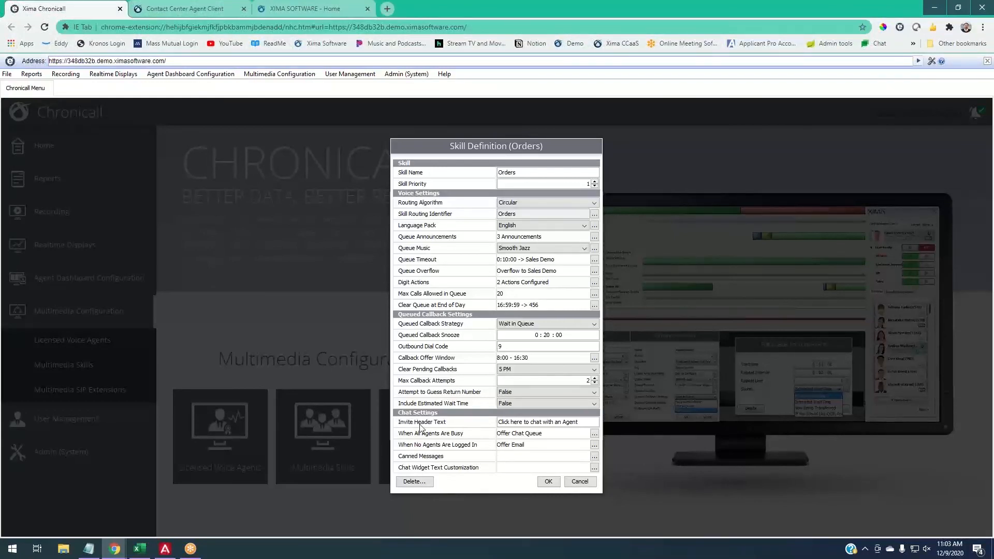
left_click(300, 12)
right_click(806, 430)
right_click(804, 479)
left_click(668, 498)
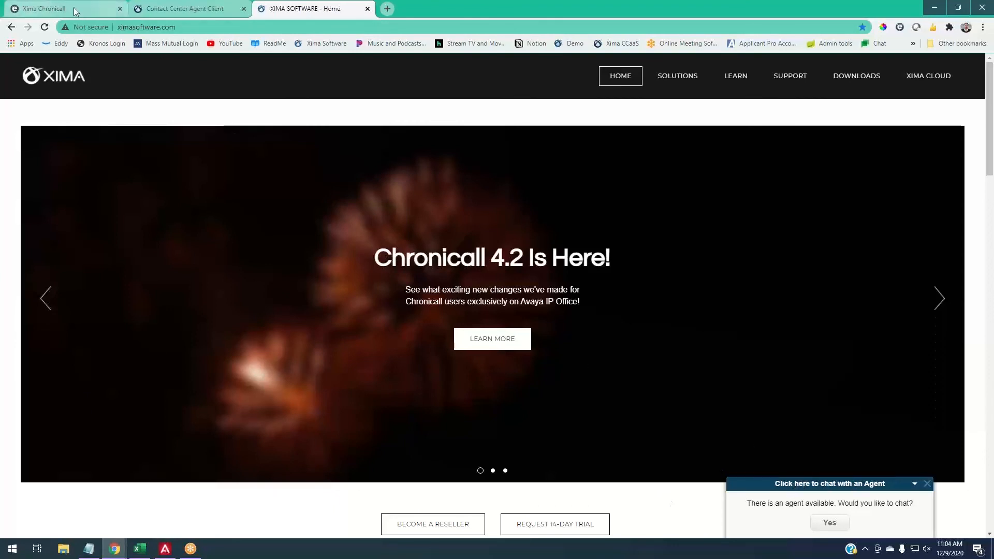
left_click(44, 8)
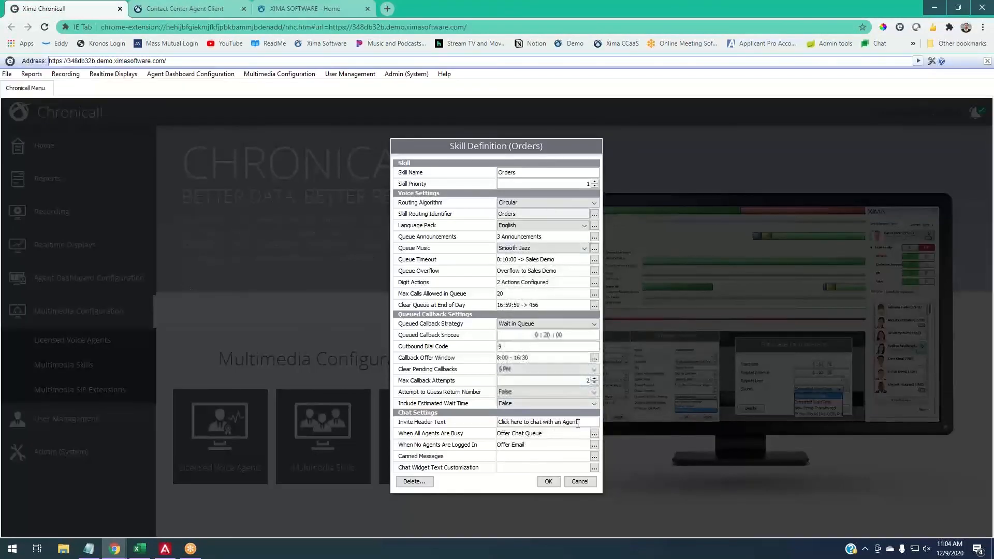
mouse_move(579, 422)
left_mouse_down()
mouse_move(522, 422)
mouse_move(590, 421)
left_mouse_up()
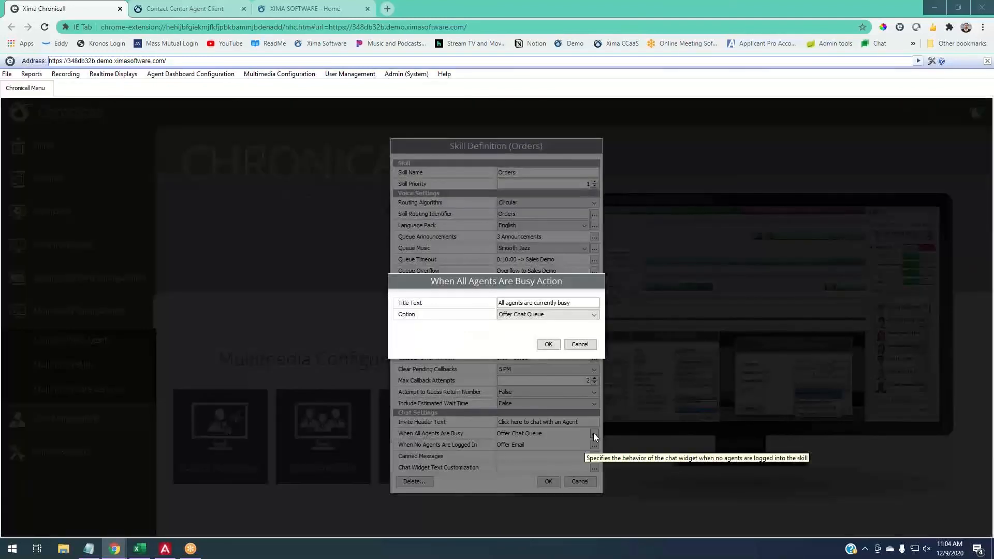
- Open the When All Agents Are Busy action and examine its title text and available options
left_click(594, 434)
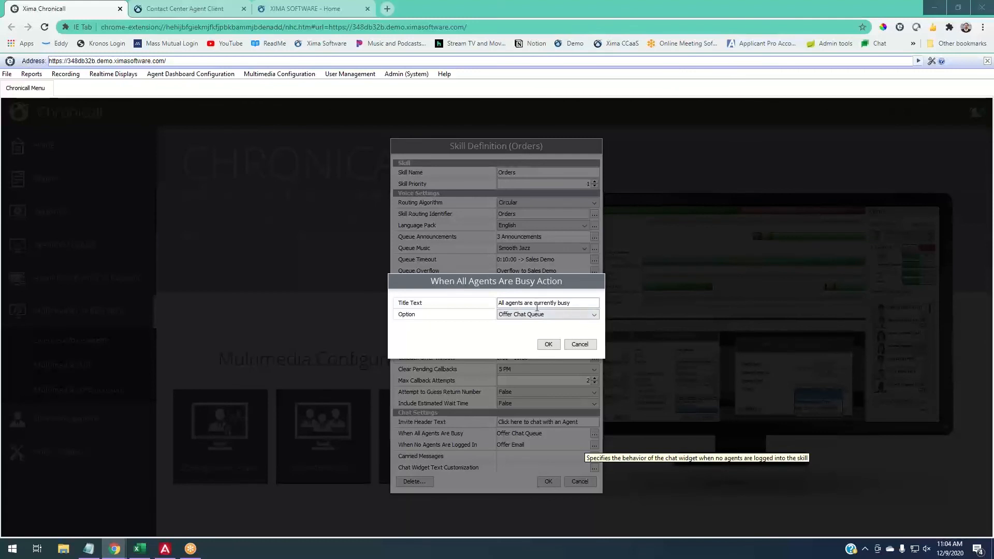
left_click_drag(498, 303, 590, 309)
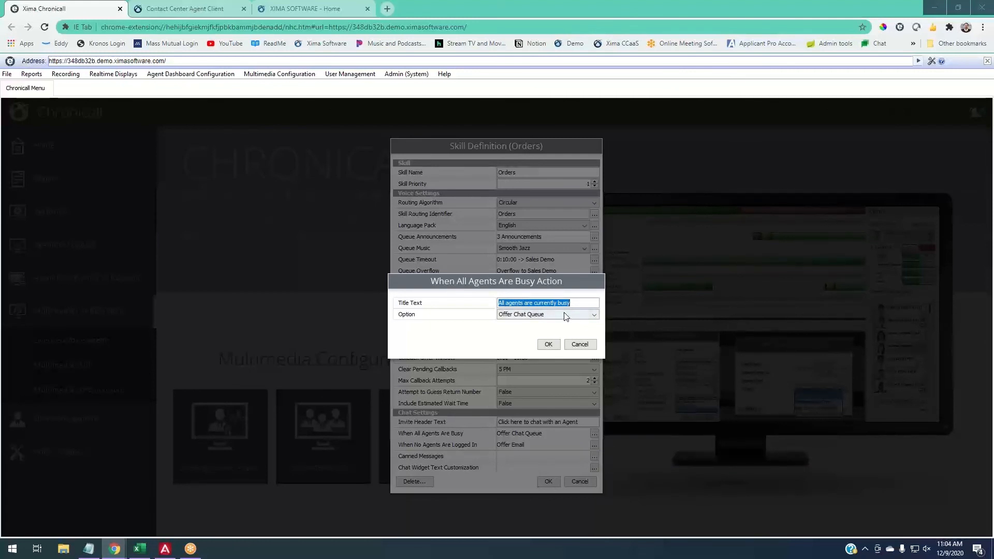
left_click(566, 317)
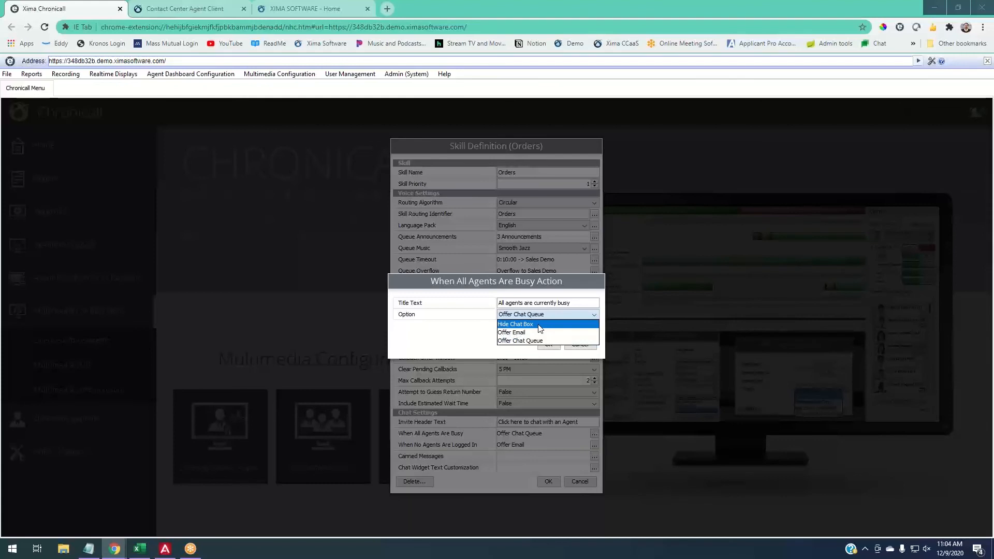
- Move the Xima Software website tab directly beside the Chronicall tab and return to the busy action settings
left_click(285, 10)
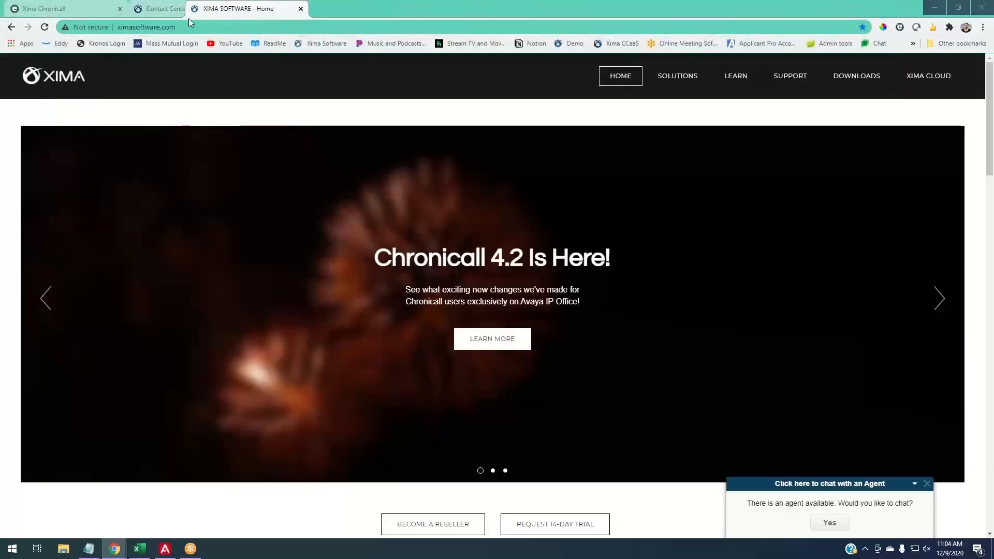
left_click_drag(189, 22, 176, 16)
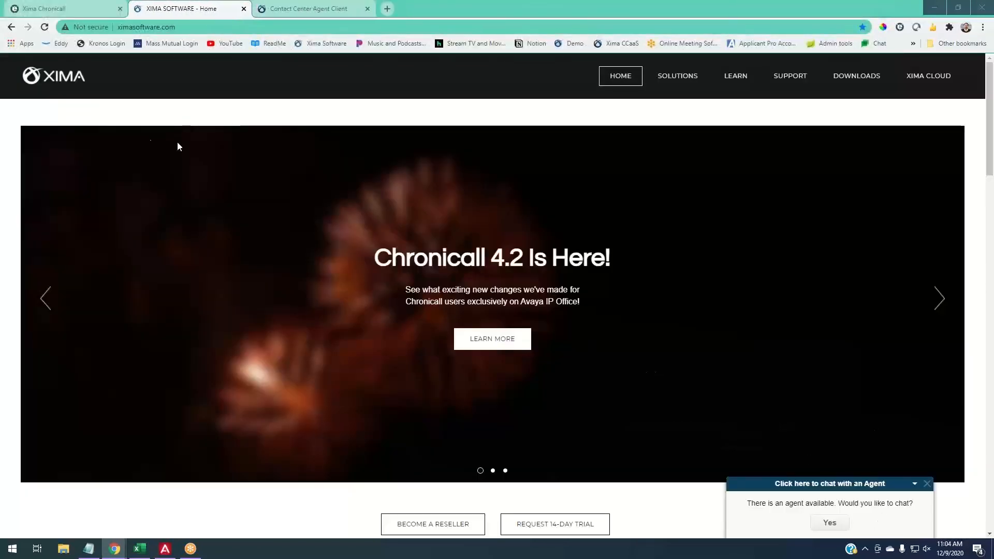
left_click(70, 9)
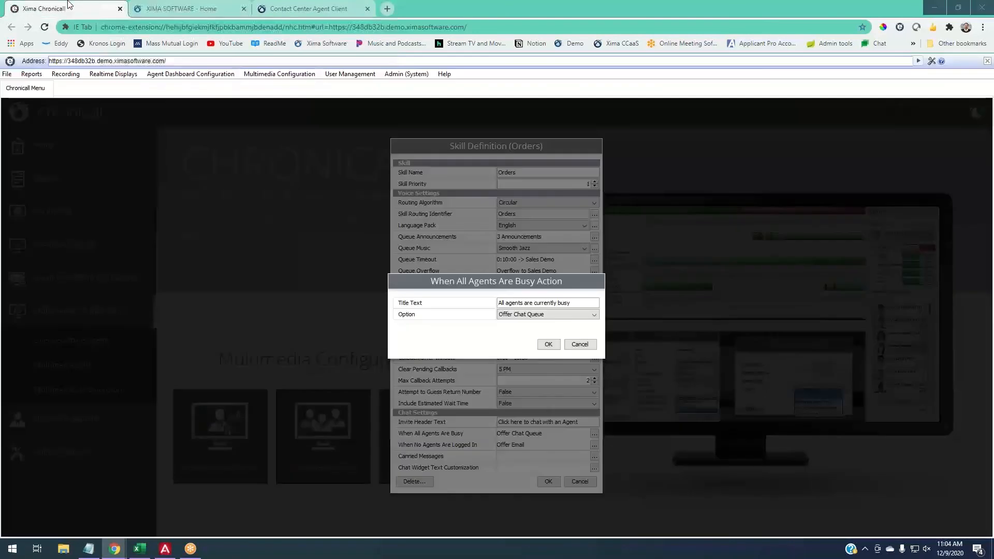
- Review the busy action options against the website's chat widget, choose Offer Chat Queue, and confirm the action
left_click(545, 316)
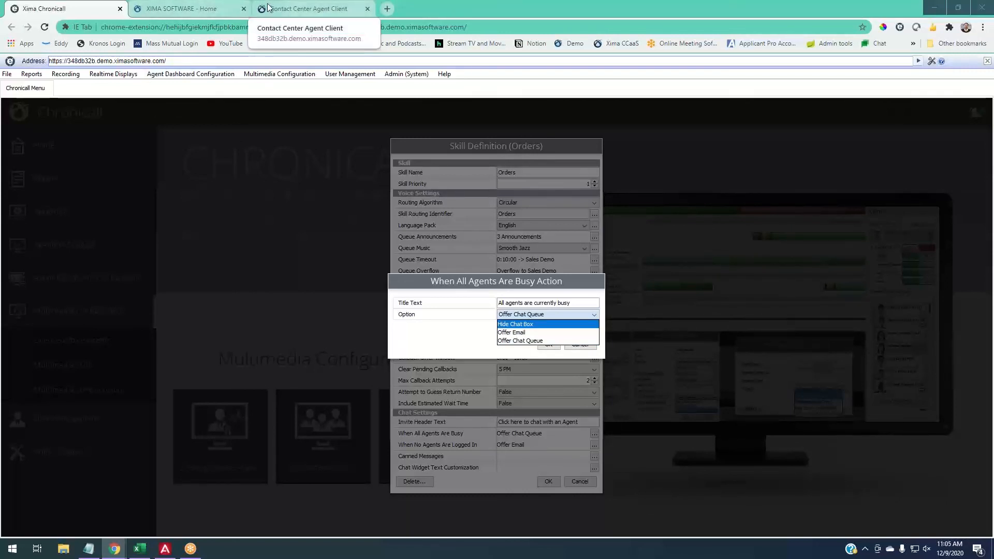
left_click(202, 7)
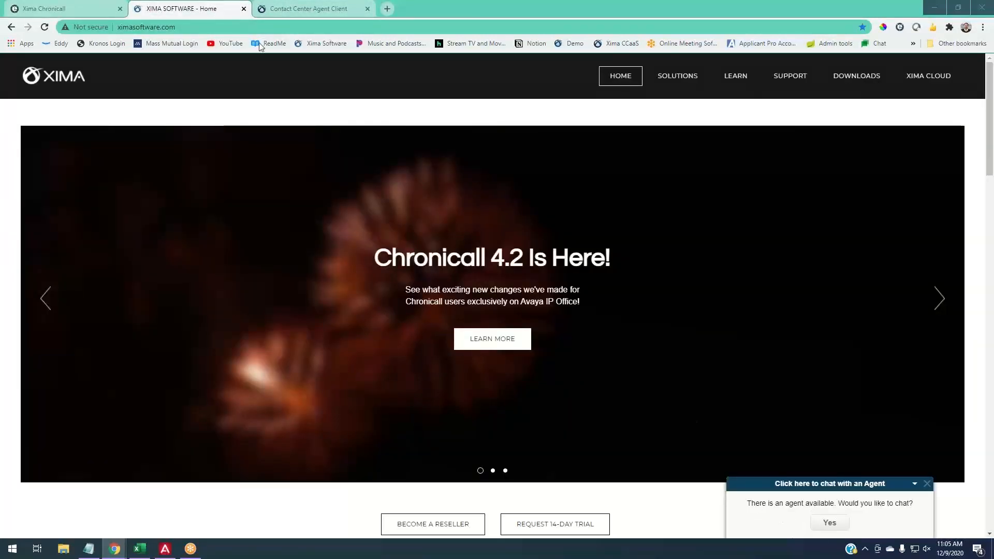
left_click(76, 8)
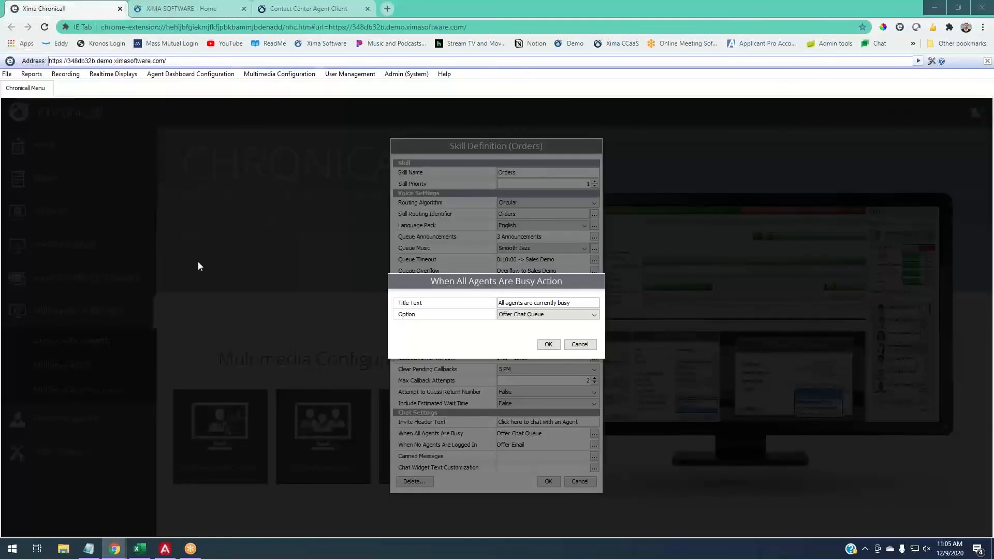
left_click(523, 316)
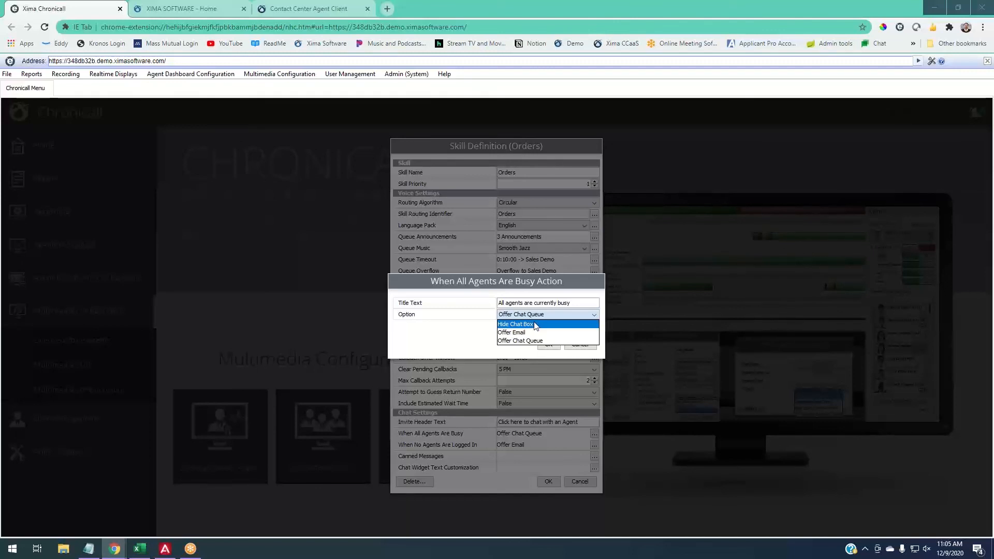
left_click(483, 340)
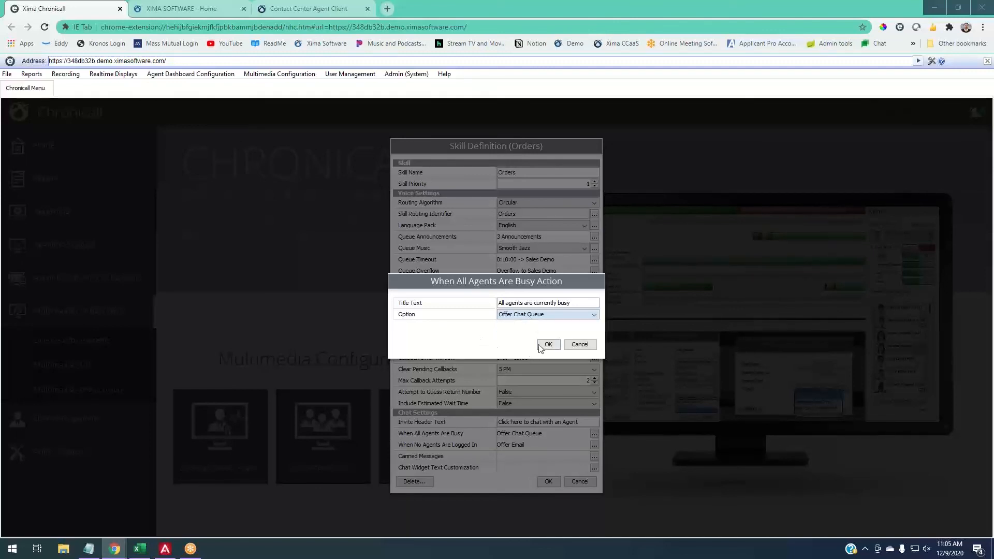
left_click(548, 344)
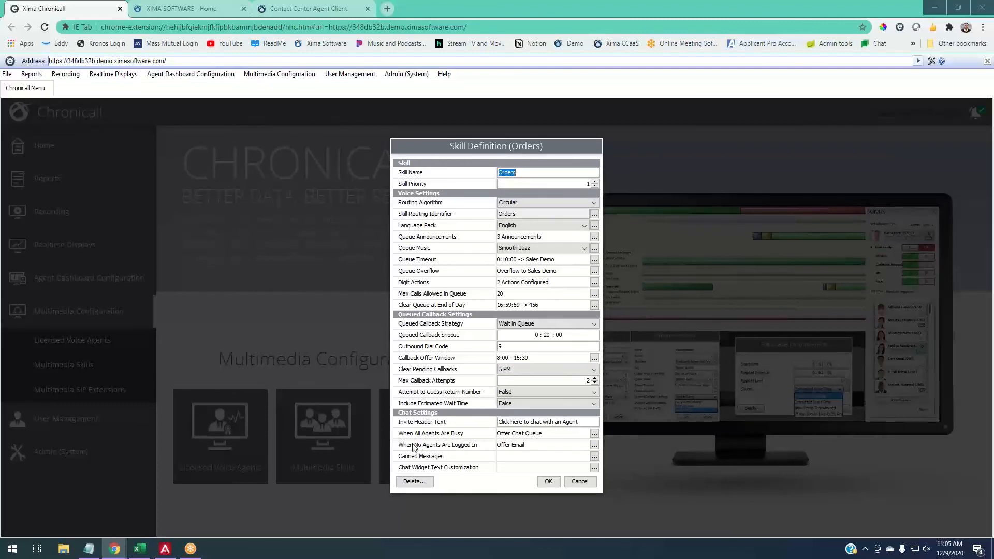
- Review the When No Agents Are Logged In options against the website's chat widget, keep Offer Email, and confirm the action
left_click(595, 446)
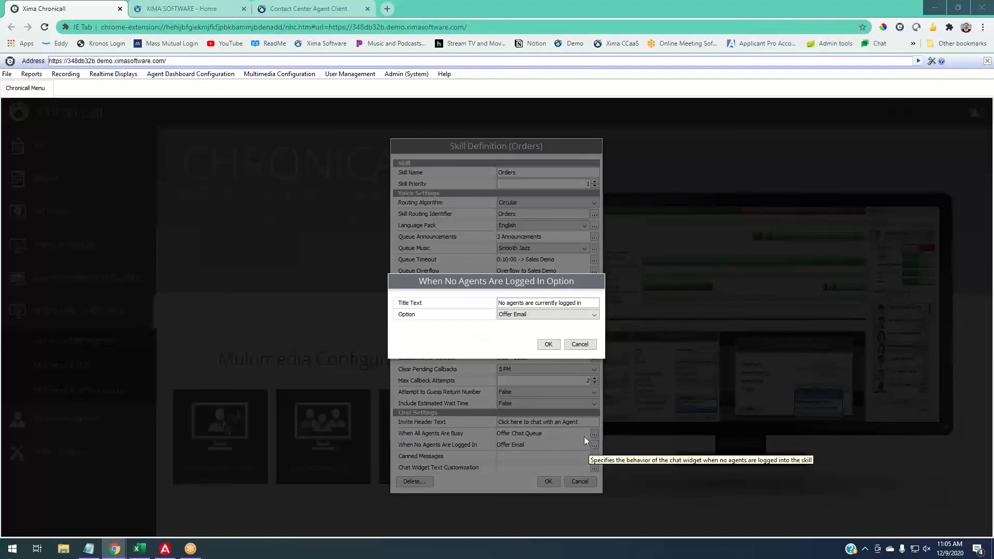
left_click(534, 315)
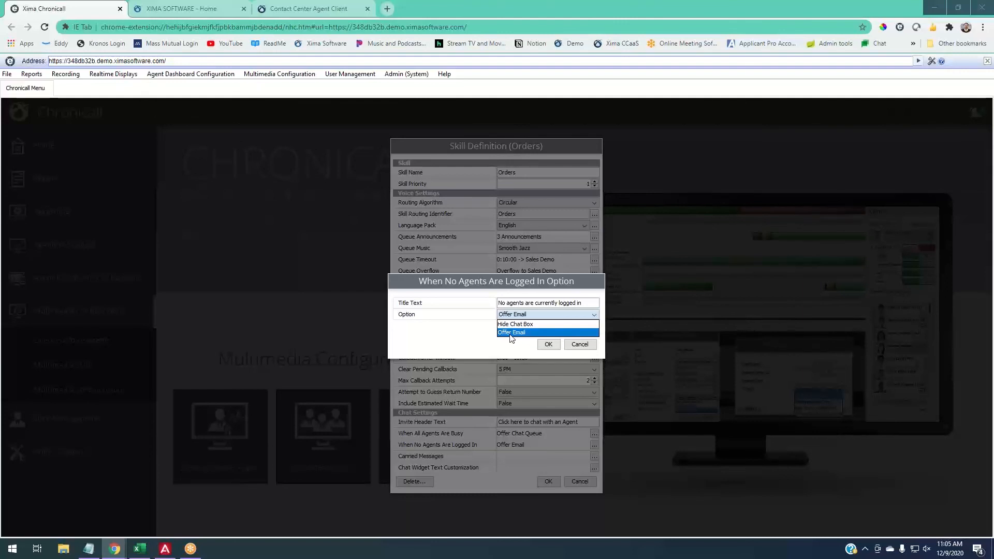
left_click(156, 7)
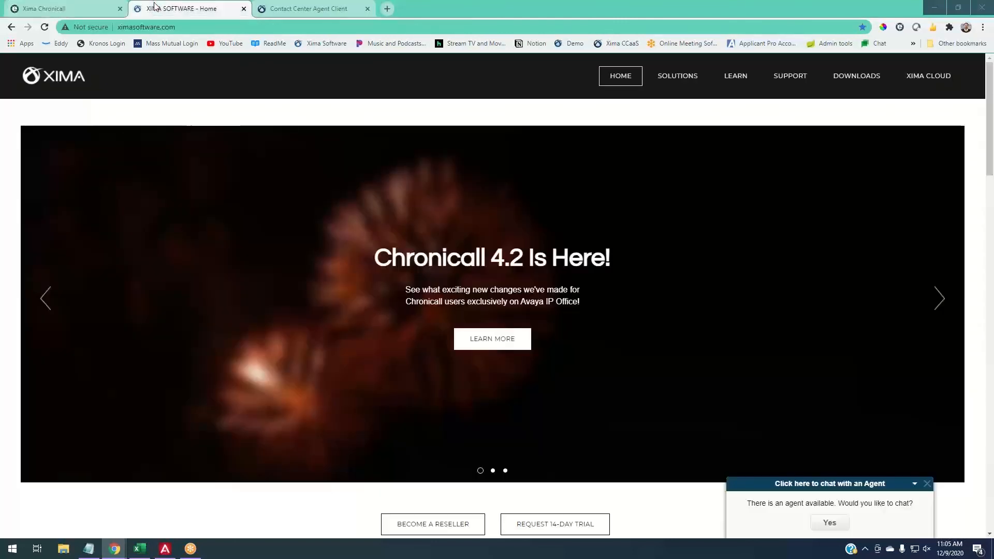
left_click(94, 7)
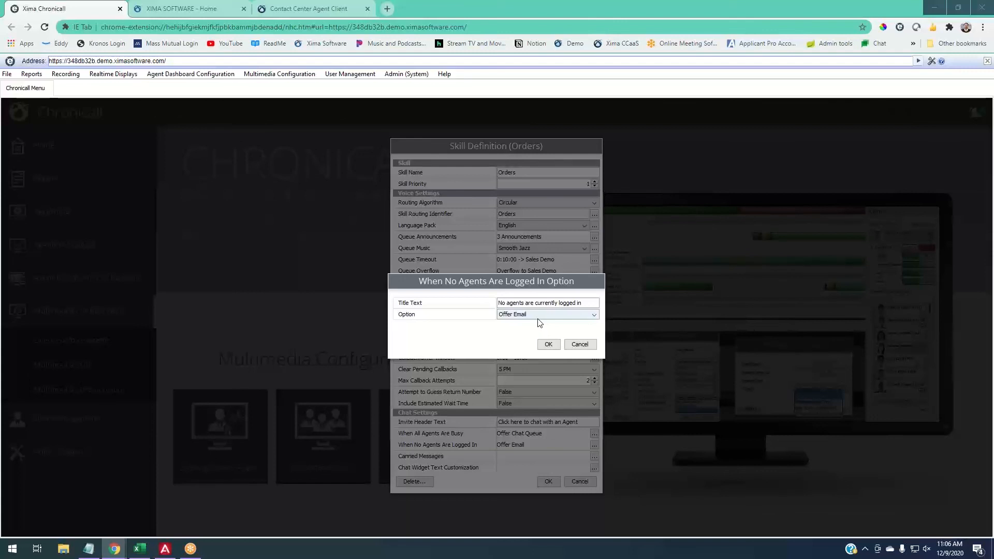
left_click(548, 344)
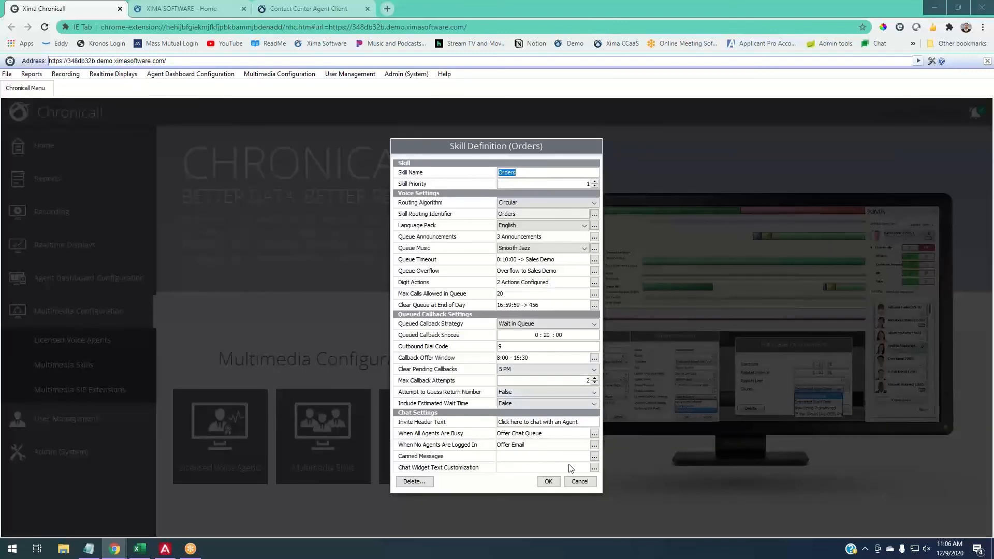
- Open the Orders skill's Canned Messages and examine where message templates are offered in the agent client's active chat
left_click(595, 458)
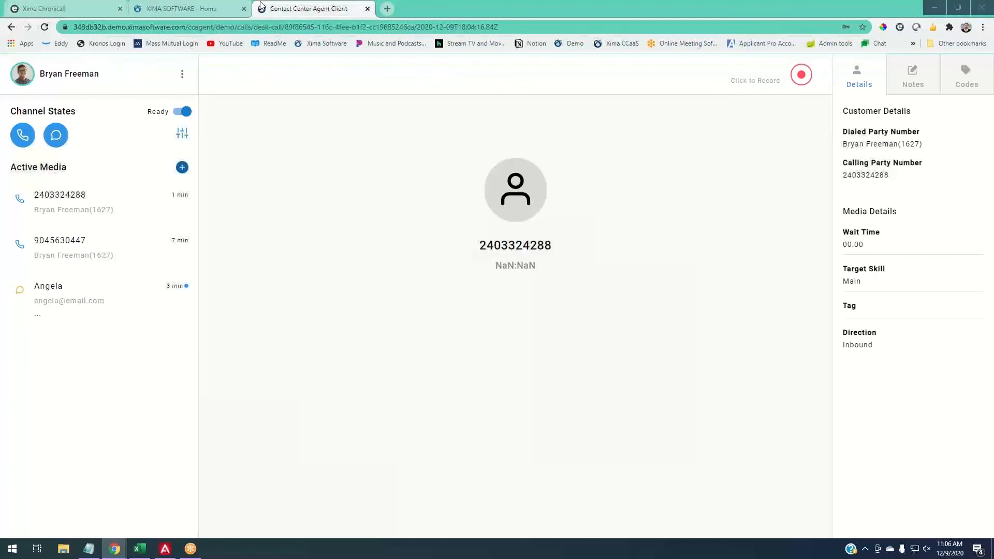
left_click(273, 6)
left_click(54, 308)
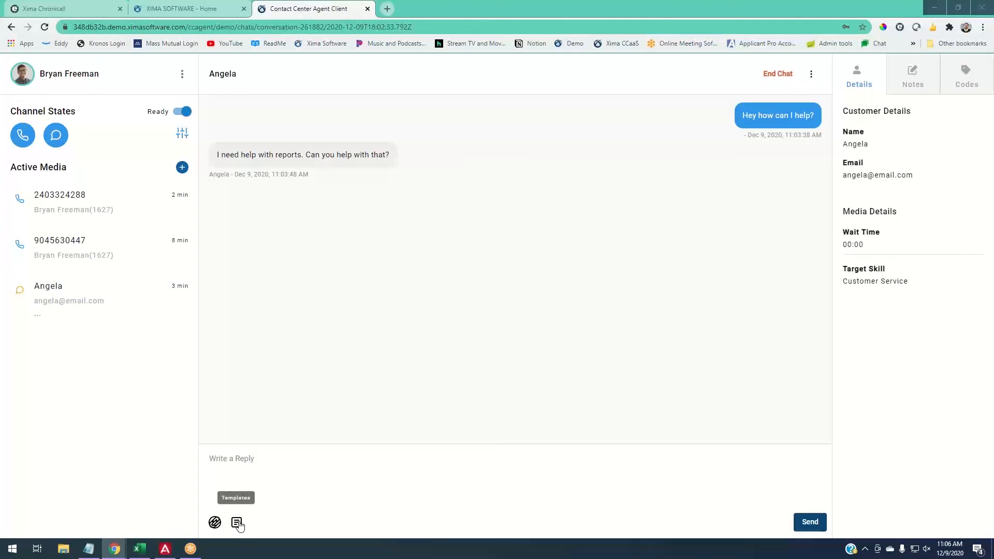
left_click(238, 524)
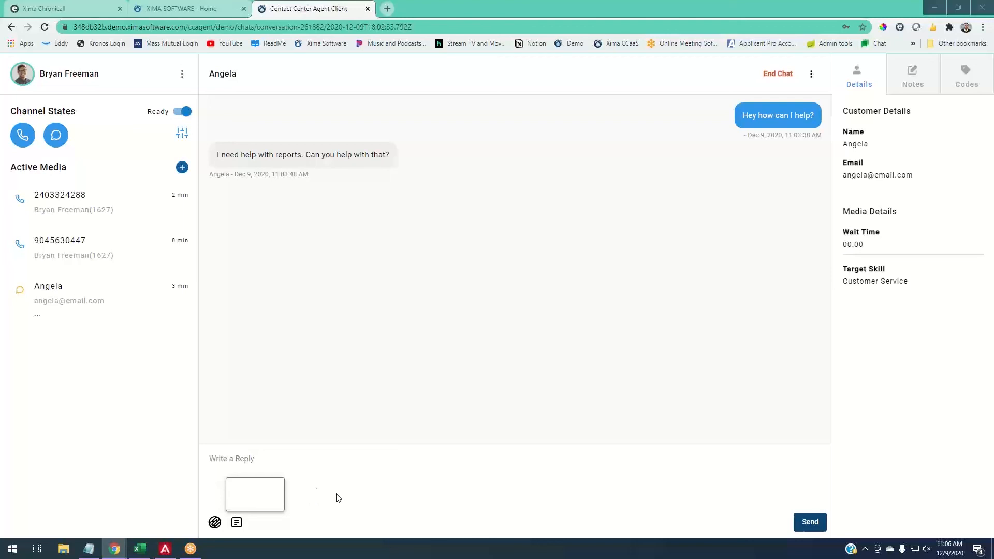
left_click(75, 9)
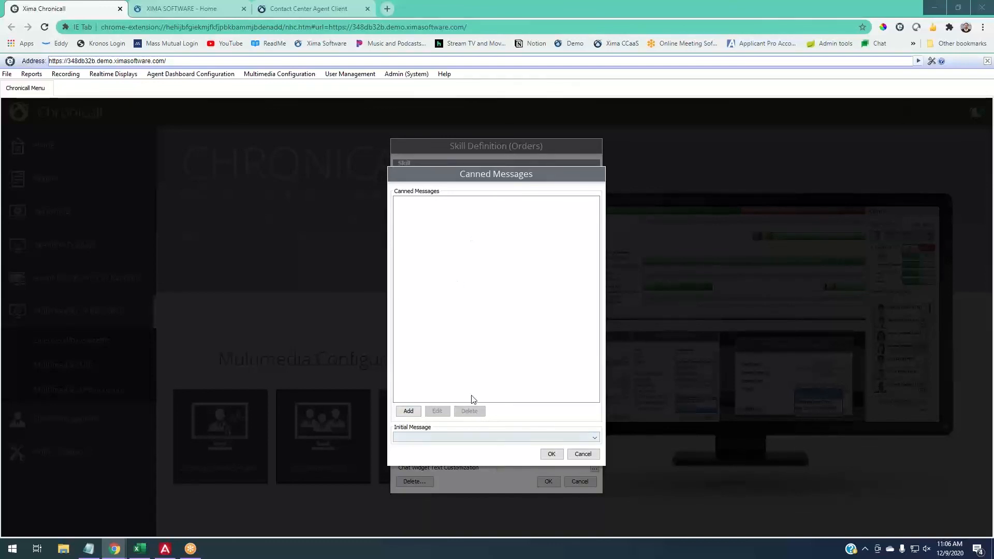
- Add a canned message titled Greeting with a body beginning "Hey $customerName! My name is" followed by the agent name keyword
left_click(414, 412)
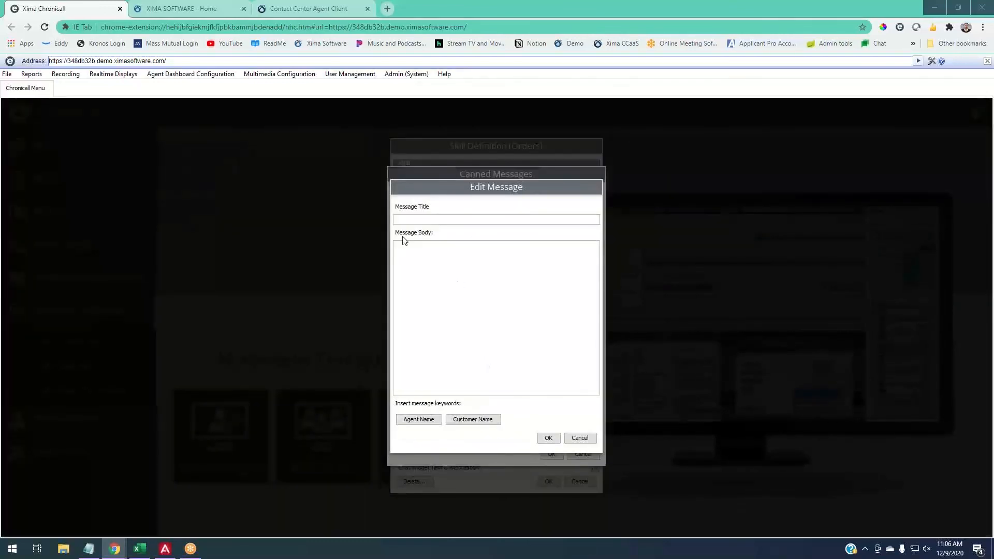
left_click(418, 220)
type("Gre")
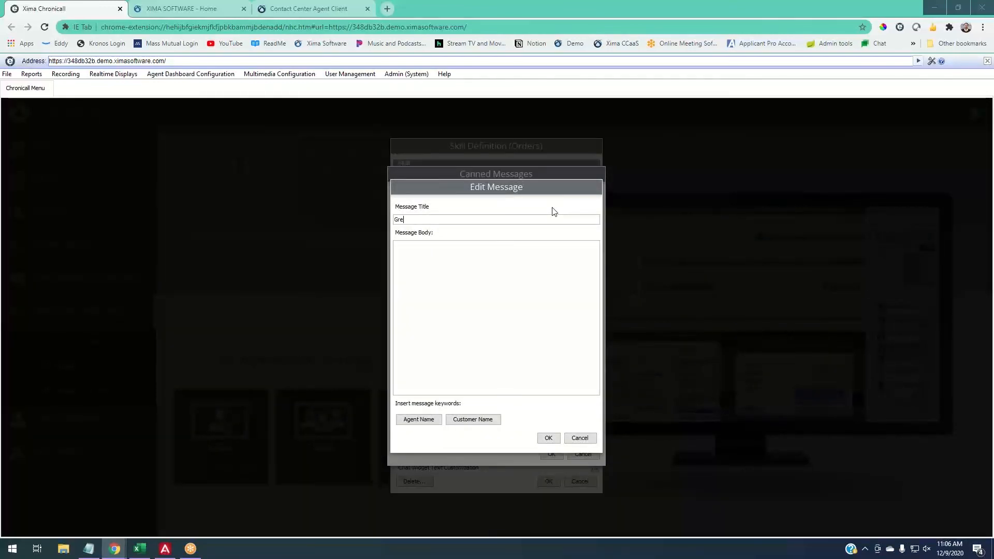
type("eting")
left_click(452, 279)
type("Hey")
left_click(463, 418)
type("! My name iis")
key("BackSpace")
key("BackSpace")
type("s")
left_click(431, 421)
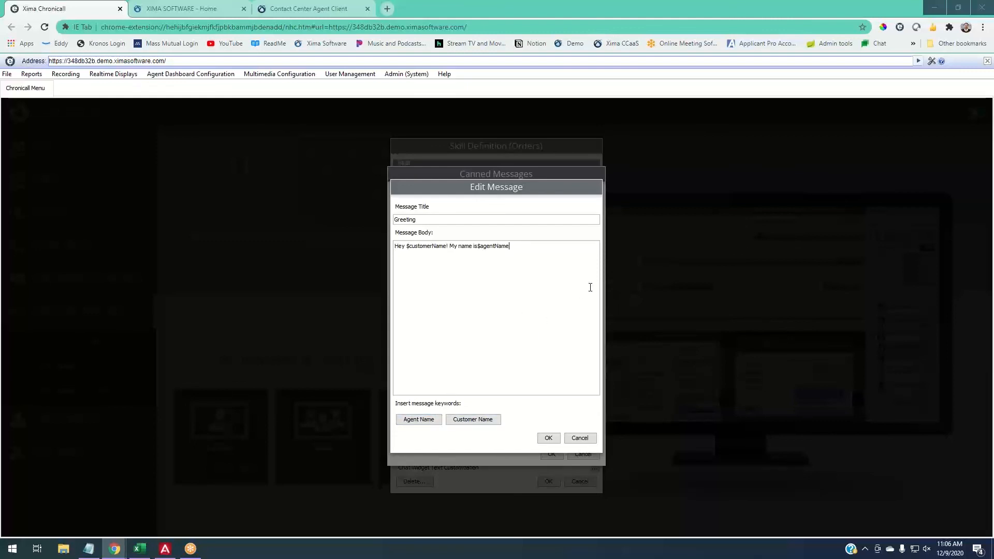
- Finish the Greeting message body with ". How can I help?" and confirm the message
type(". HOw")
key("BackSpace")
key("BackSpace")
type("ow can I help?")
left_click(547, 439)
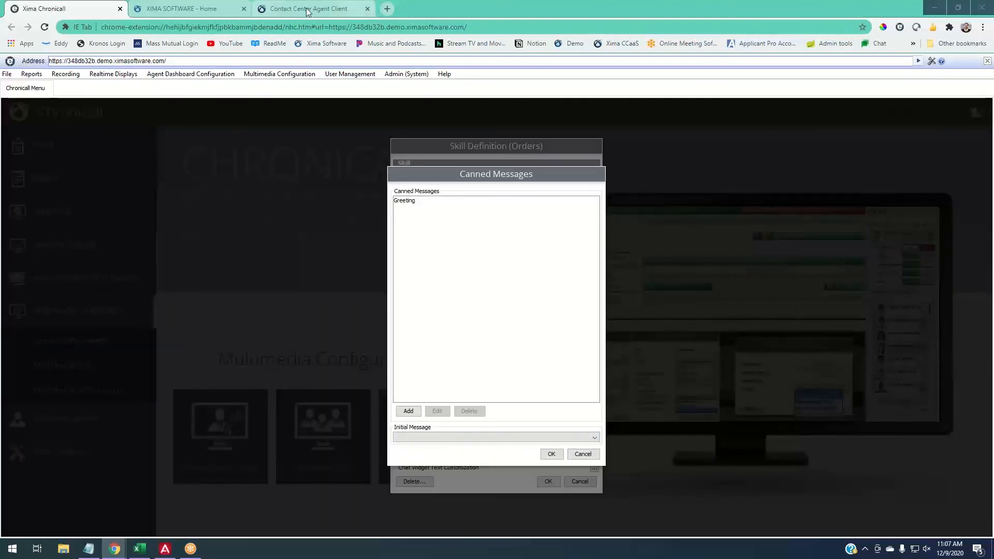
- Check the template location in the agent client again and confirm the Orders skill's canned messages
left_click(276, 9)
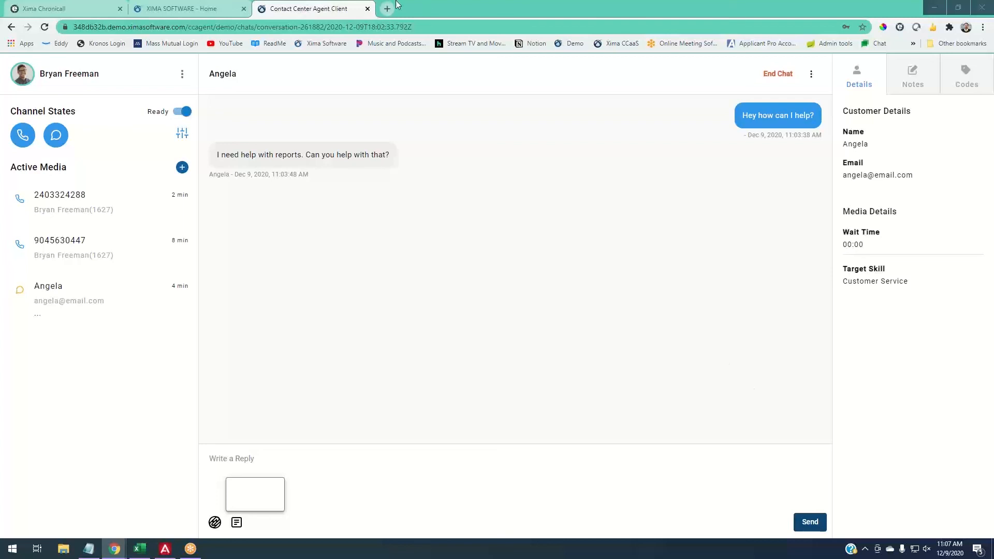
left_click(77, 11)
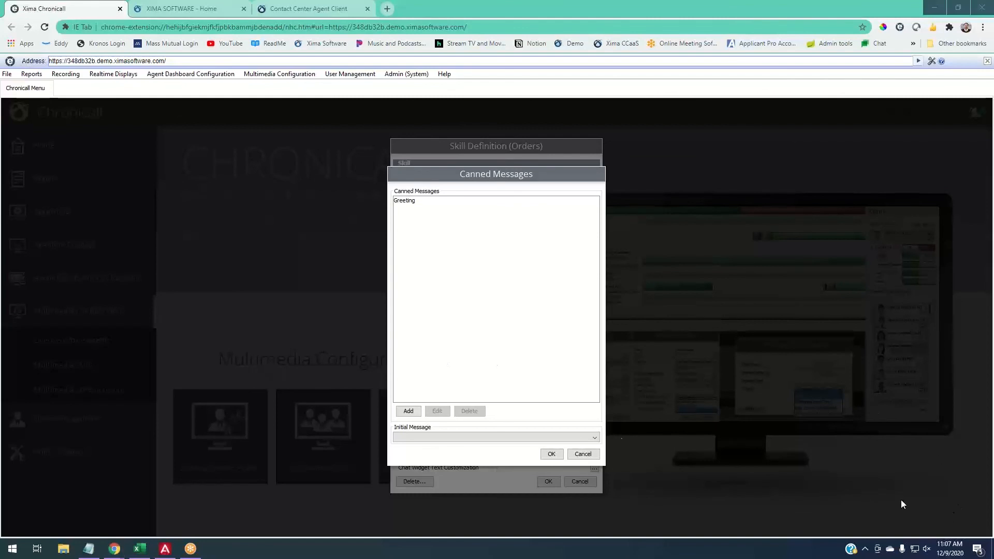
left_click(550, 454)
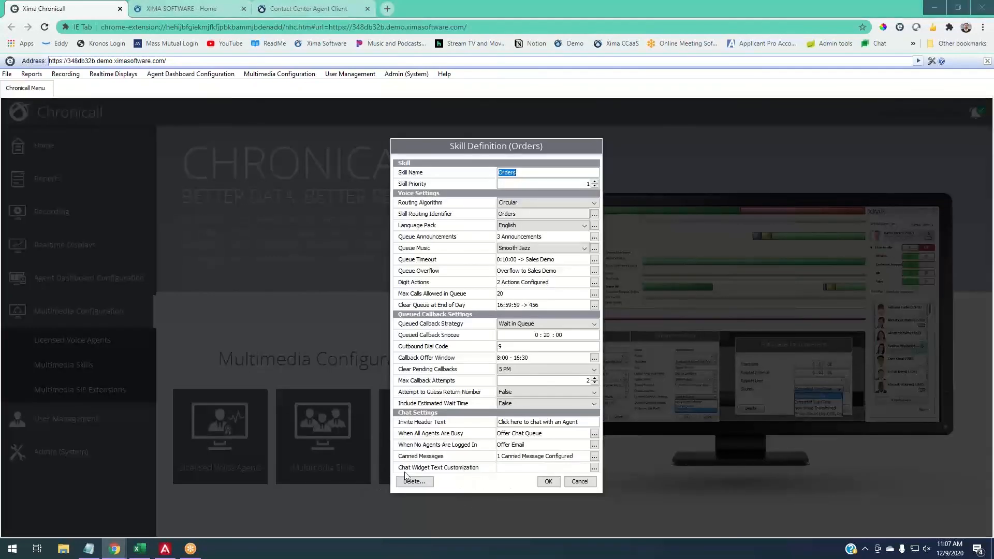
- Open the Chat Widget Text Customization and replace the Agent Is Typing wording with "Responding"
left_click(594, 468)
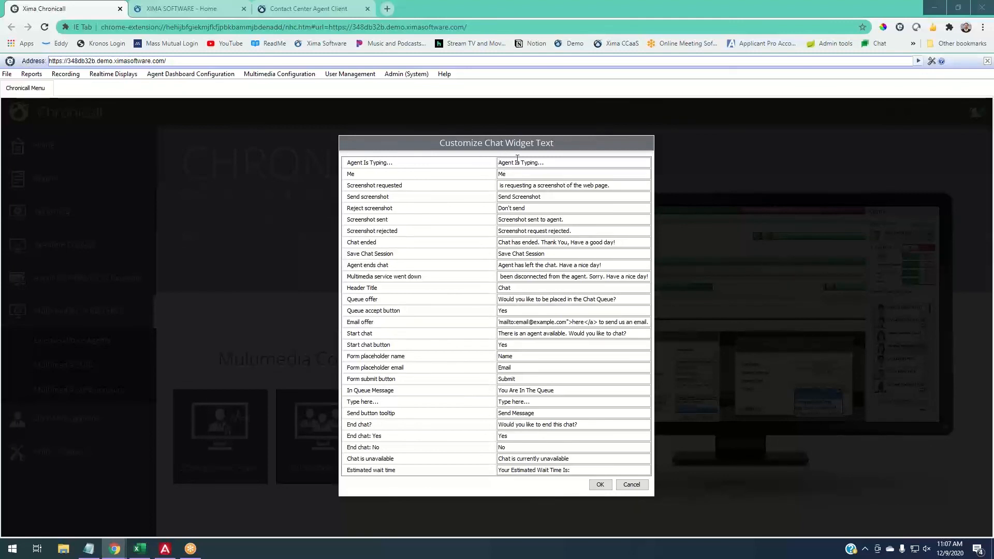
left_click_drag(531, 163, 491, 164)
key("BackSpace")
key("Delete")
key("Delete")
key("Delete")
key("Delete")
key("Delete")
key("Delete")
type("Responding")
- Enter "Me" as the text of the Me label, and confirm the widget text together with the Orders skill definition
double_click(505, 174)
type("Agen")
key("BackSpace")
key("BackSpace")
key("BackSpace")
key("BackSpace")
type("Me")
left_click(600, 485)
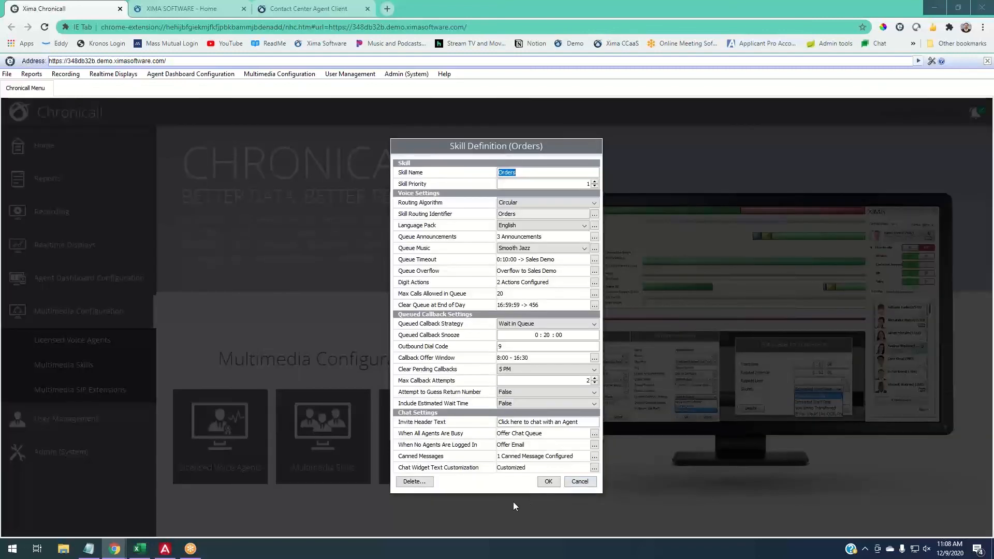
left_click(558, 485)
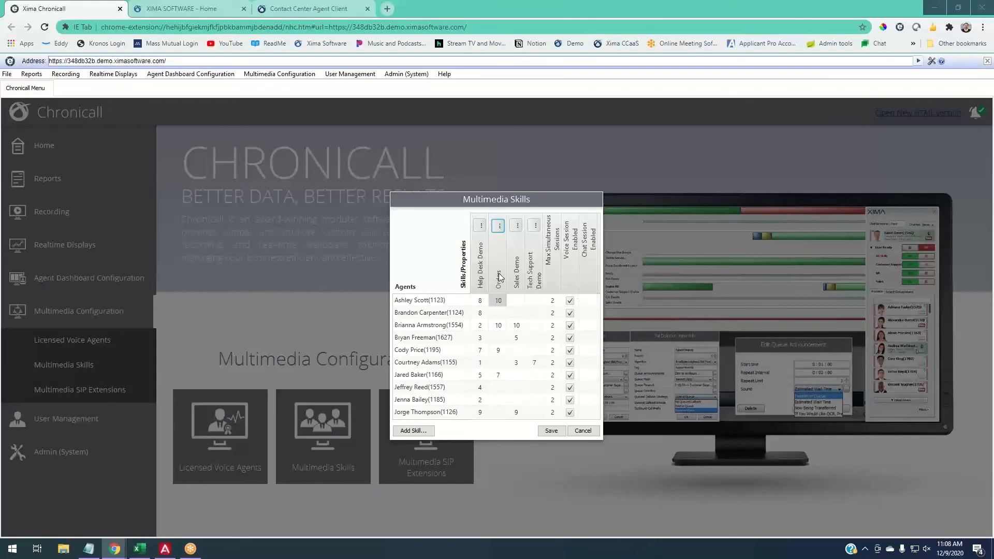
- Set Max Simultaneous Sessions to 4 for the first agent in the Multimedia Skills table
double_click(553, 299)
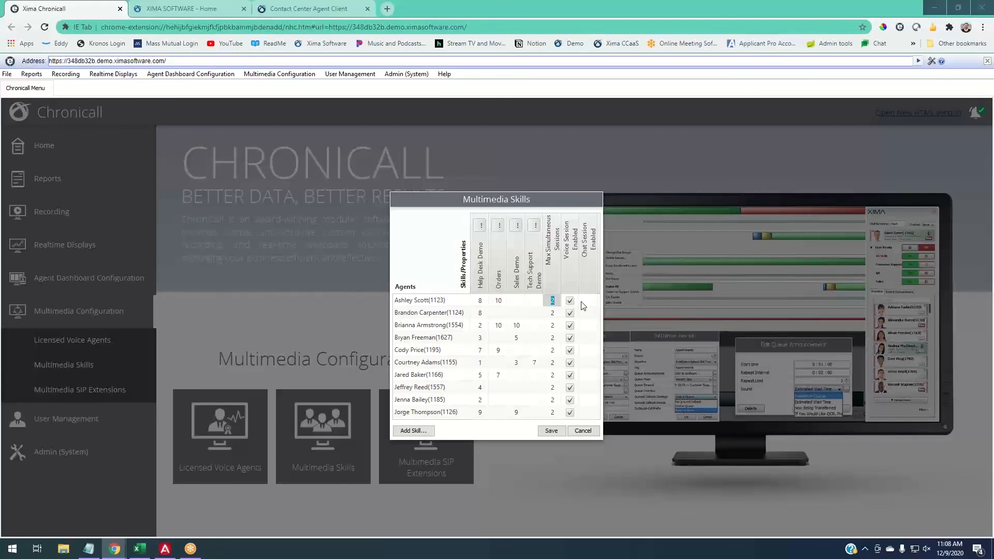
type("4")
double_click(552, 301)
type("2")
key("BackSpace")
type("4")
- Set the second agent's Max Simultaneous Sessions to 2 and open the Orders skill's definition
left_click(553, 313)
left_click_drag(558, 313, 545, 315)
type("2")
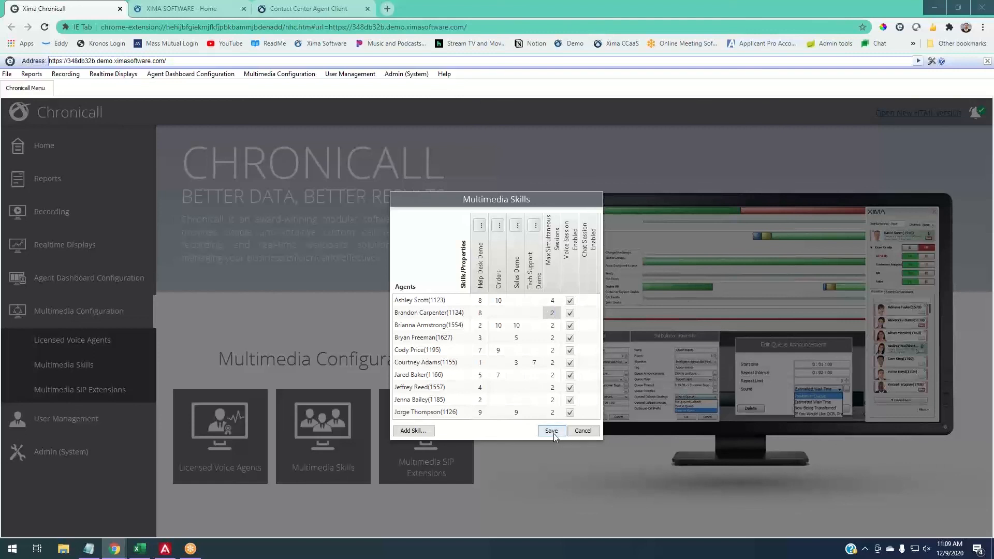
left_click(499, 230)
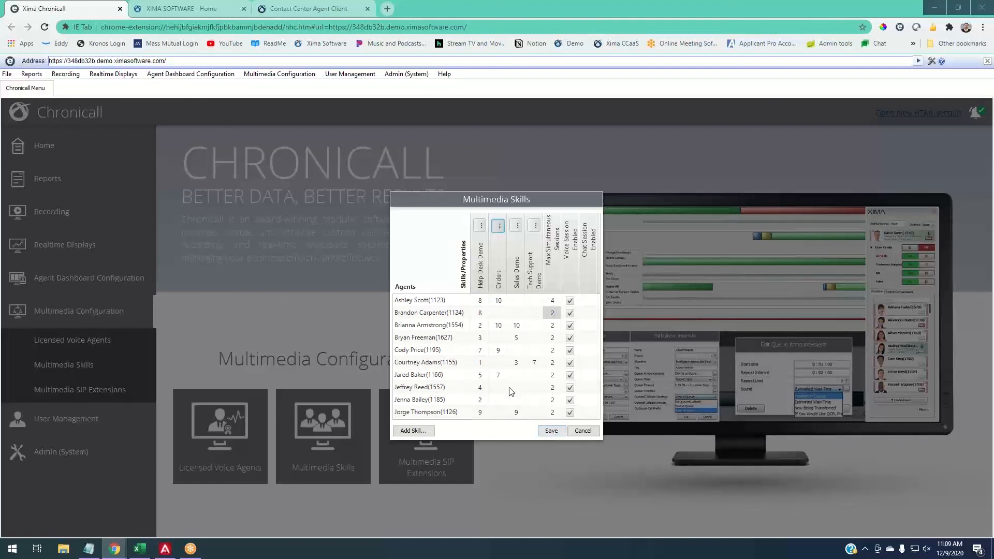